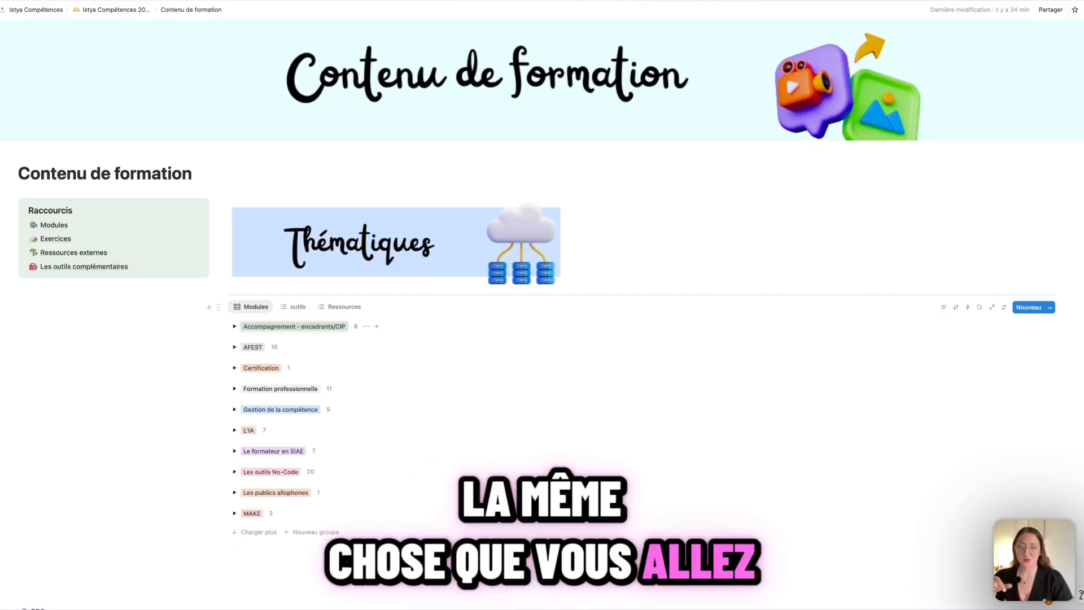
# - Open the module "SIAE : Un modèle économique et d'accompagnement" under Accompagnement - encadrants/CIP and review its properties, objectives, prerequisites and content link
pyautogui.click(237, 328)
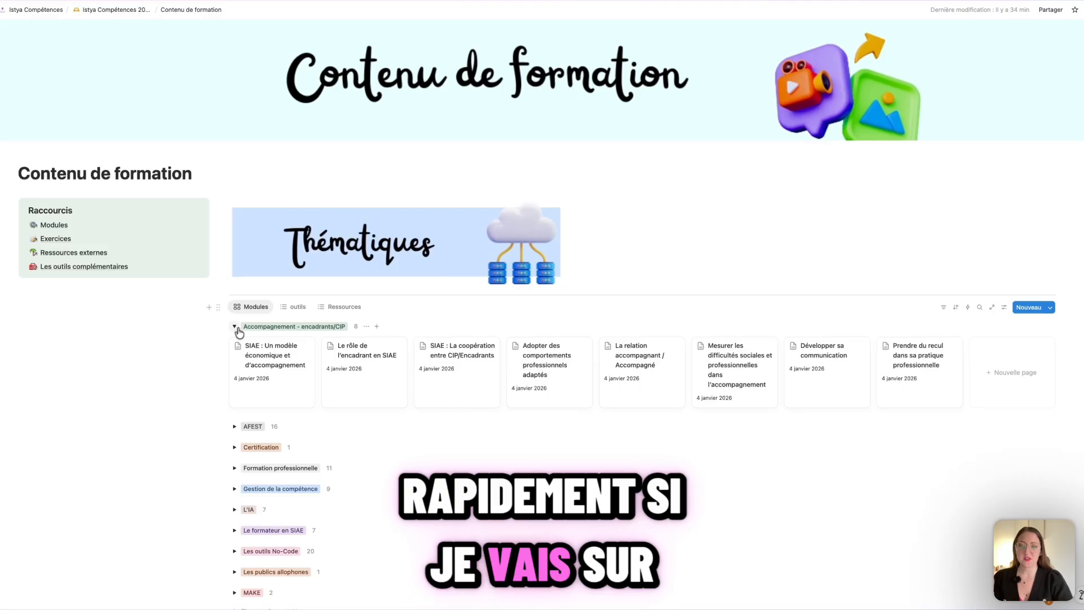
pyautogui.click(283, 377)
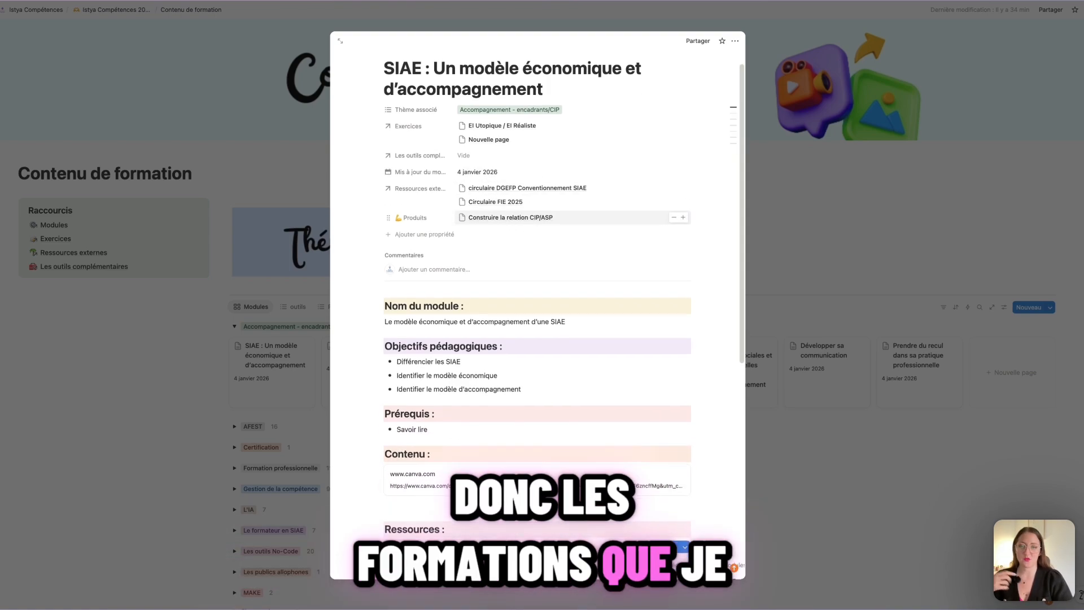
pyautogui.scroll(-2, 531, 246)
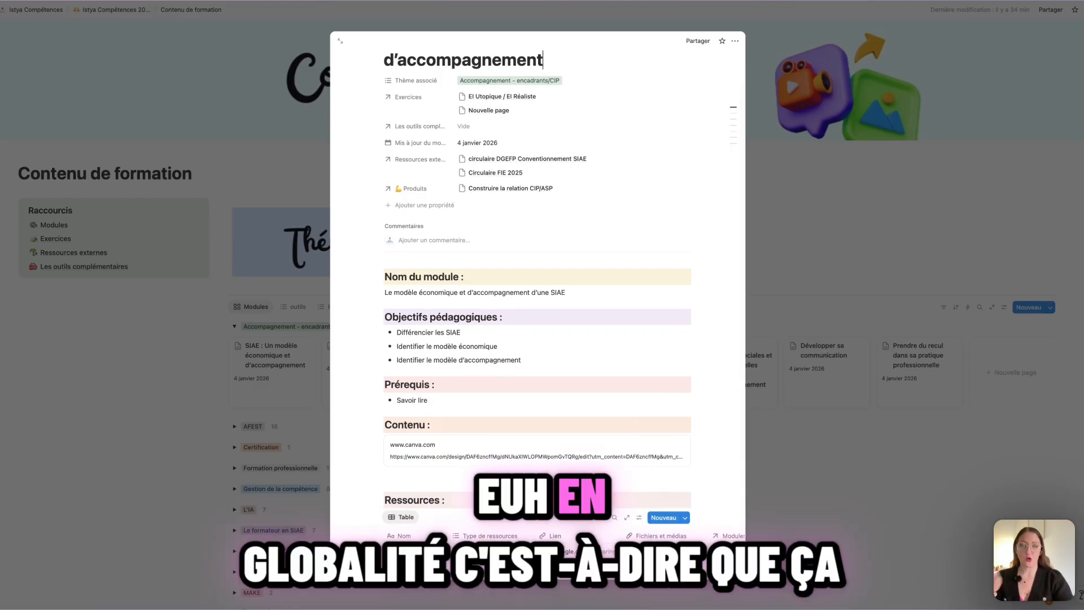
pyautogui.scroll(1, 538, 282)
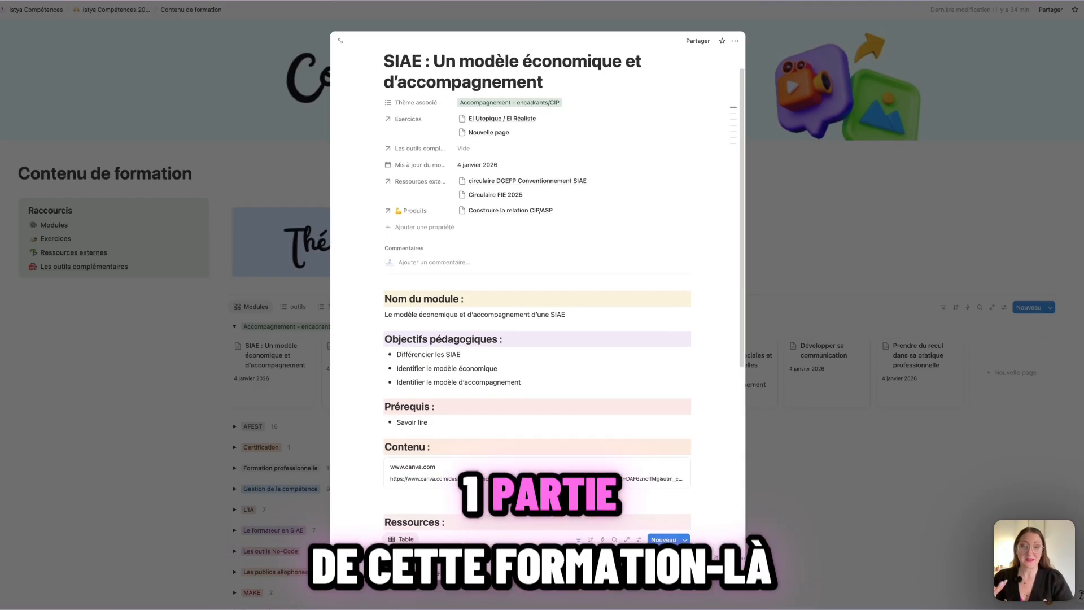
pyautogui.scroll(-2, 530, 245)
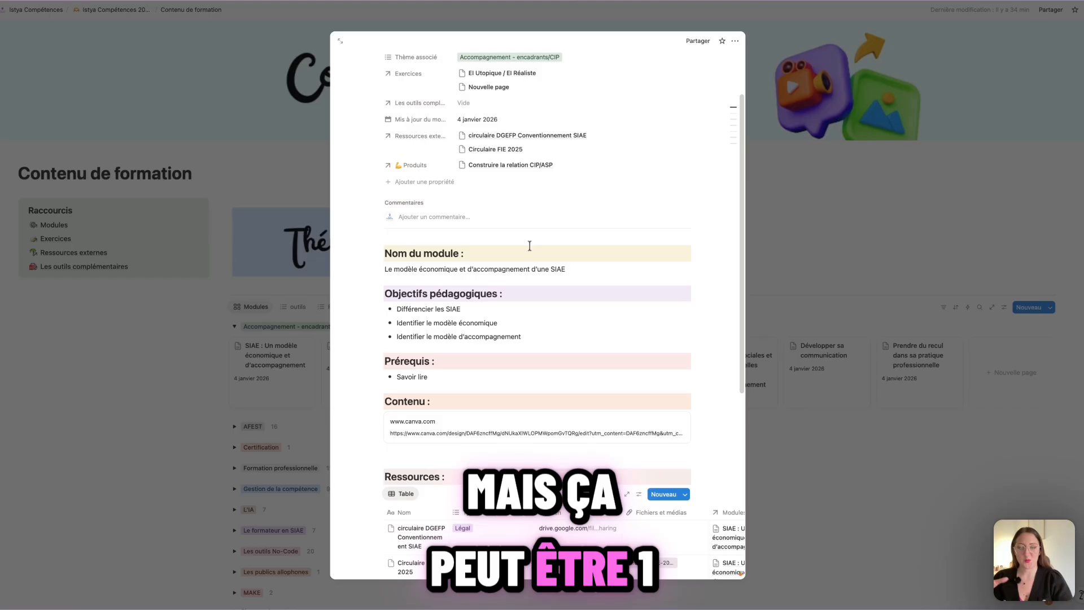
pyautogui.scroll(-3, 530, 245)
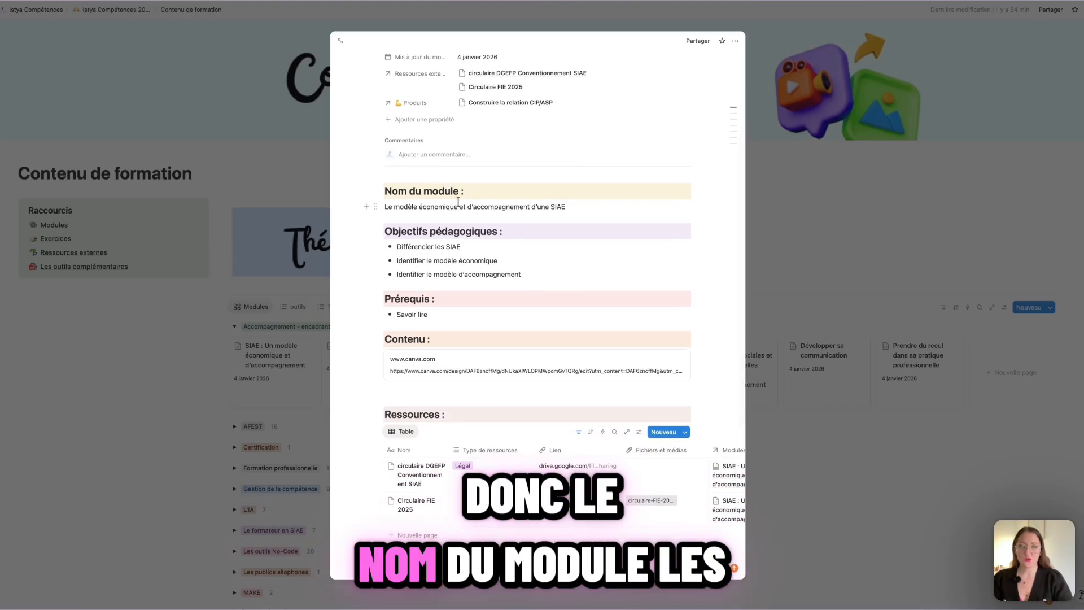
pyautogui.scroll(-4, 458, 201)
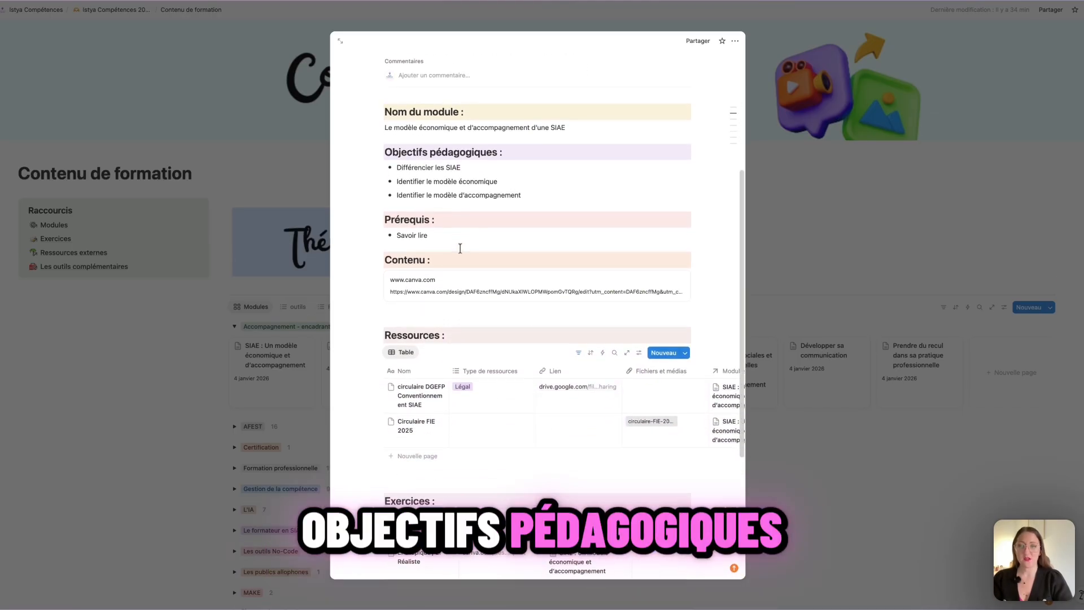
pyautogui.scroll(-3, 460, 249)
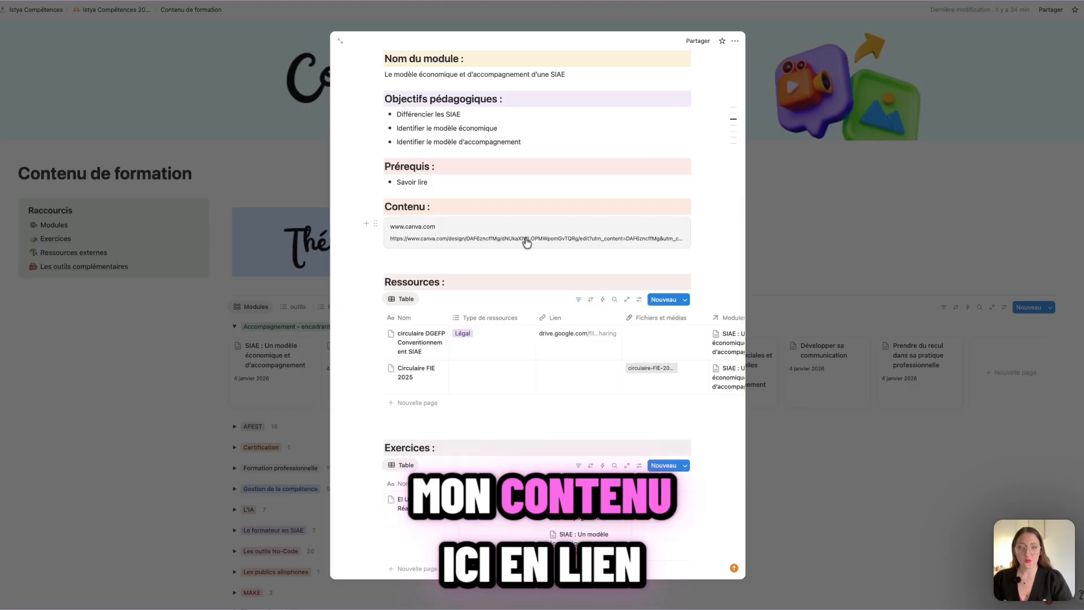
# - Examine the Ressources, Exercices and Outils tables of the module page, including the linked-module and date columns, and close the page
pyautogui.scroll(-2, 477, 236)
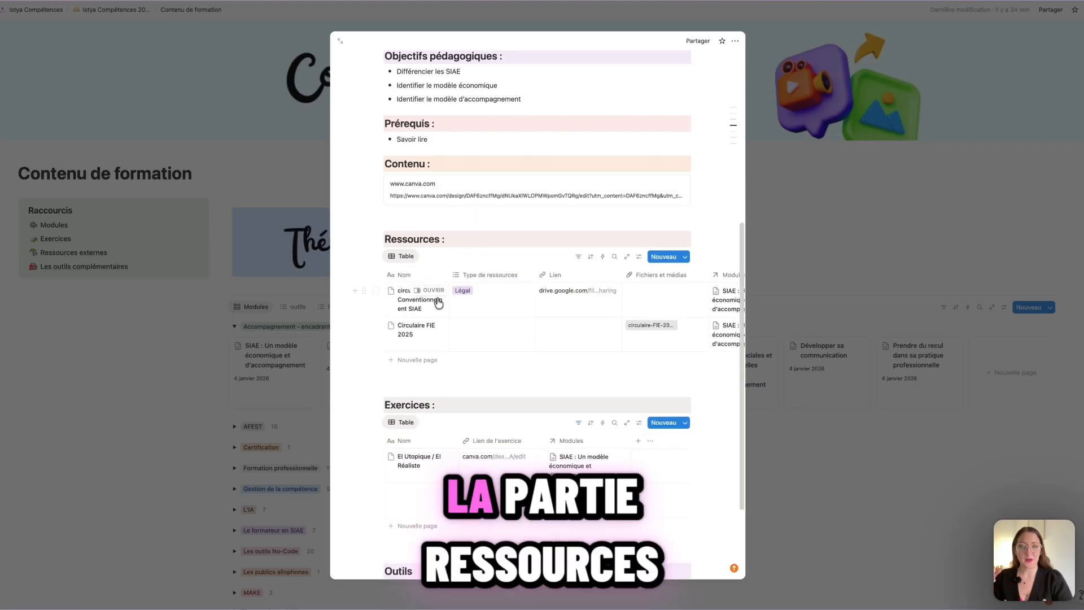
pyautogui.scroll(-1, 564, 303)
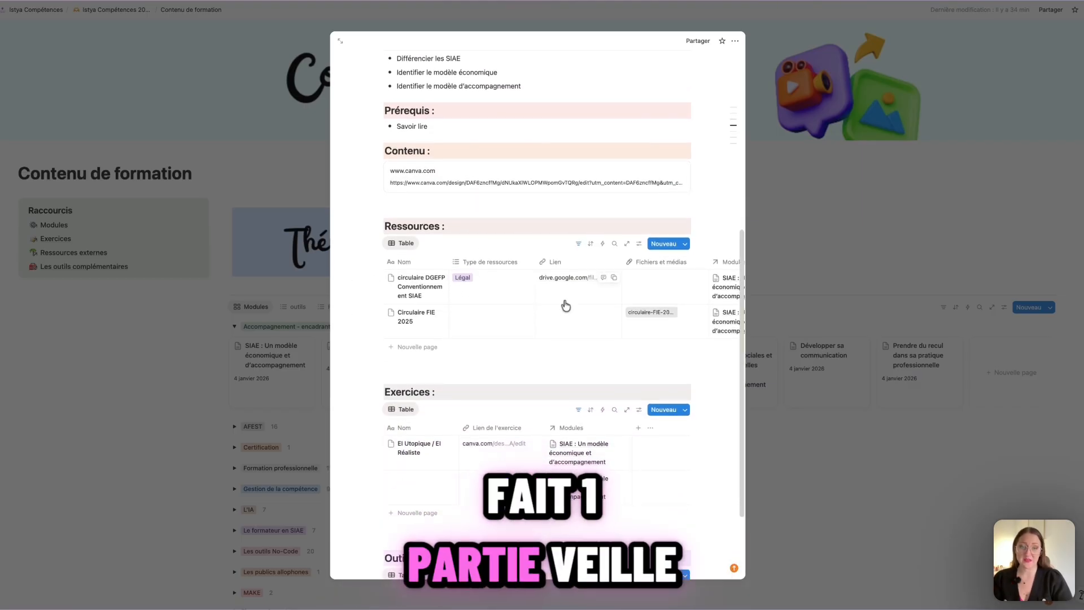
pyautogui.hscroll(4, 565, 304)
pyautogui.scroll(-5, 528, 309)
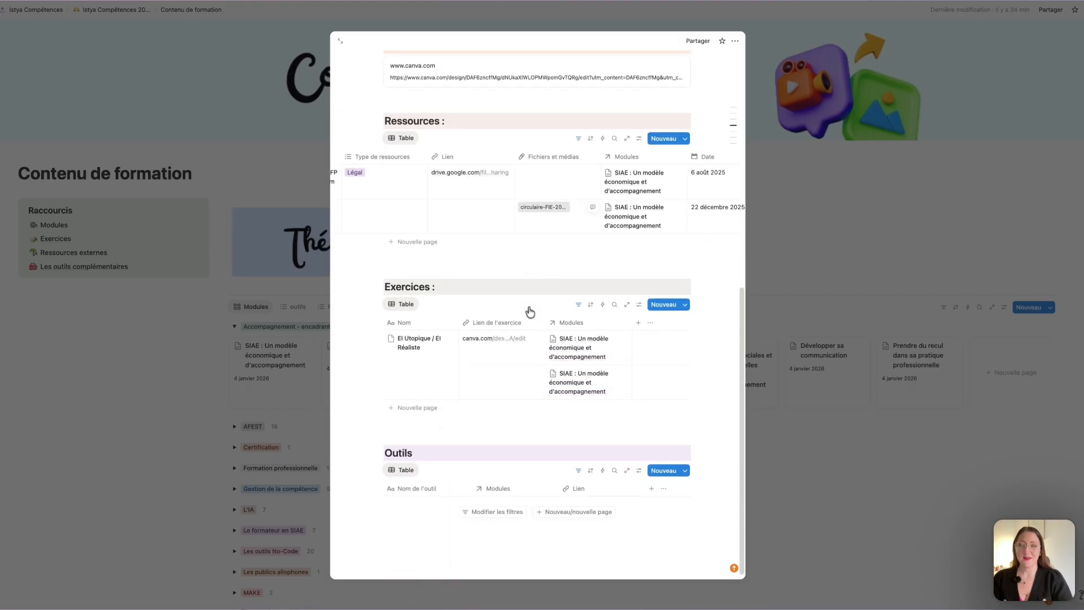
pyautogui.scroll(-1, 450, 486)
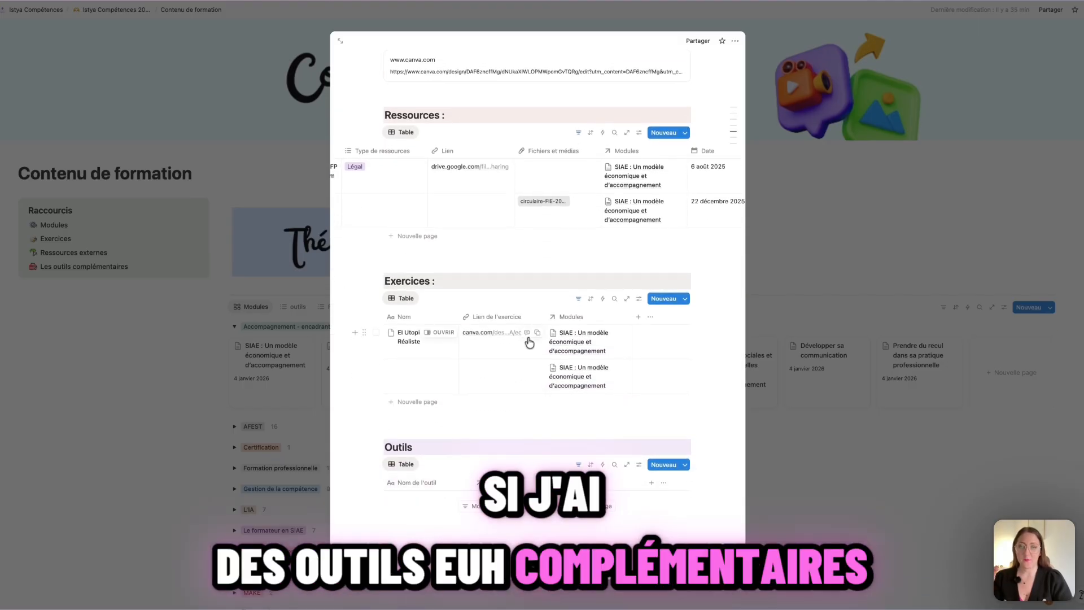
pyautogui.click(579, 334)
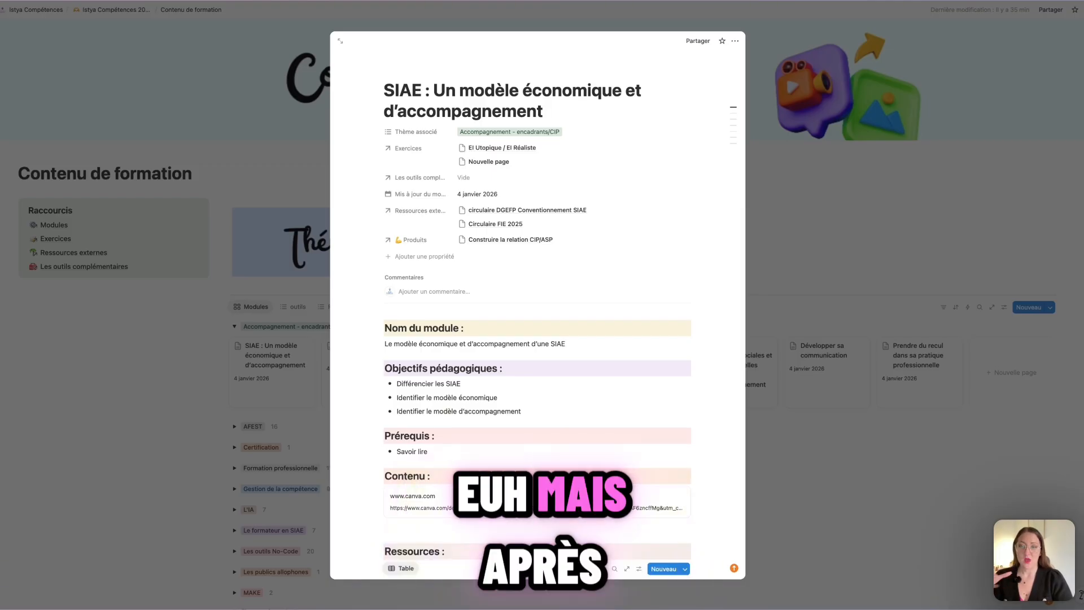
pyautogui.press('Escape')
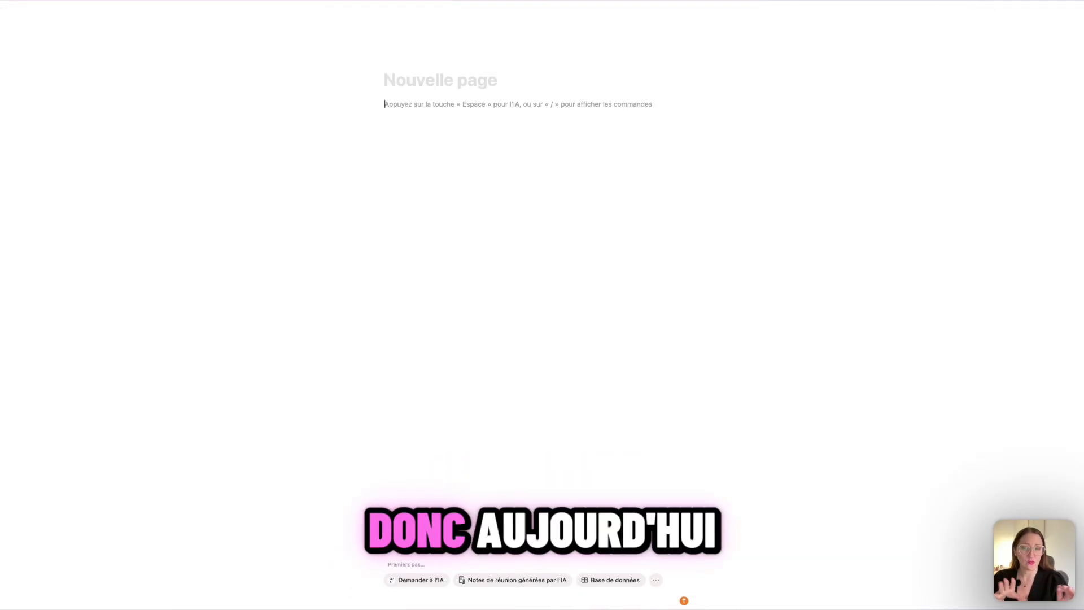
# - Create a subpage inside the blank new page and title it BDD
pyautogui.press('Return')
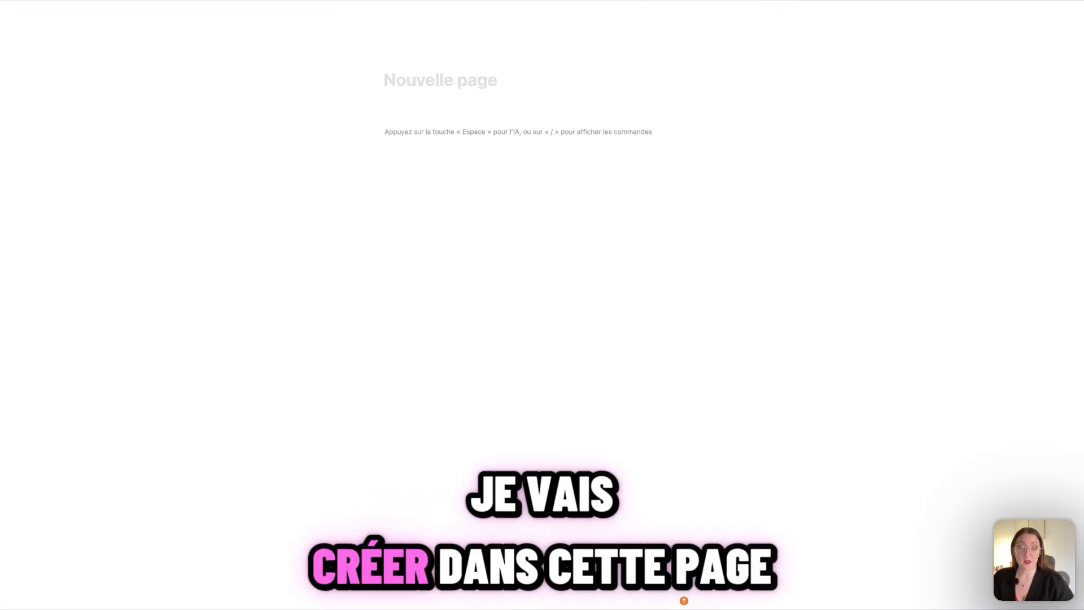
pyautogui.write('/')
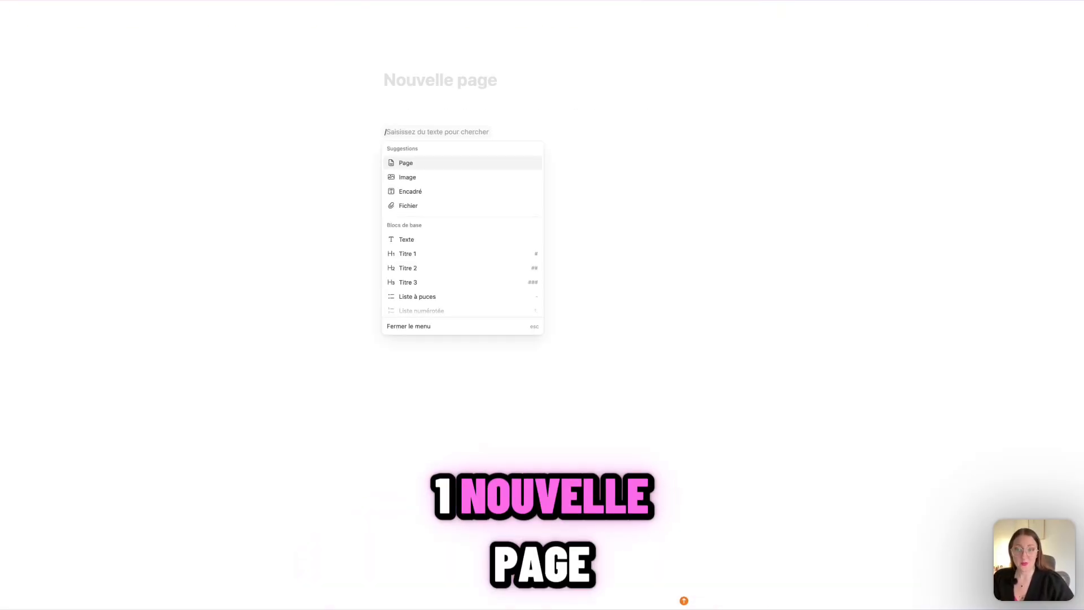
pyautogui.write('page')
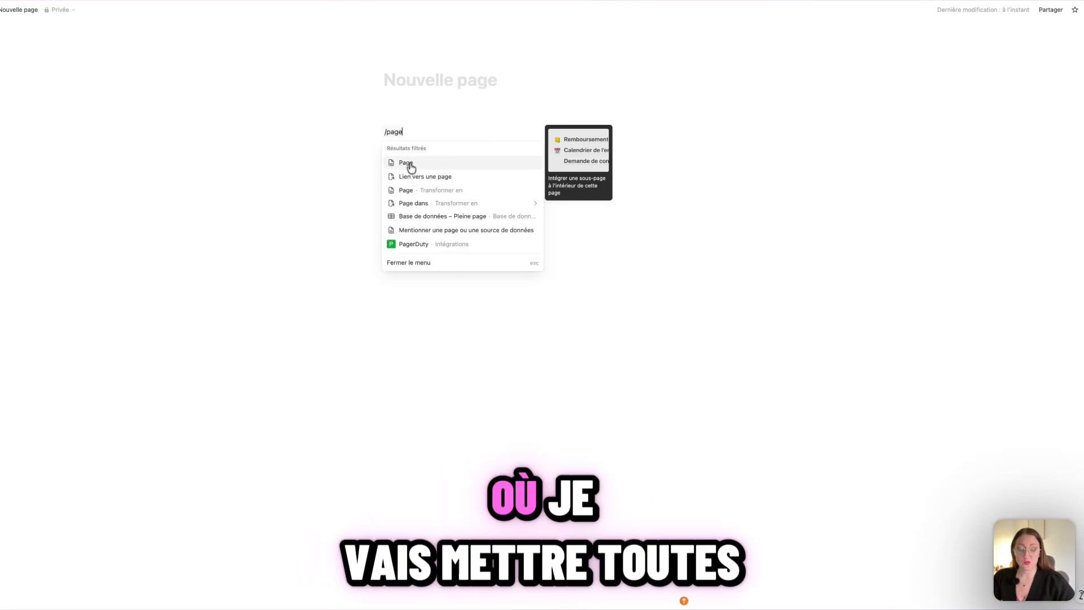
pyautogui.click(408, 165)
pyautogui.write('BD')
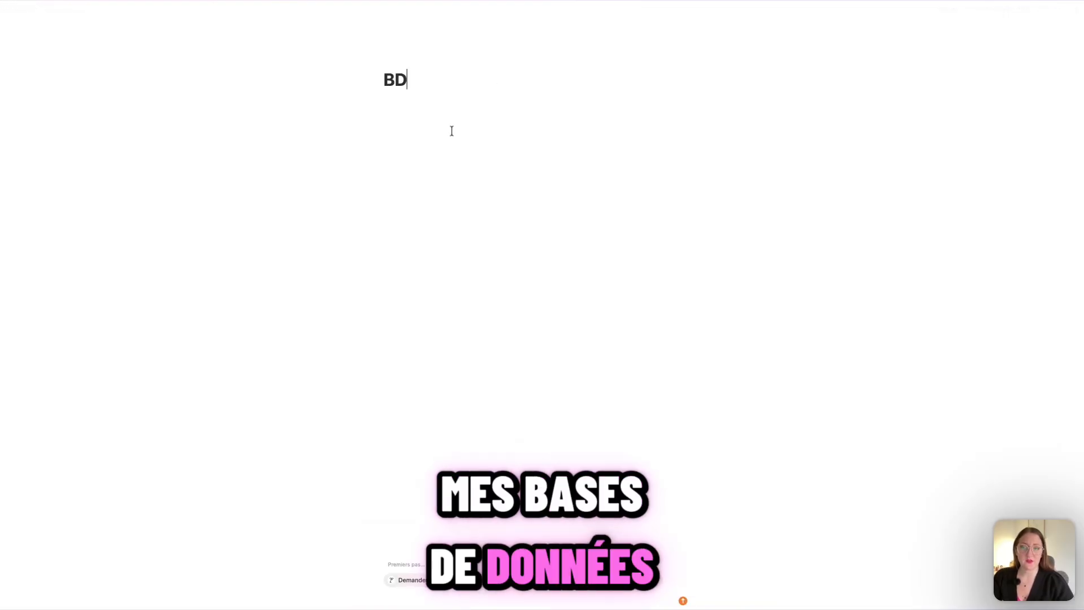
pyautogui.write('D')
pyautogui.press('Return')
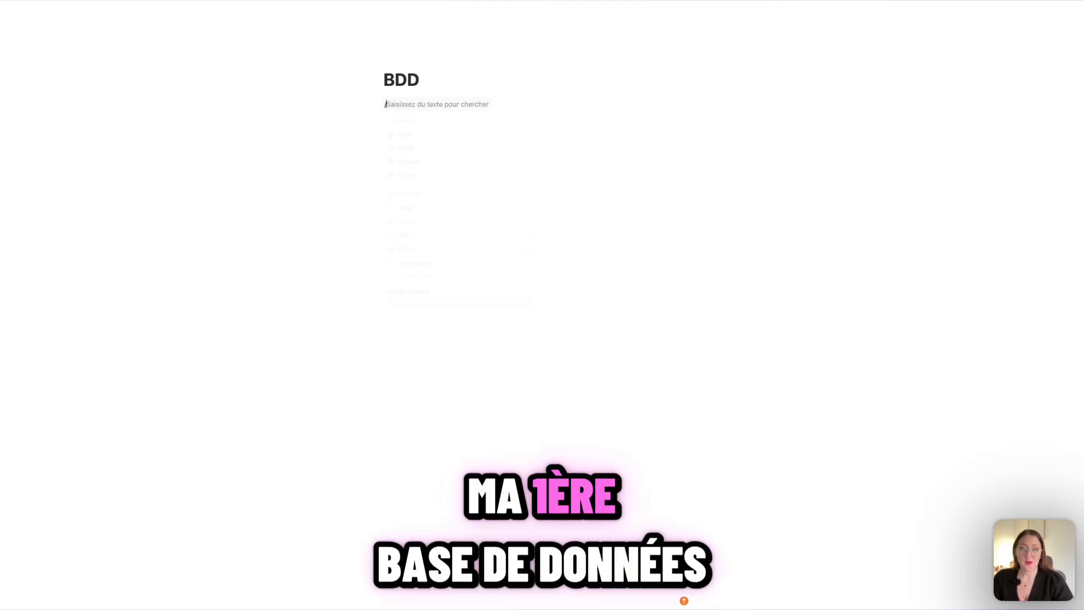
# - Create a blank full-page database inside the BDD page and name it Modules
pyautogui.write('page')
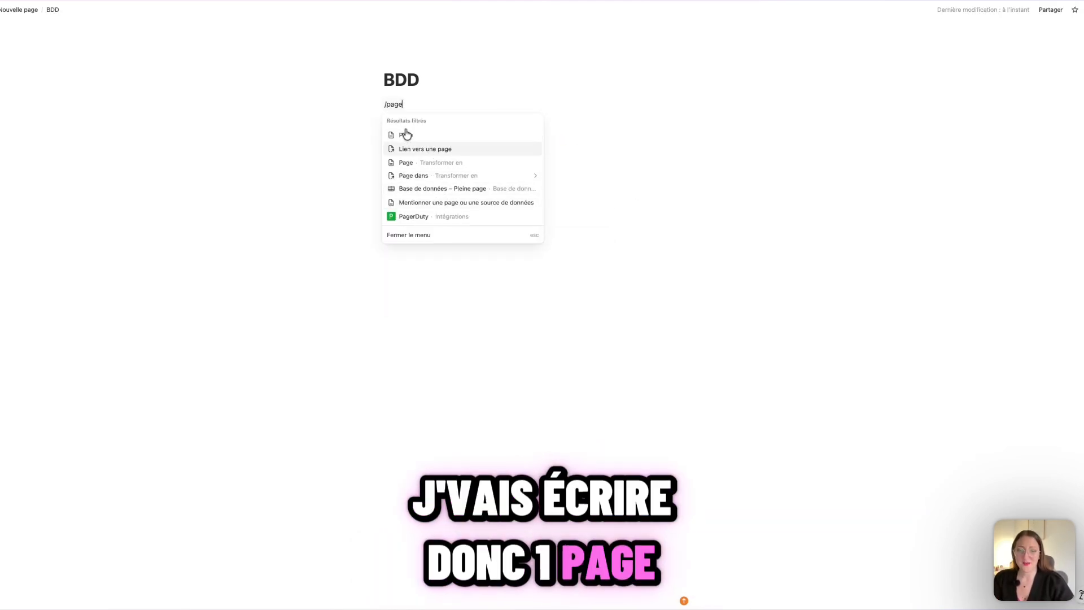
pyautogui.click(406, 135)
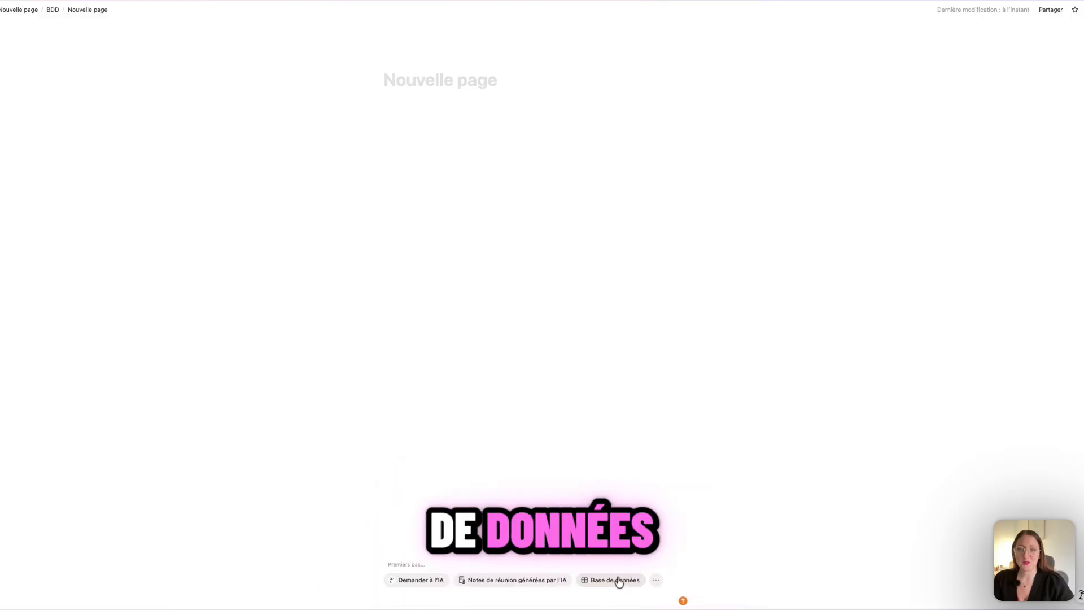
pyautogui.click(620, 580)
pyautogui.click(466, 228)
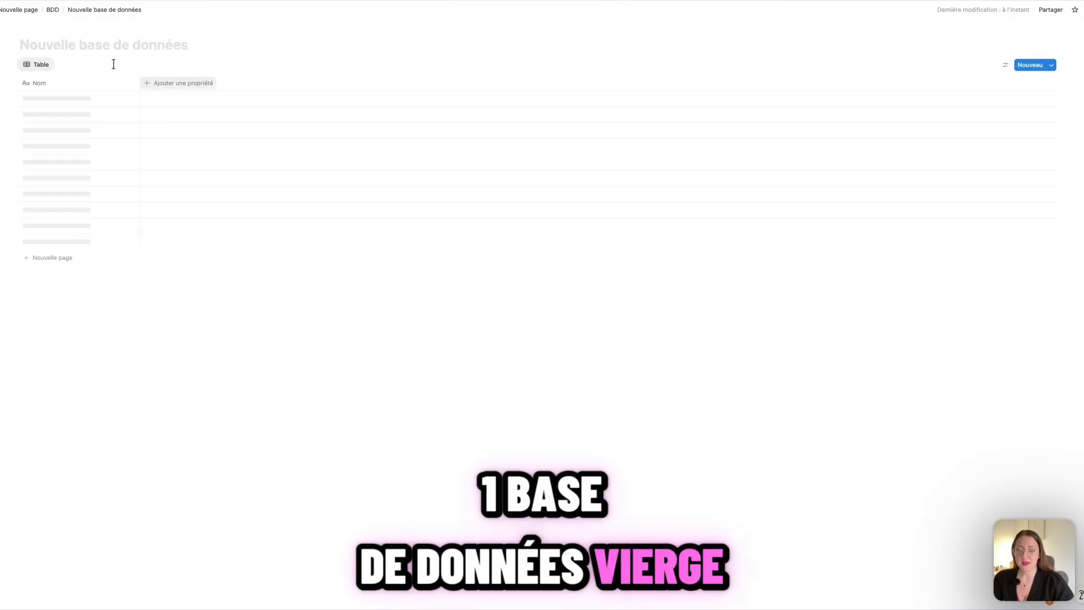
pyautogui.write('Modules')
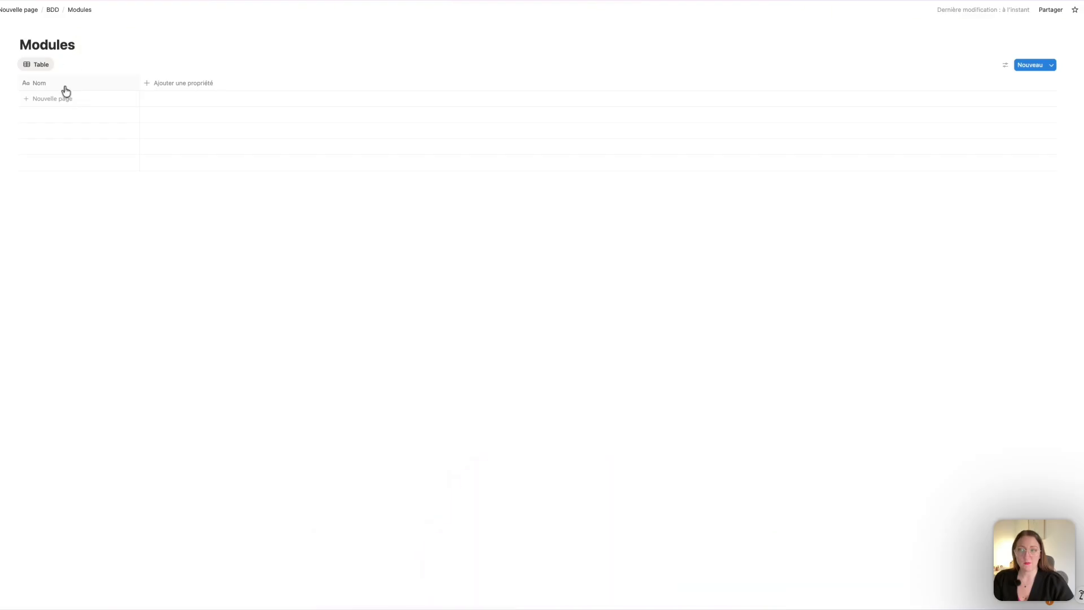
# - Rename the title column of the Modules table to "Nom du module" and add a date property named "Date MAJ"
pyautogui.click(65, 84)
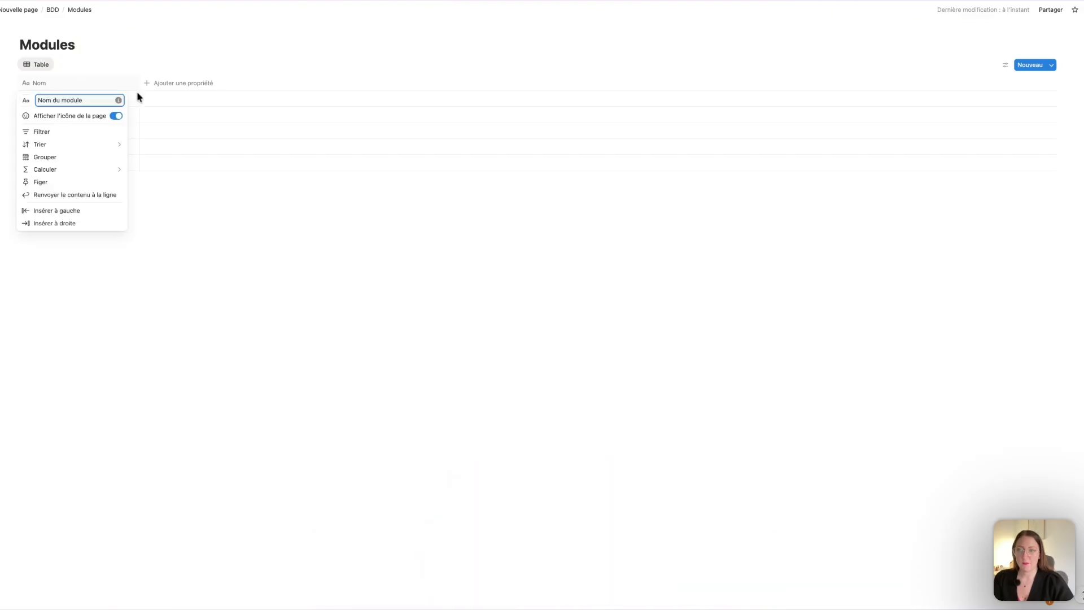
pyautogui.click(154, 91)
pyautogui.click(150, 84)
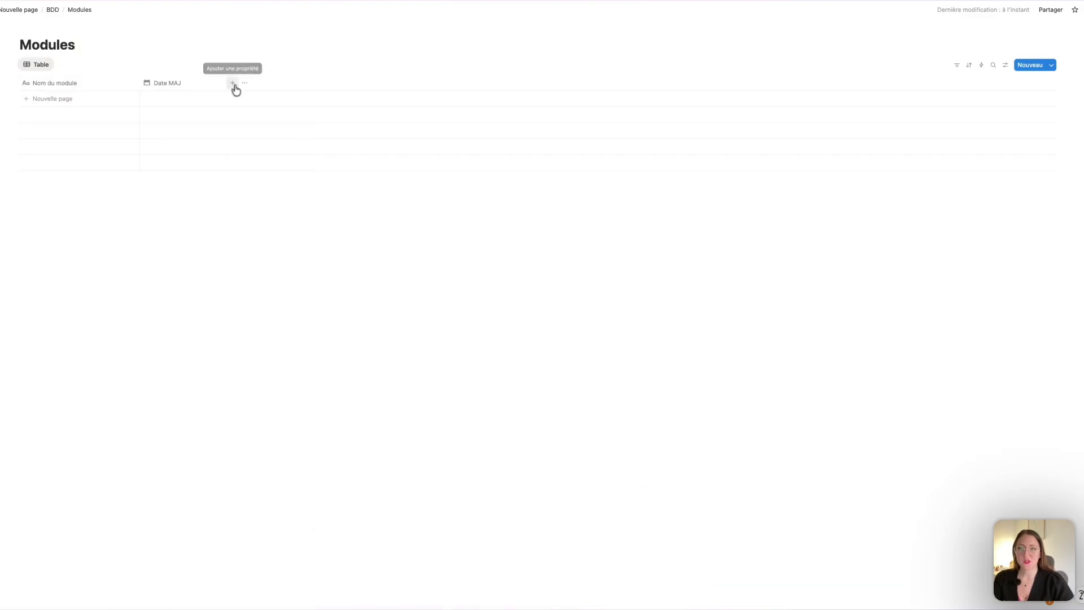
# - Add a multi-select property named "Thèmes" to the Modules database
pyautogui.click(233, 84)
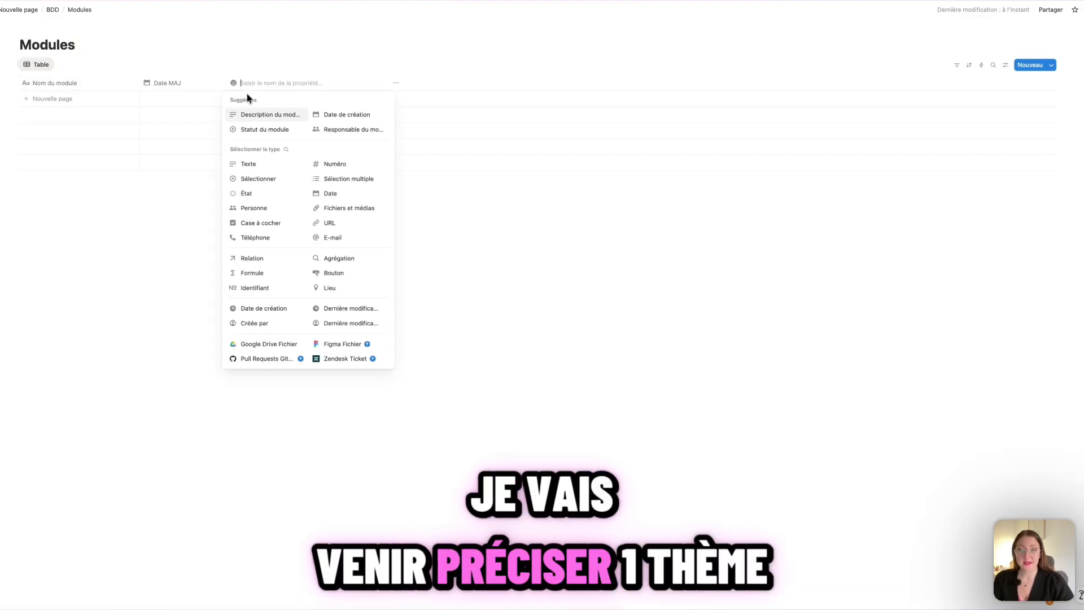
pyautogui.click(334, 183)
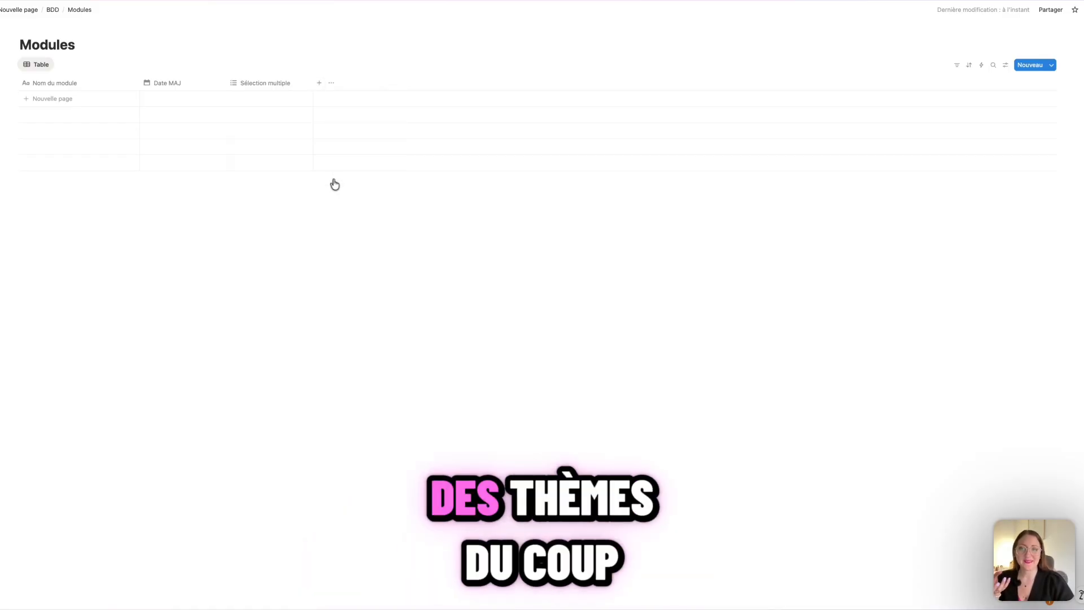
pyautogui.click(263, 84)
pyautogui.moveTo(301, 97); pyautogui.dragTo(232, 104)
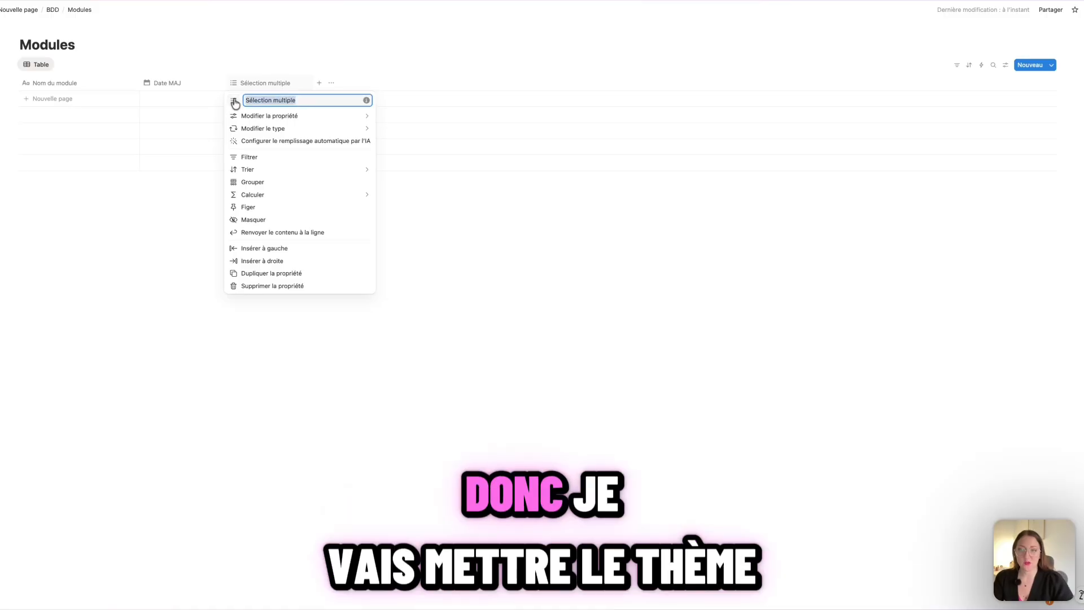
pyautogui.write('Thèmes')
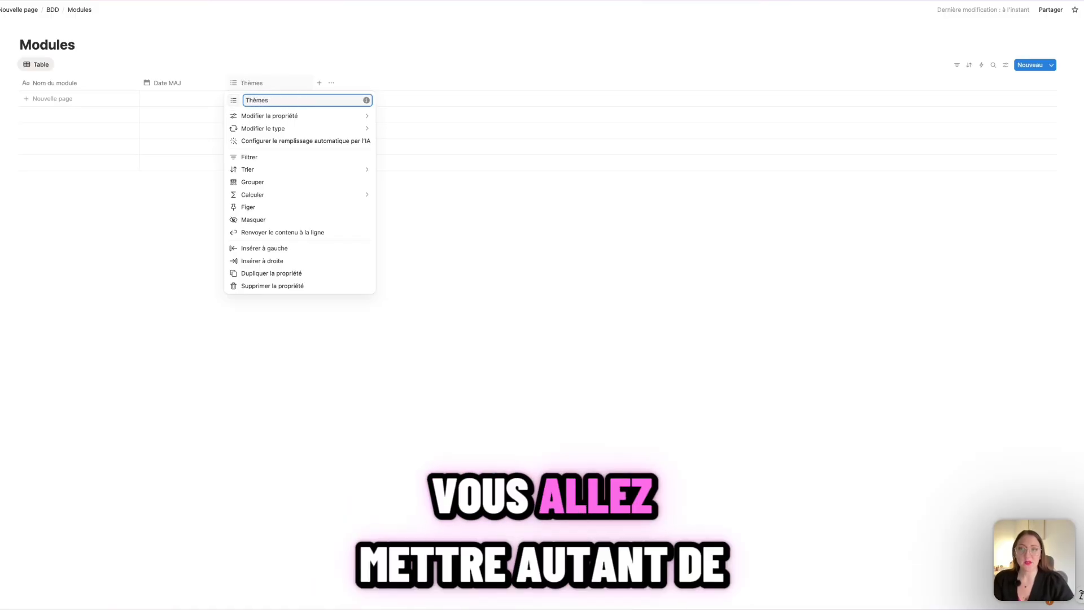
pyautogui.click(141, 220)
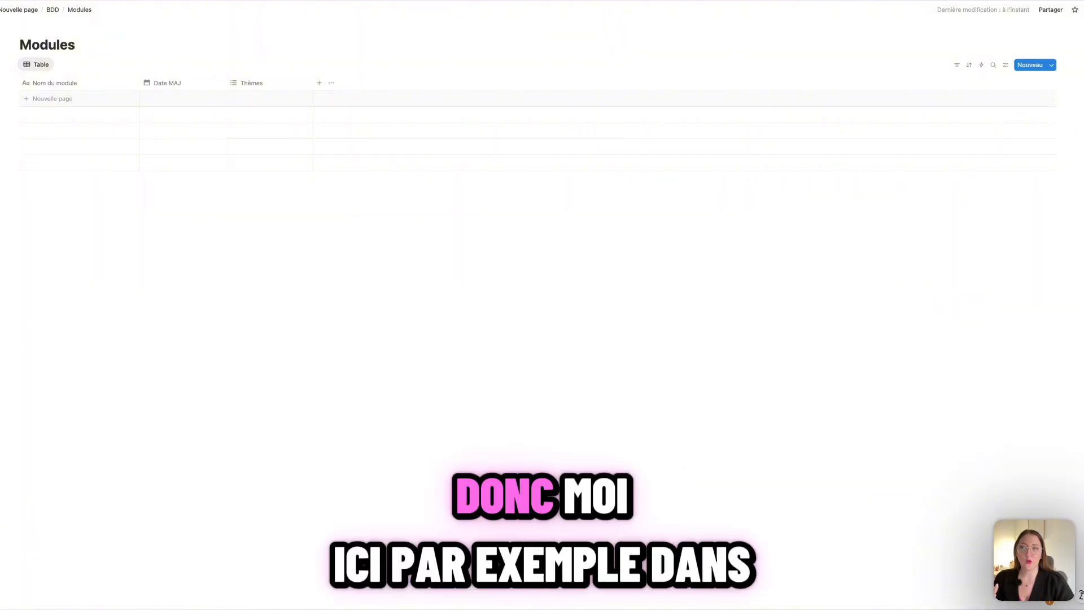
# - Add a row to the table, create the Thèmes options AFEST and OF in it, and return to the BDD page
pyautogui.click(52, 99)
pyautogui.click(270, 99)
pyautogui.click(270, 98)
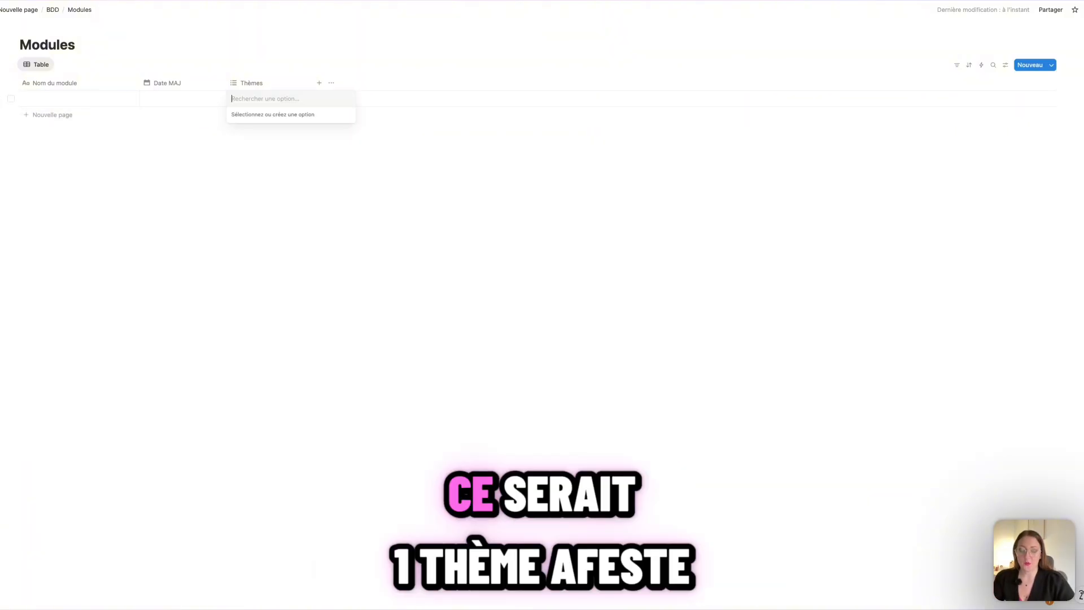
pyautogui.write('AFEST ')
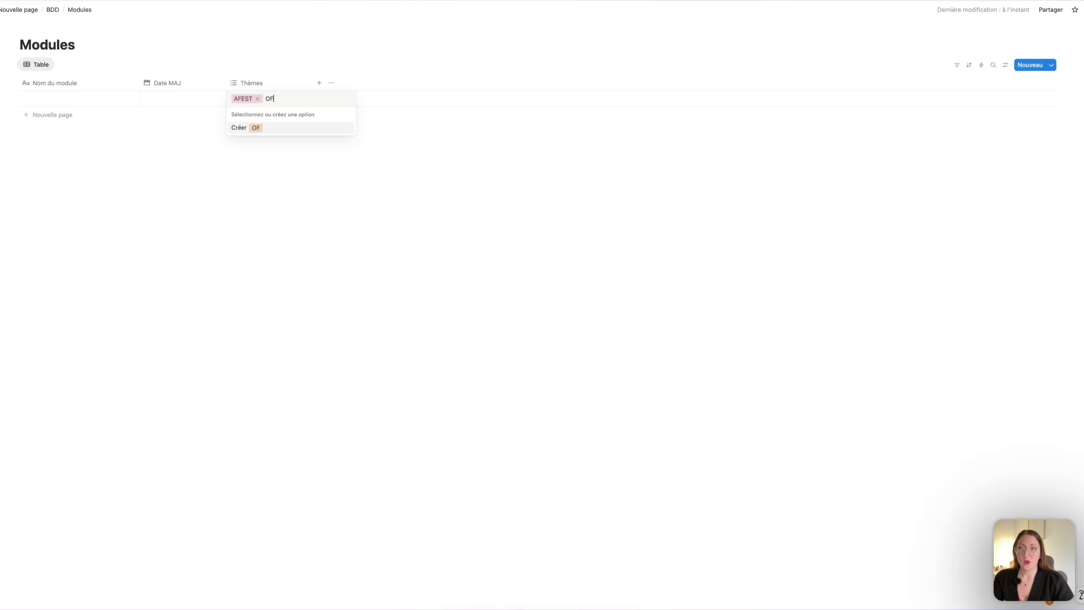
pyautogui.write('OF')
pyautogui.press('Return')
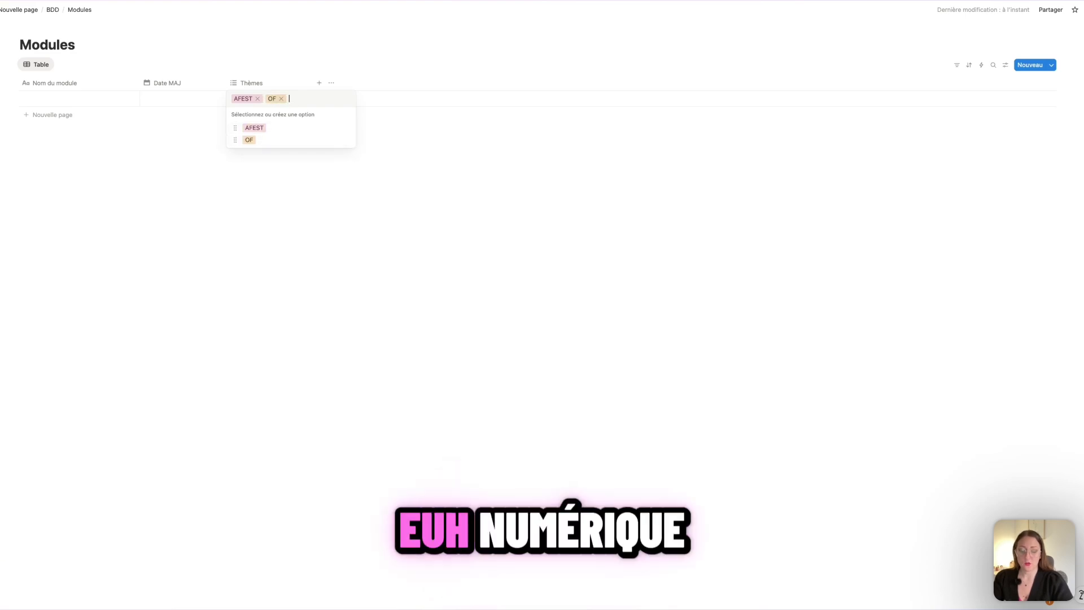
pyautogui.press('Escape')
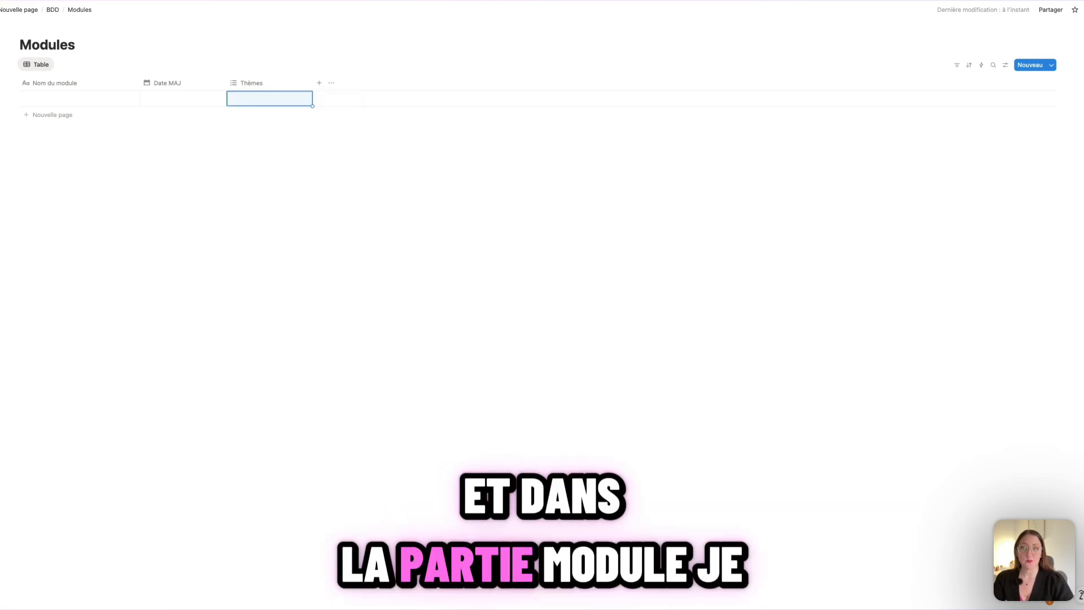
pyautogui.click(51, 11)
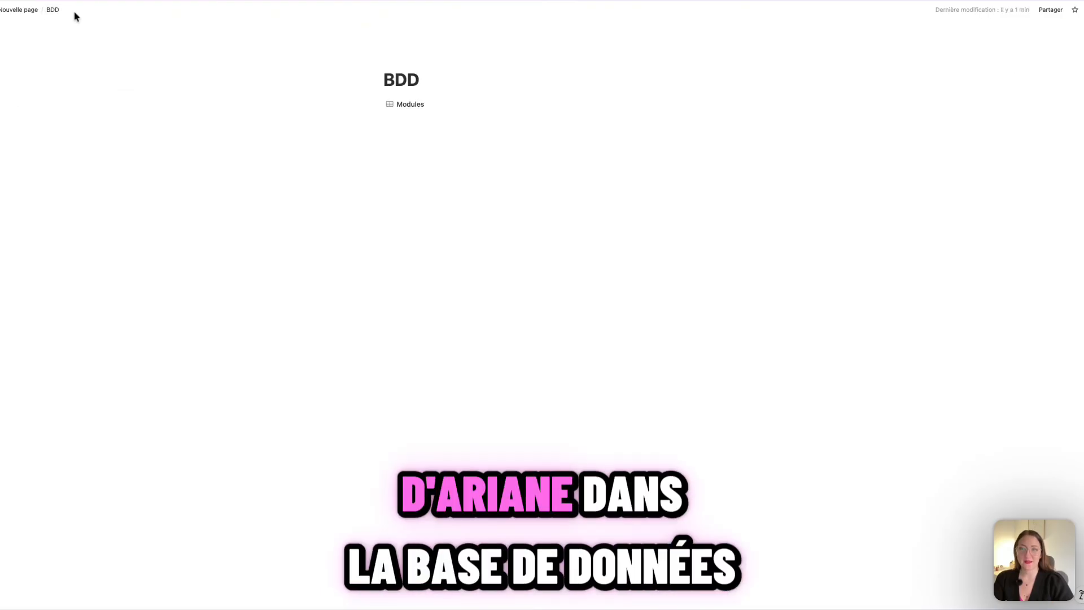
# - Give the Modules database on the BDD page a purple folder icon
pyautogui.click(390, 105)
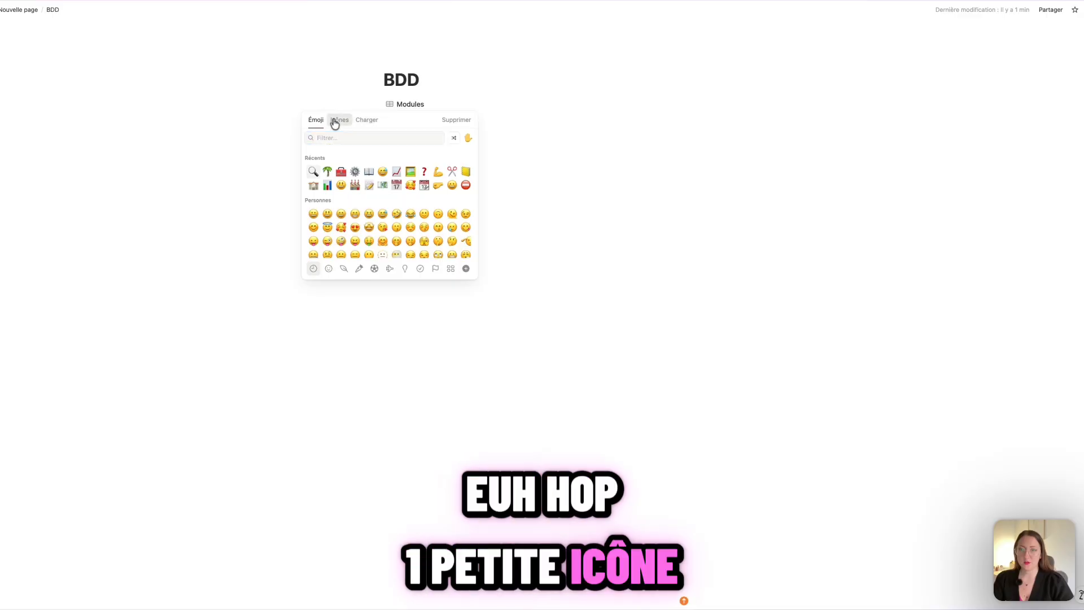
pyautogui.click(338, 121)
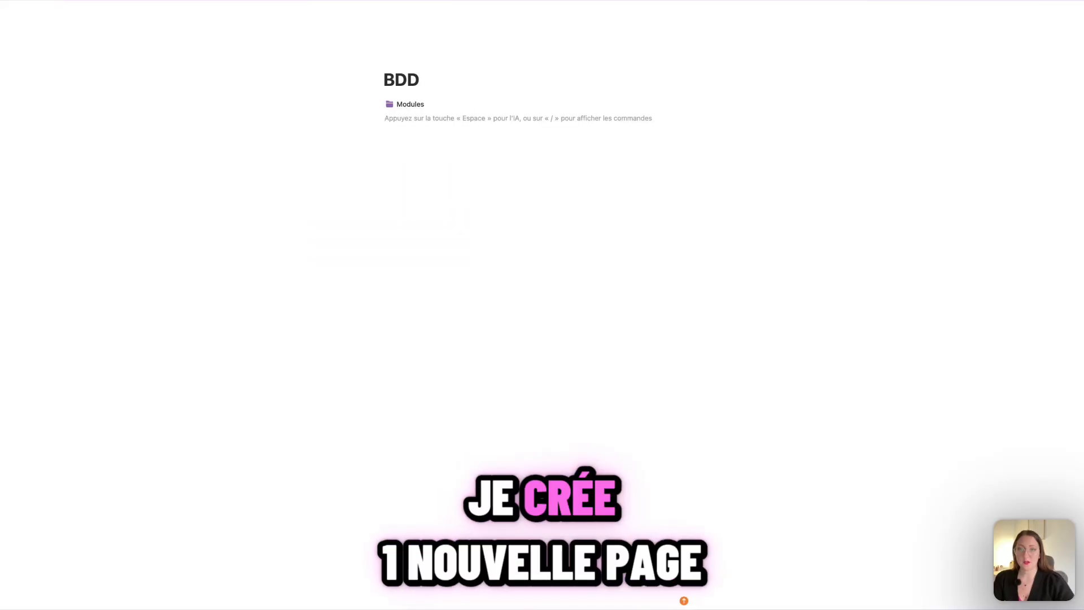
# - Create a full-page database named Exercices inside the BDD page and rename its title column to "Nom de. l'exercice"
pyautogui.write('/pa')
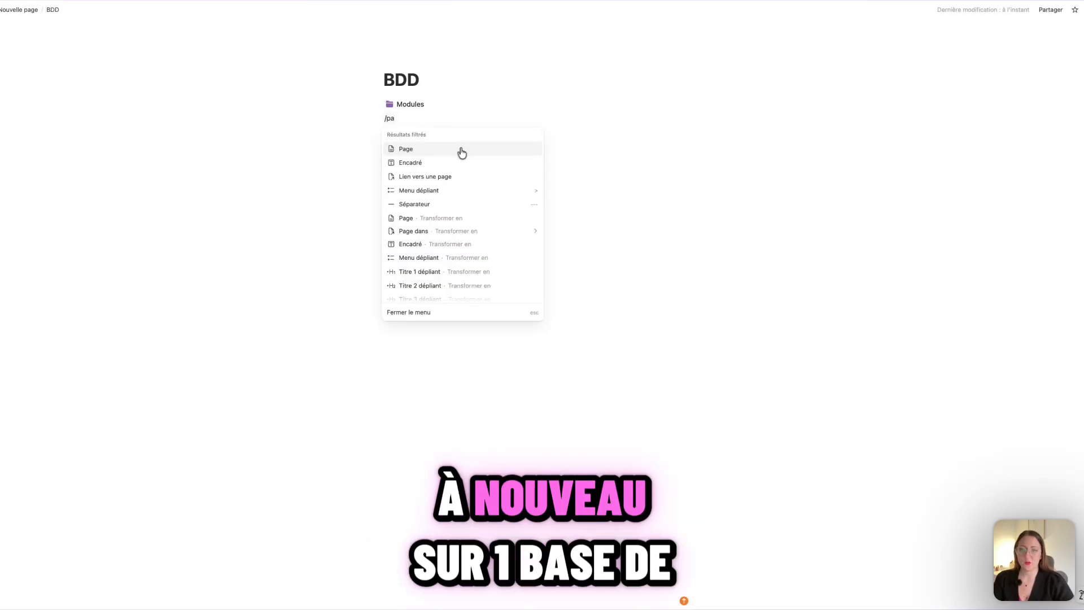
pyautogui.click(462, 151)
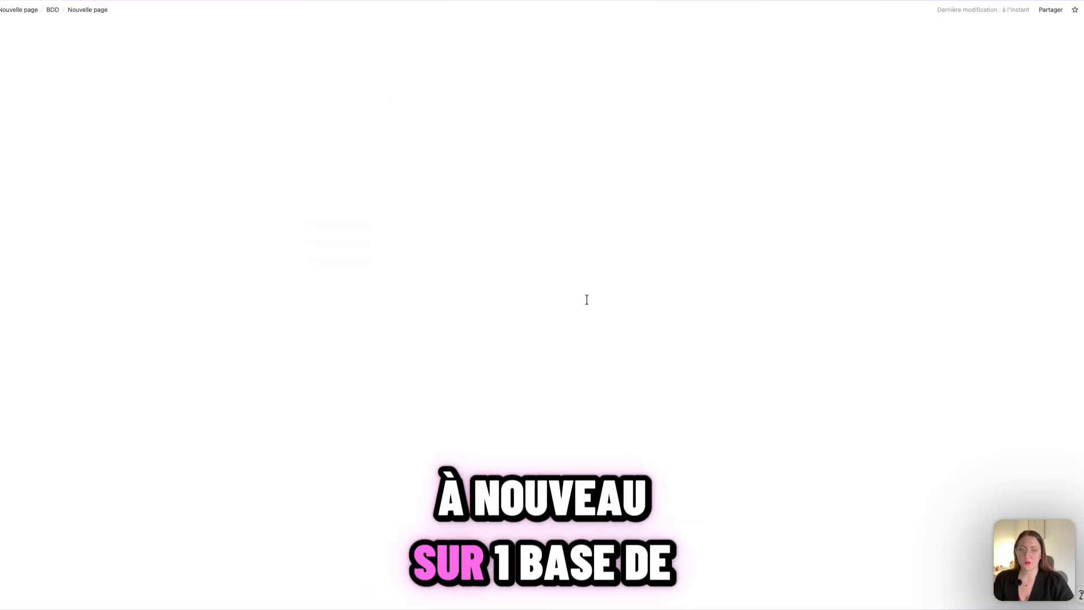
pyautogui.click(612, 581)
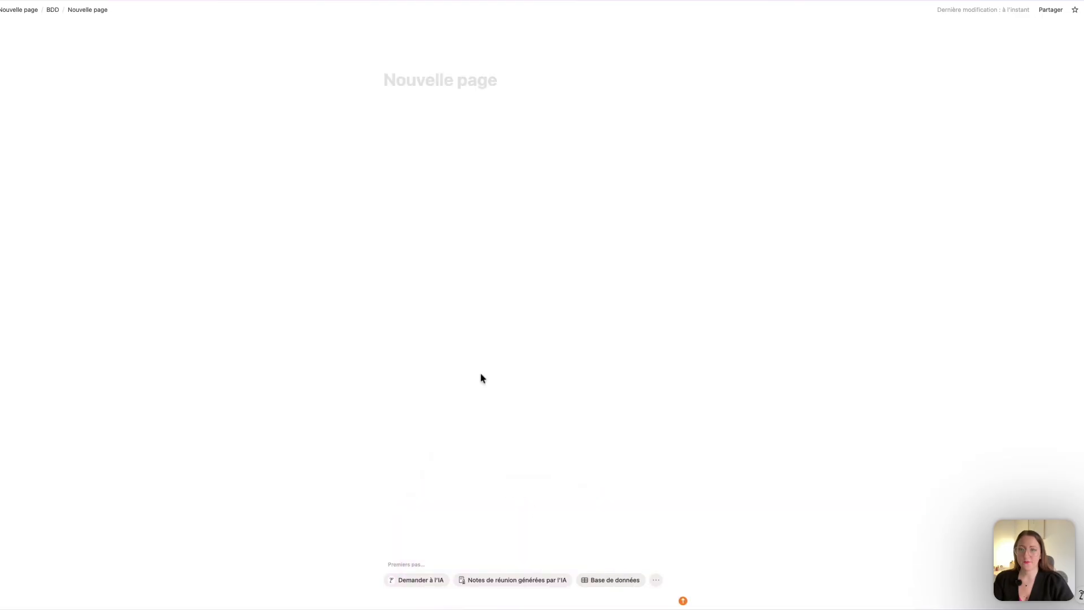
pyautogui.click(107, 45)
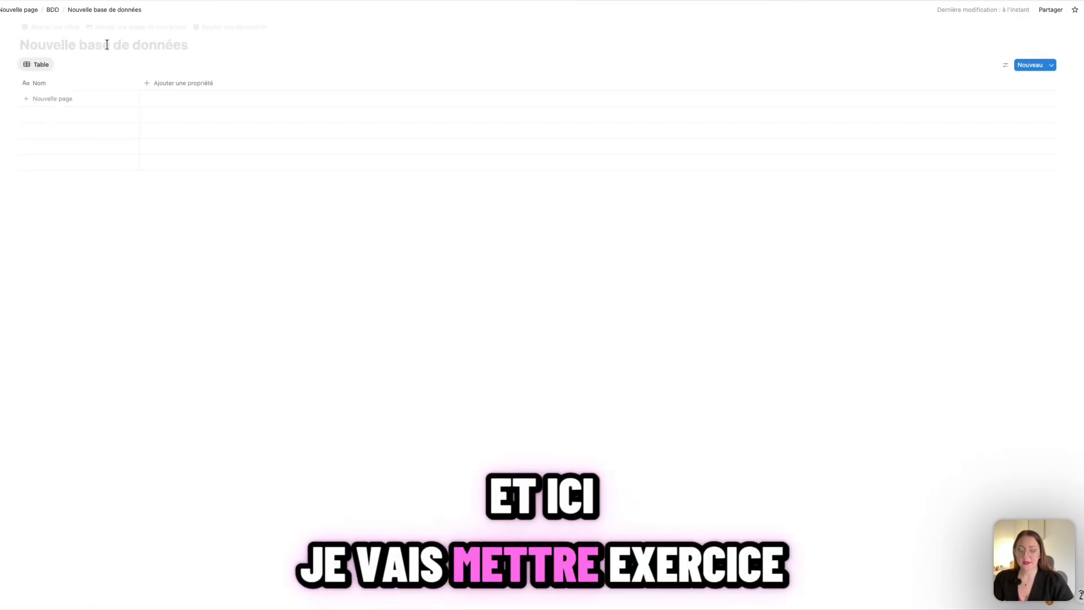
pyautogui.write('Exercices')
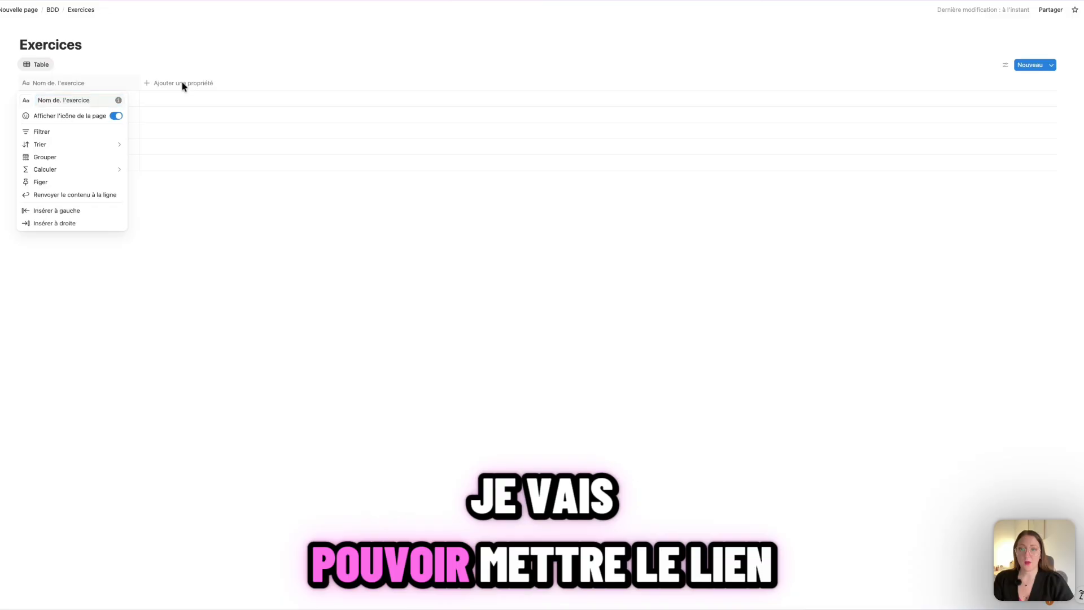
pyautogui.click(182, 84)
# - Add a URL property and a "Fichiers et médias" property to the Exercices table
pyautogui.click(179, 84)
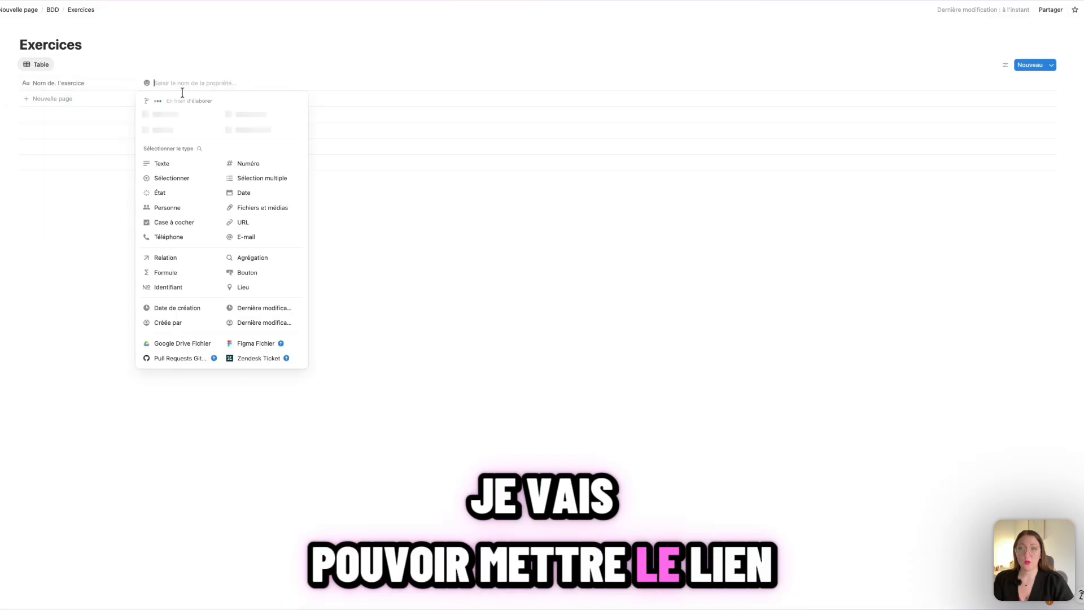
pyautogui.click(239, 222)
pyautogui.click(231, 84)
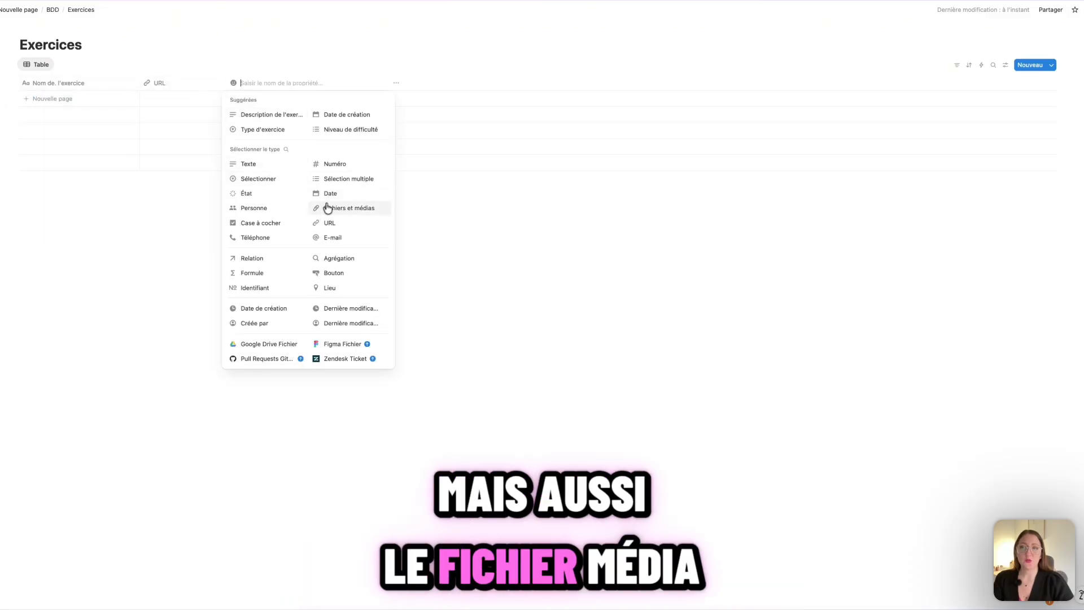
pyautogui.click(332, 208)
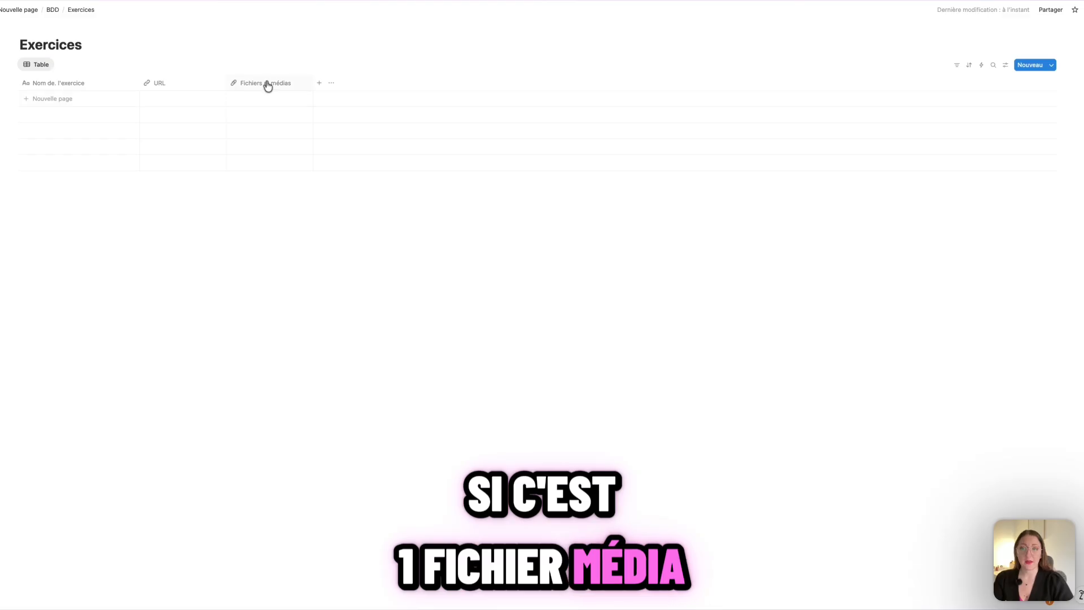
# - Add a bidirectional relation from Exercices to the new Modules database, with no limit
pyautogui.click(319, 84)
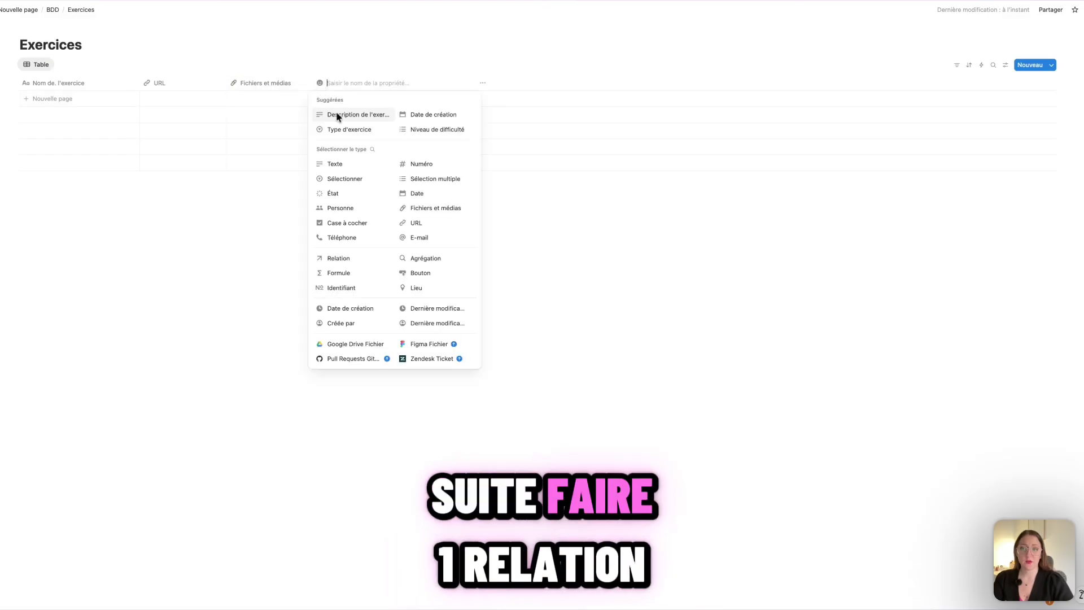
pyautogui.click(341, 258)
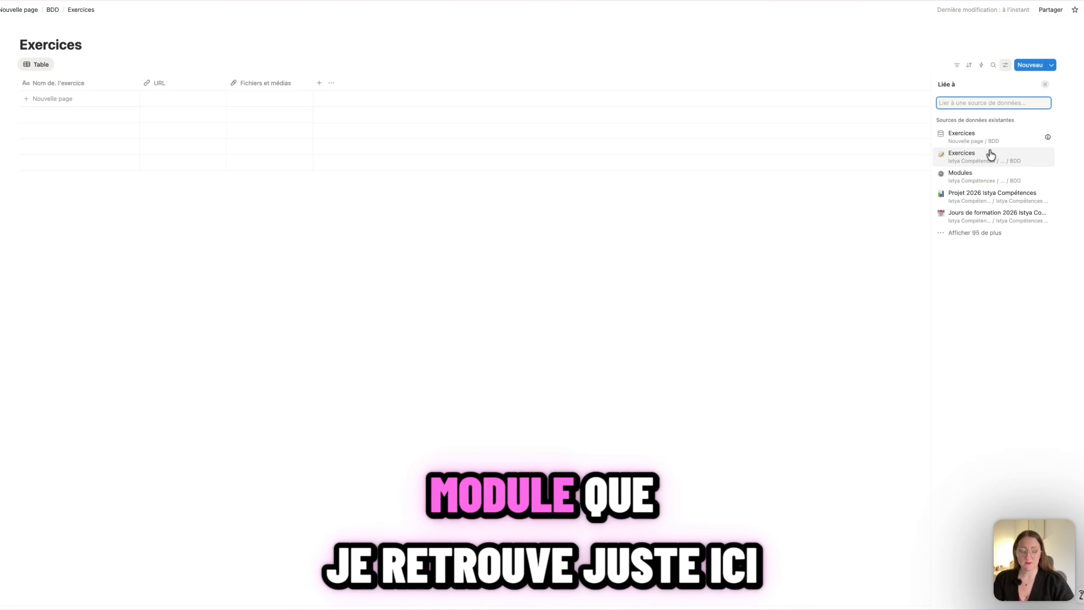
pyautogui.write('module')
pyautogui.click(958, 140)
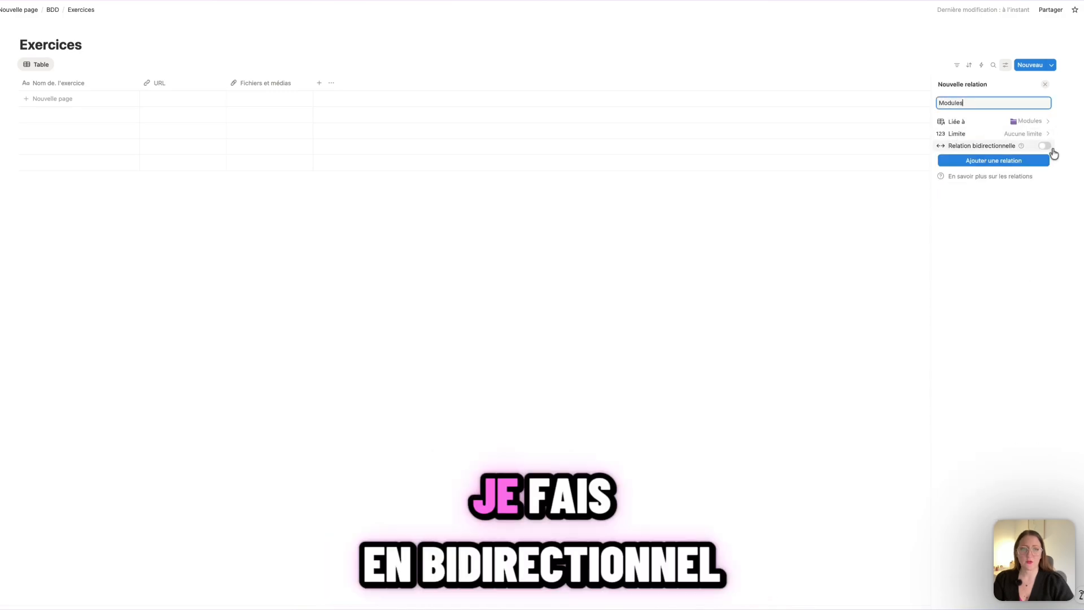
pyautogui.click(1044, 146)
pyautogui.click(994, 194)
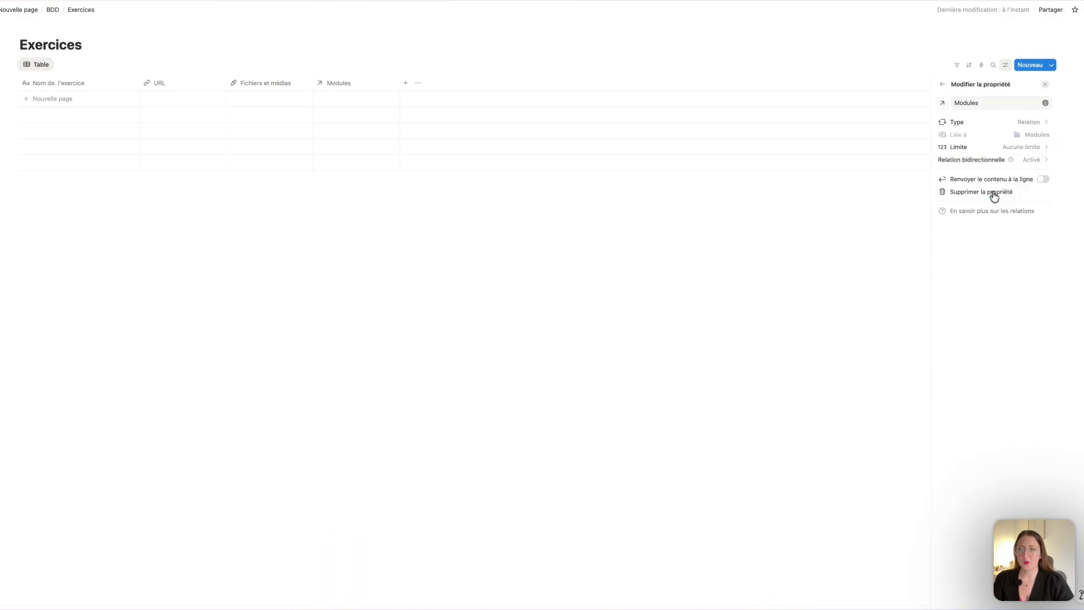
# - Return to the BDD page and give the Exercices database a red link icon
pyautogui.click(55, 14)
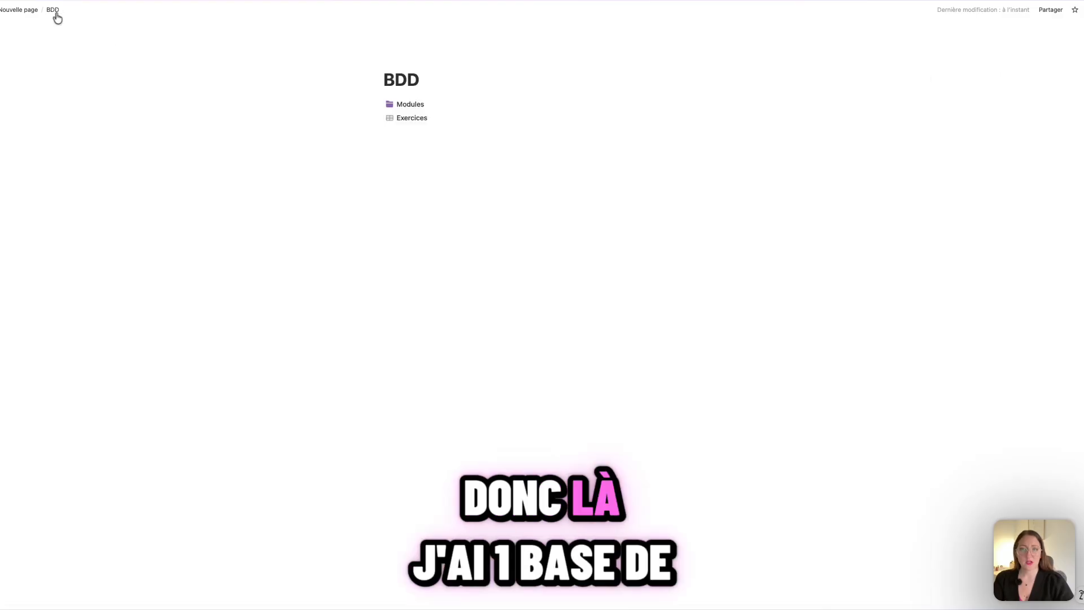
pyautogui.click(389, 118)
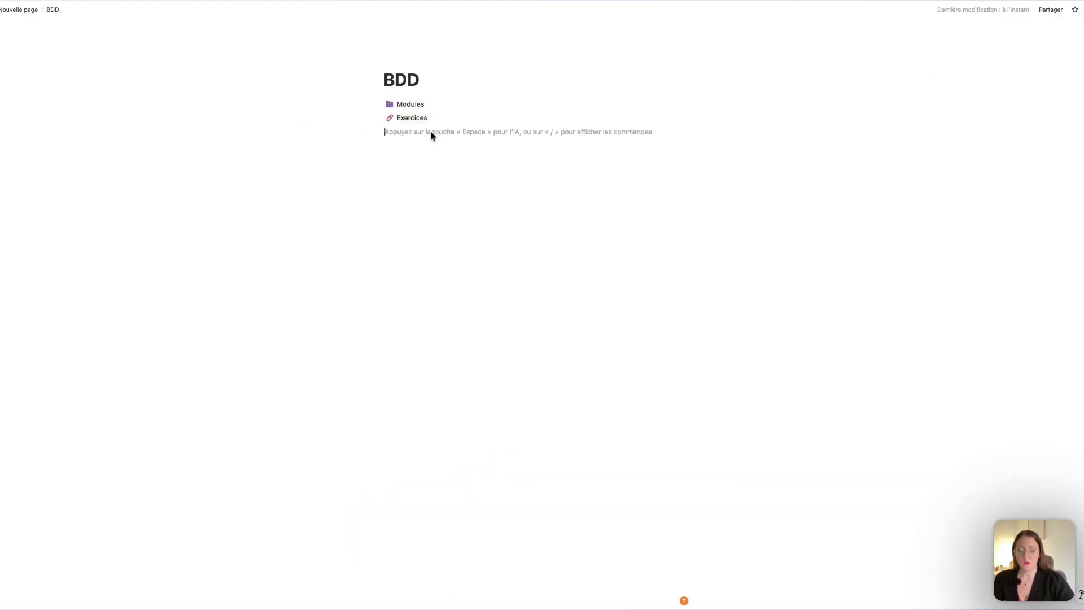
# - Create another full-page database inside the BDD page and name it Ressources Externes
pyautogui.write('/')
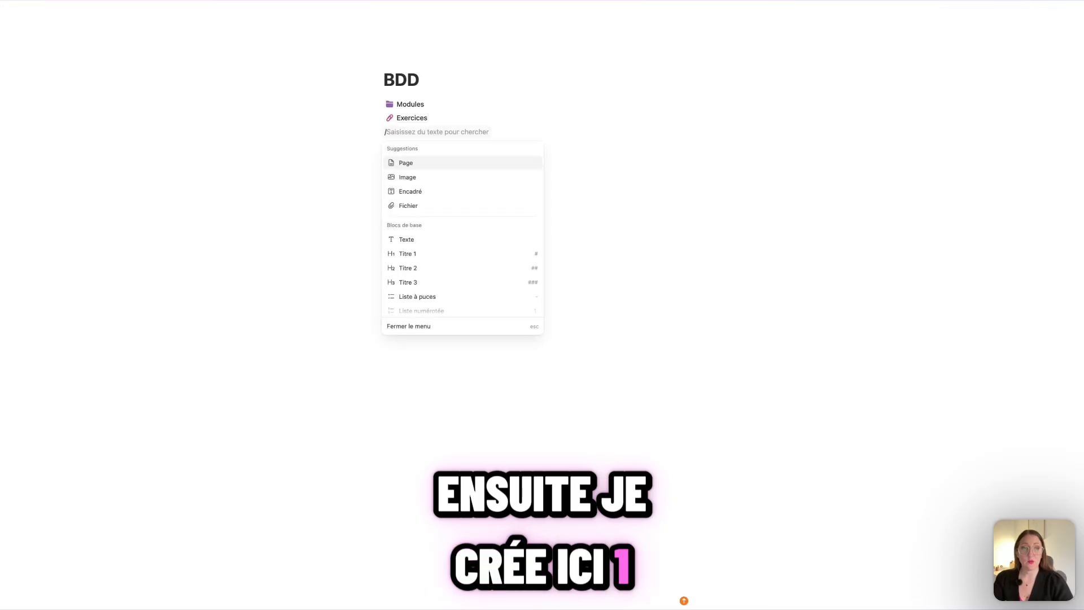
pyautogui.write('page')
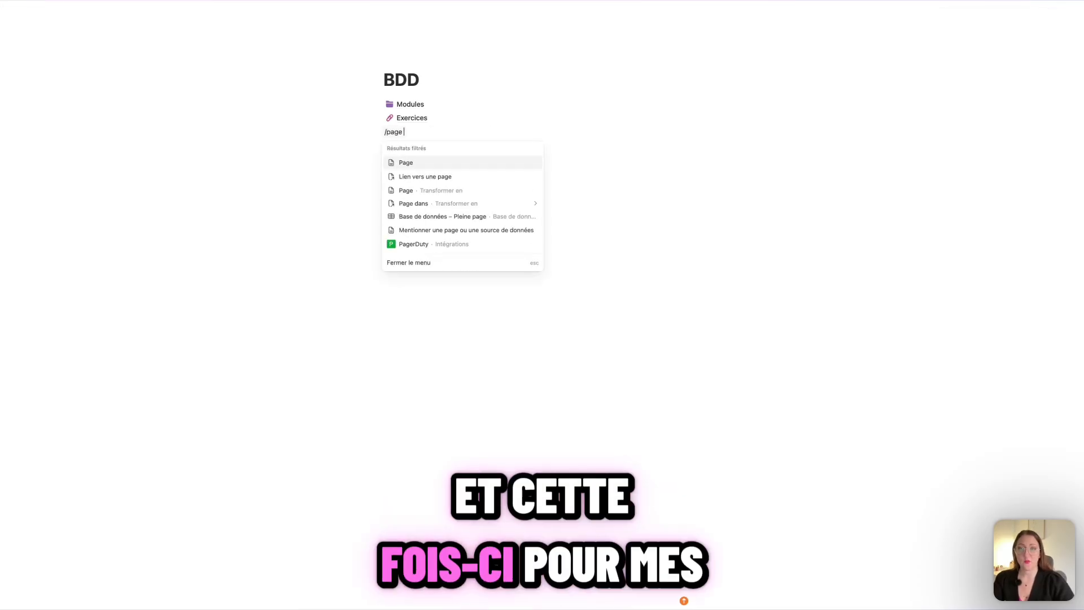
pyautogui.click(416, 164)
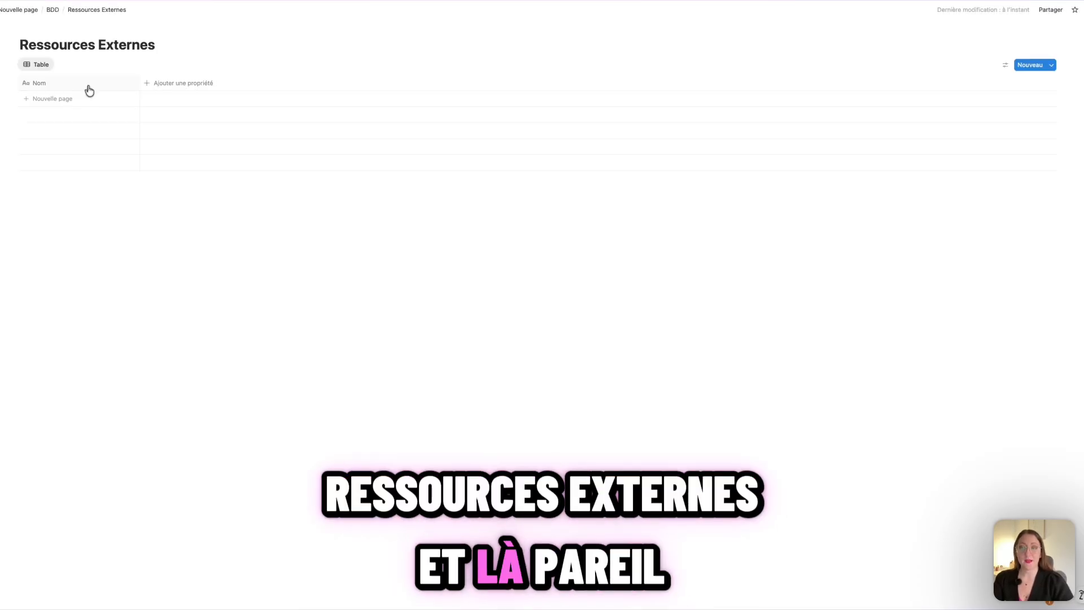
# - Rename the title column to "Nom de la ressources" and add a select property Type with the option "Veille légale / réglementaire"
pyautogui.click(89, 90)
pyautogui.write('d')
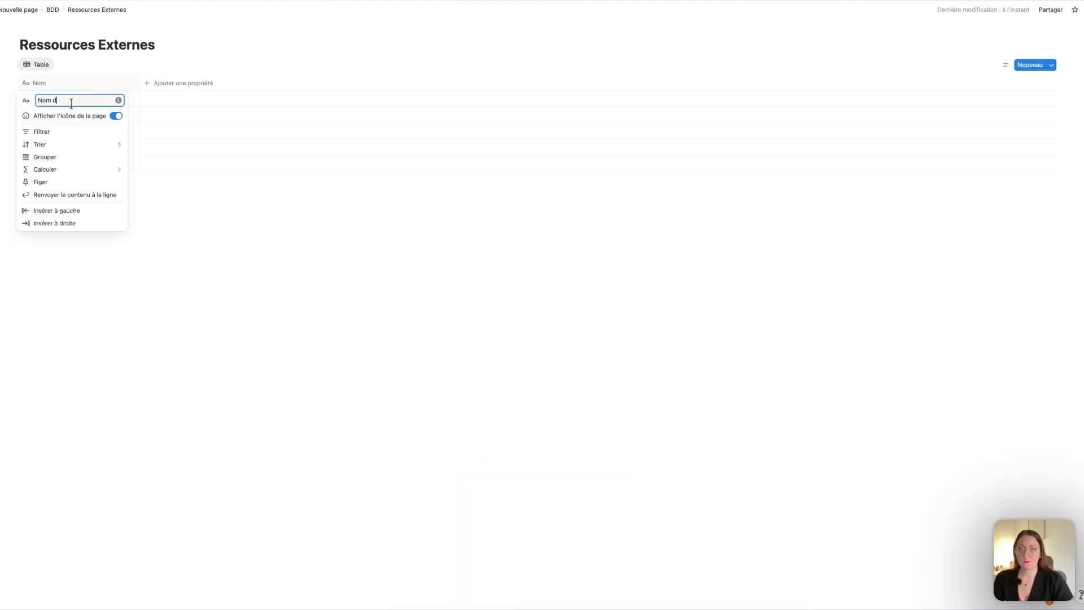
pyautogui.write('e la ressources')
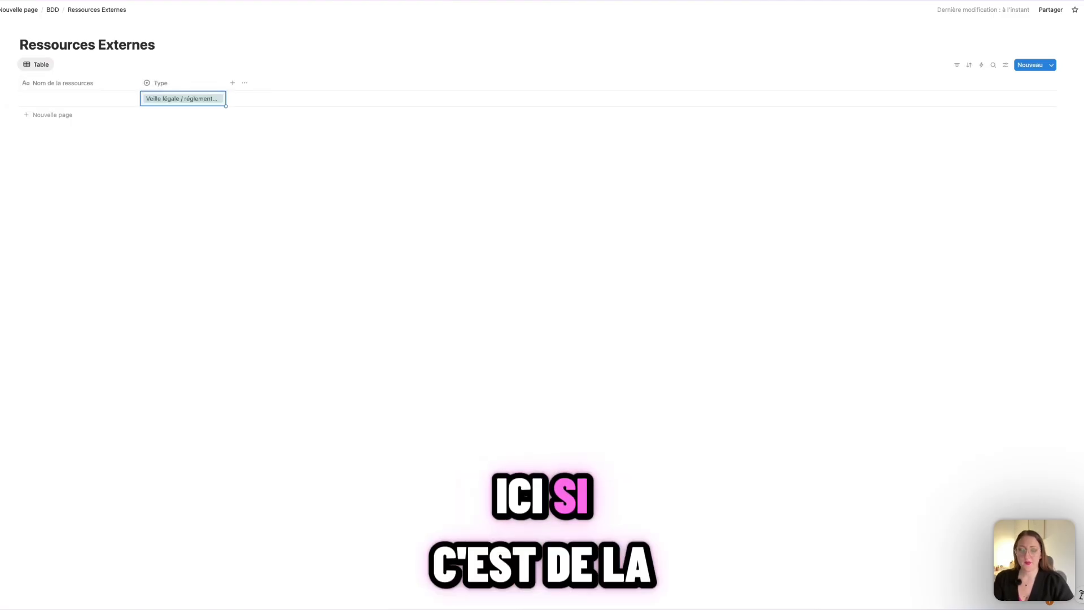
# - Create the Type options "Veille métier" and "Veille pédagogique" in the first row, leaving "Veille pédagogique" selected
pyautogui.press('Return')
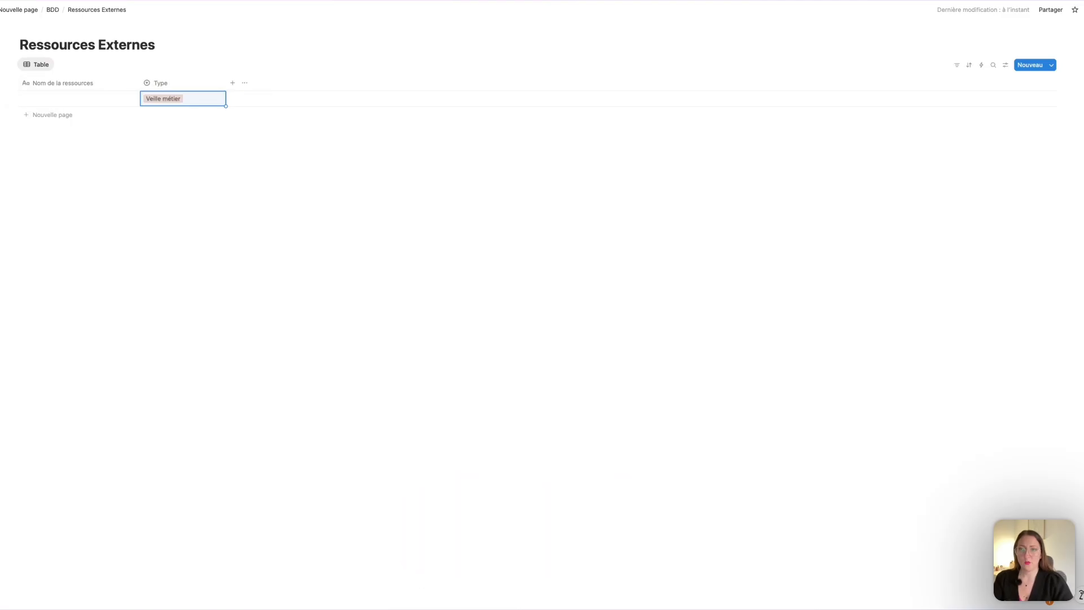
pyautogui.write('Veille')
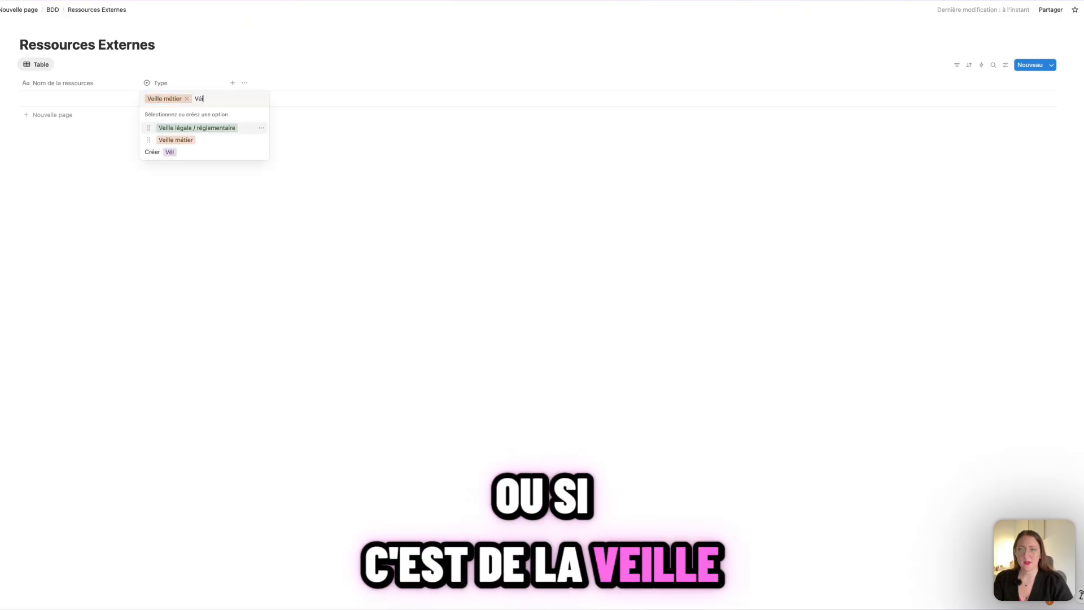
pyautogui.write(' péd')
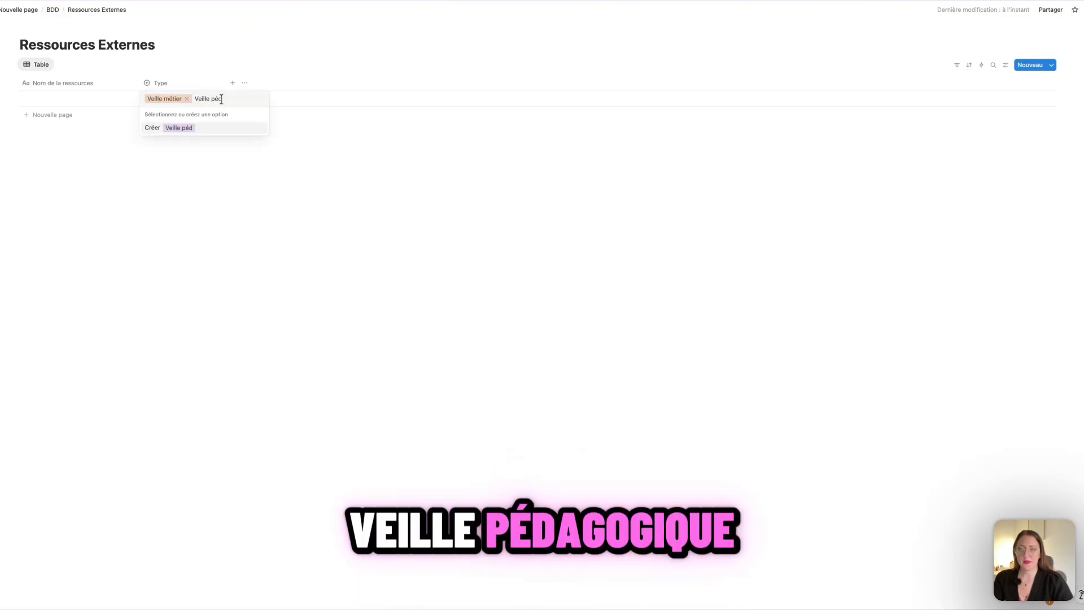
pyautogui.write('agogique')
pyautogui.press('Return')
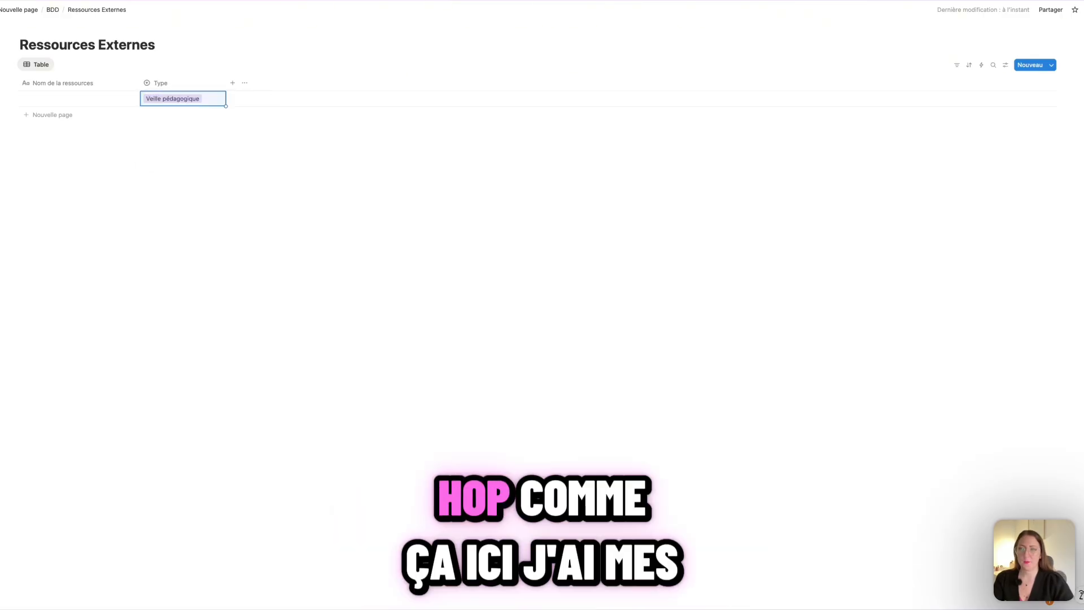
pyautogui.click(173, 105)
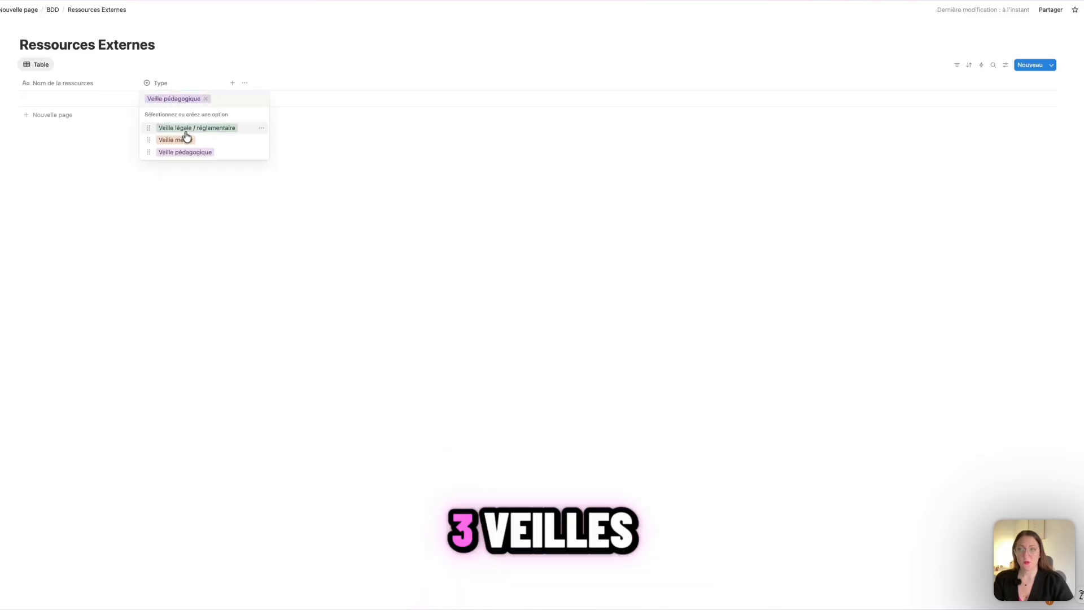
pyautogui.press('Escape')
# - Add a second select property to Ressources Externes and name it Support
pyautogui.click(232, 84)
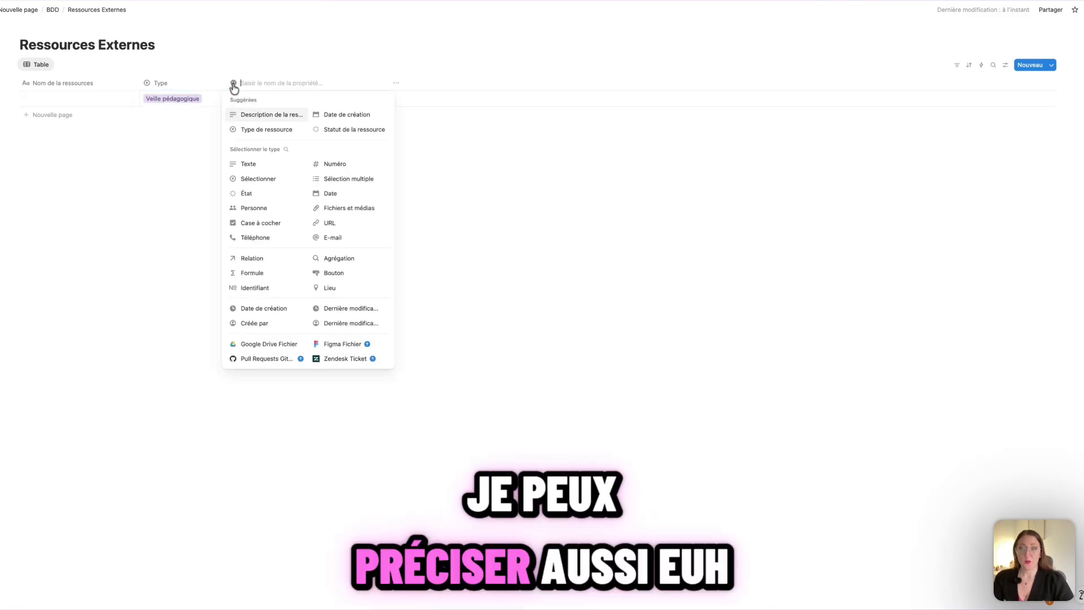
pyautogui.click(258, 179)
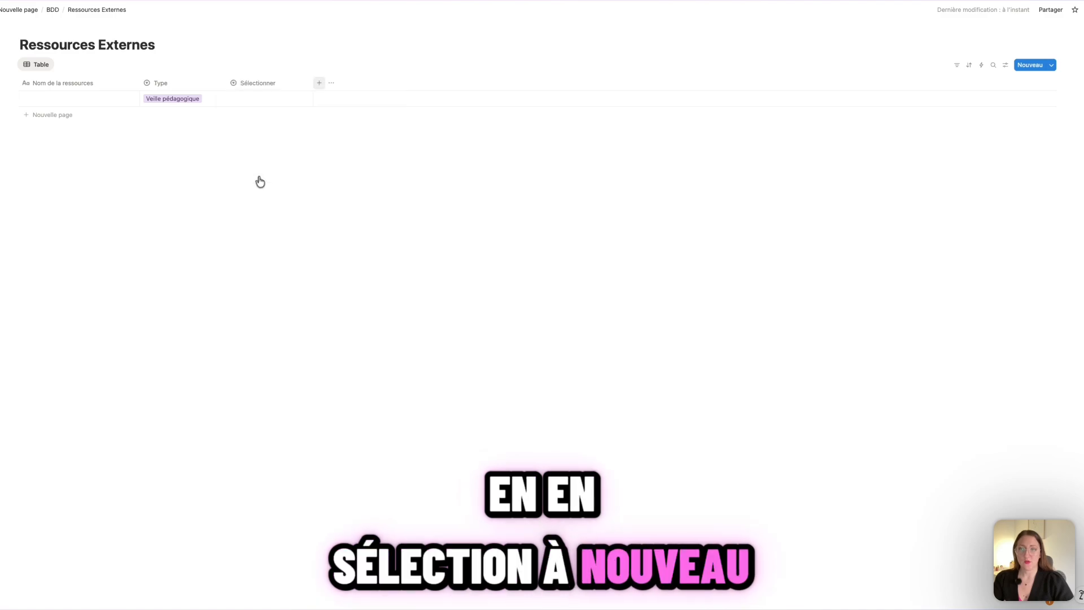
pyautogui.click(269, 85)
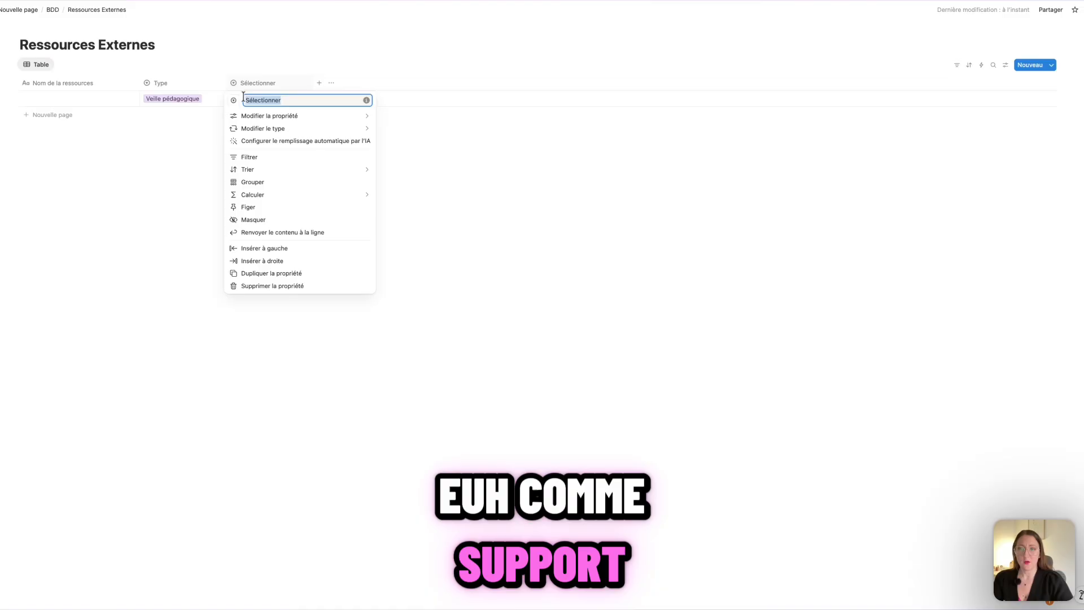
pyautogui.write('Support')
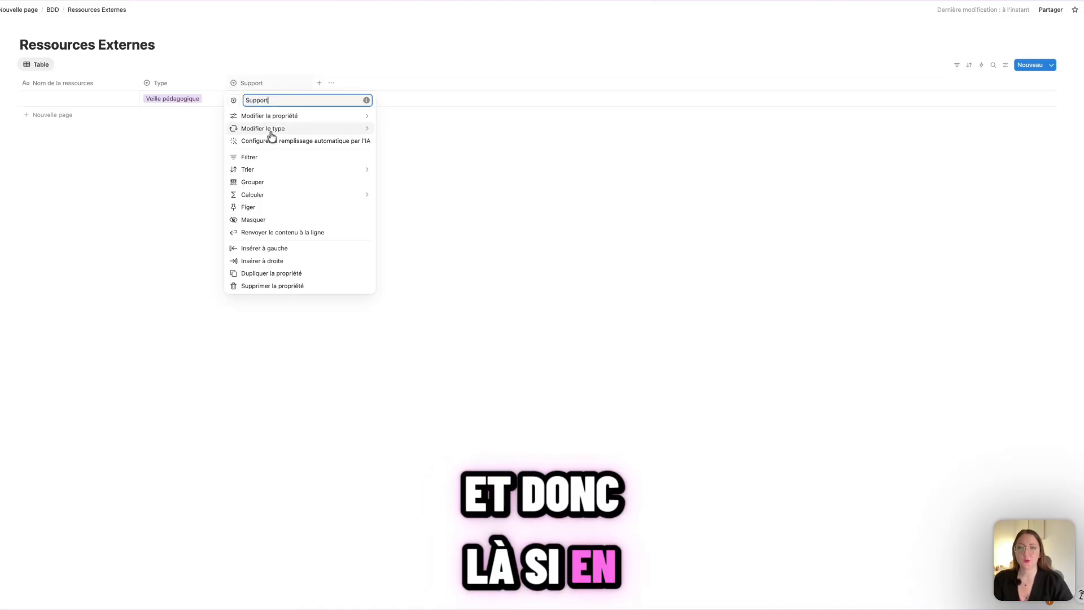
# - Add the options Email and PDF to the Support property
pyautogui.moveTo(286, 132)
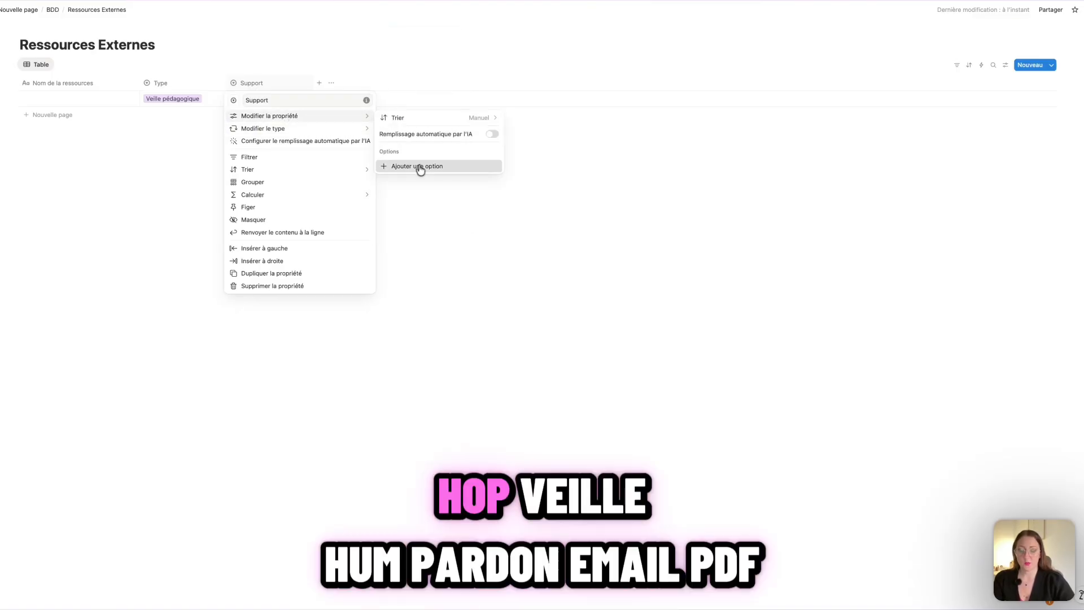
pyautogui.click(418, 165)
pyautogui.write('Veil')
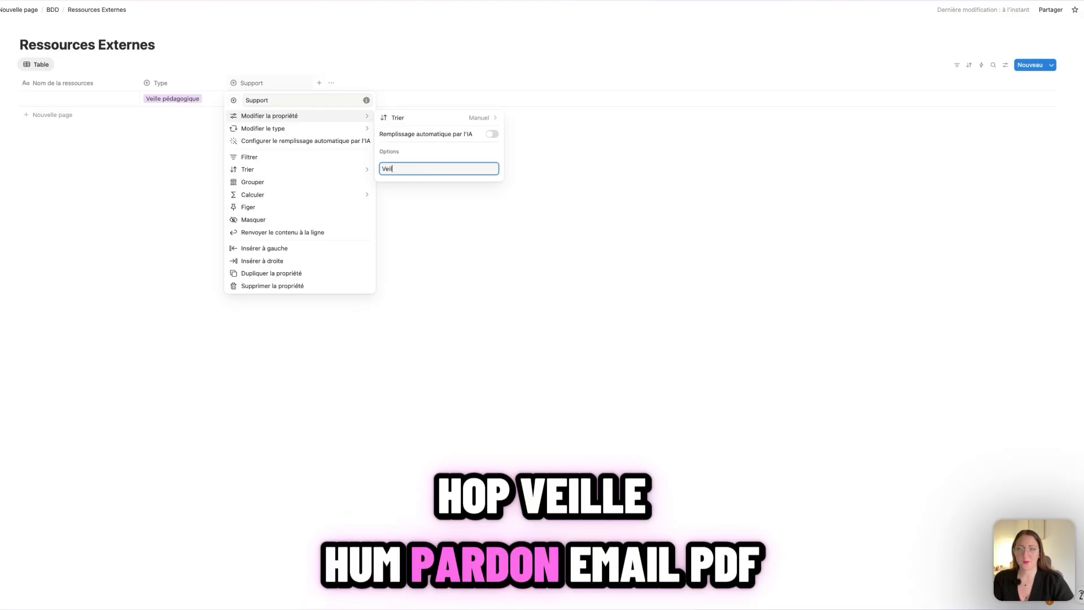
pyautogui.write('mail')
pyautogui.press('Return')
pyautogui.write('PD')
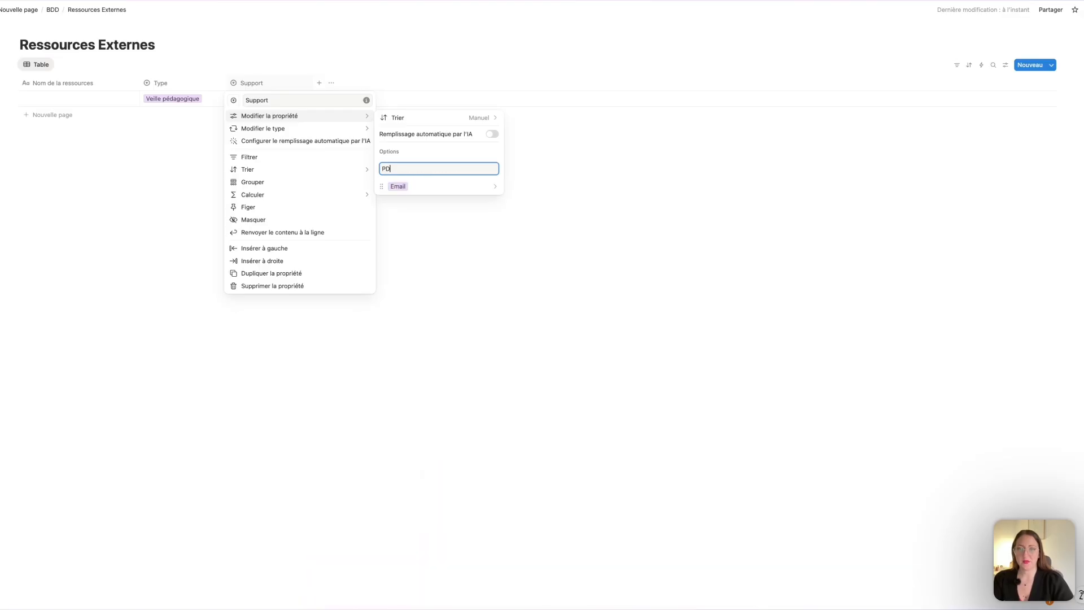
pyautogui.write('F')
pyautogui.press('Return')
# - Add the options Etude and Statistique to Support and change the property's type to multi-select
pyautogui.write('Etude')
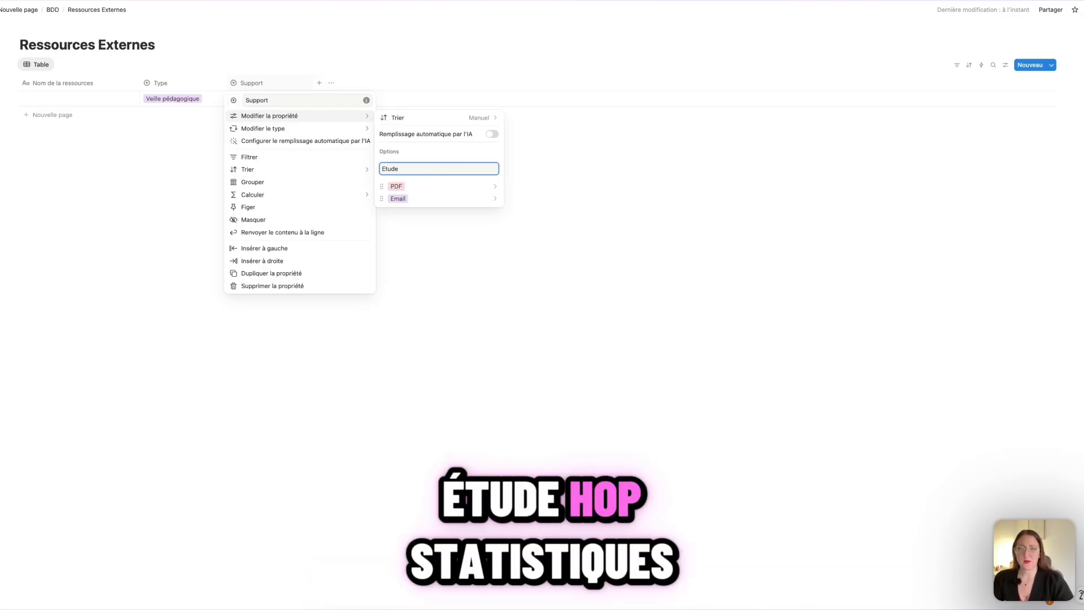
pyautogui.press('Return')
pyautogui.write('Statist')
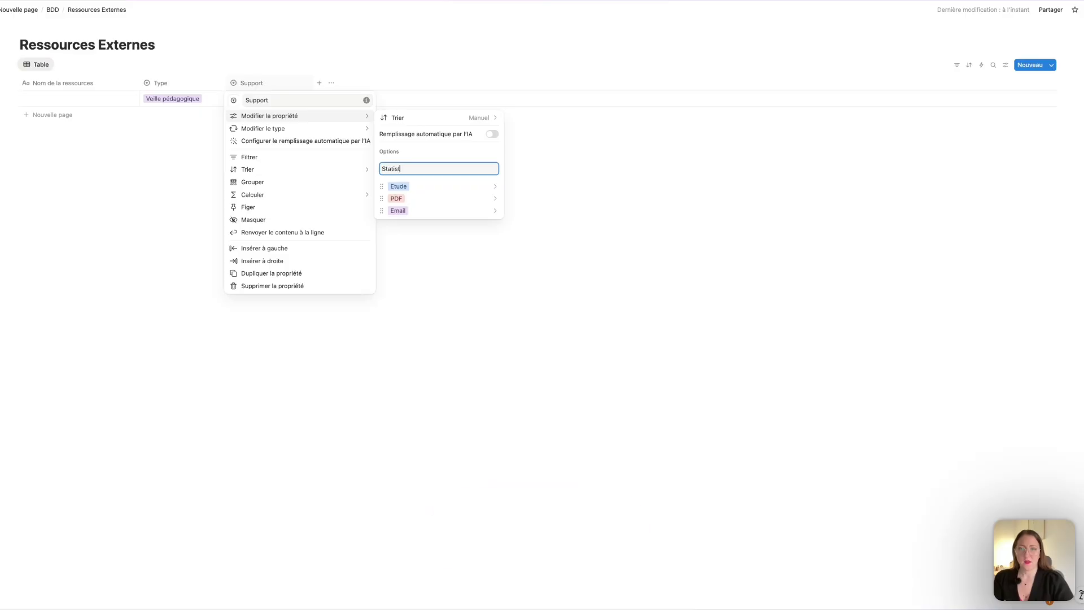
pyautogui.write('ique')
pyautogui.press('Return')
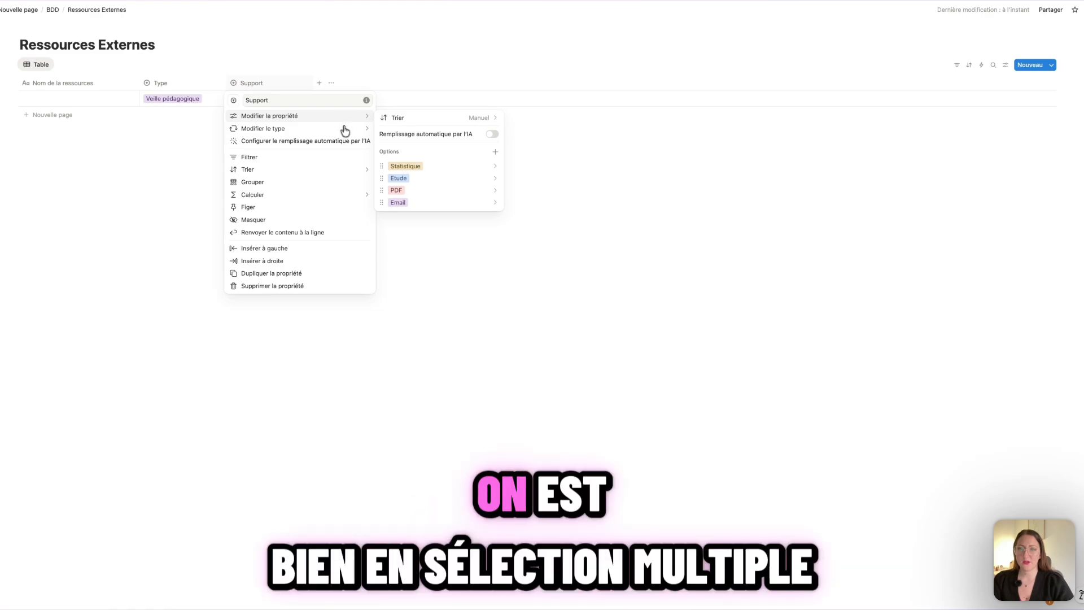
pyautogui.moveTo(341, 128)
pyautogui.click(416, 73)
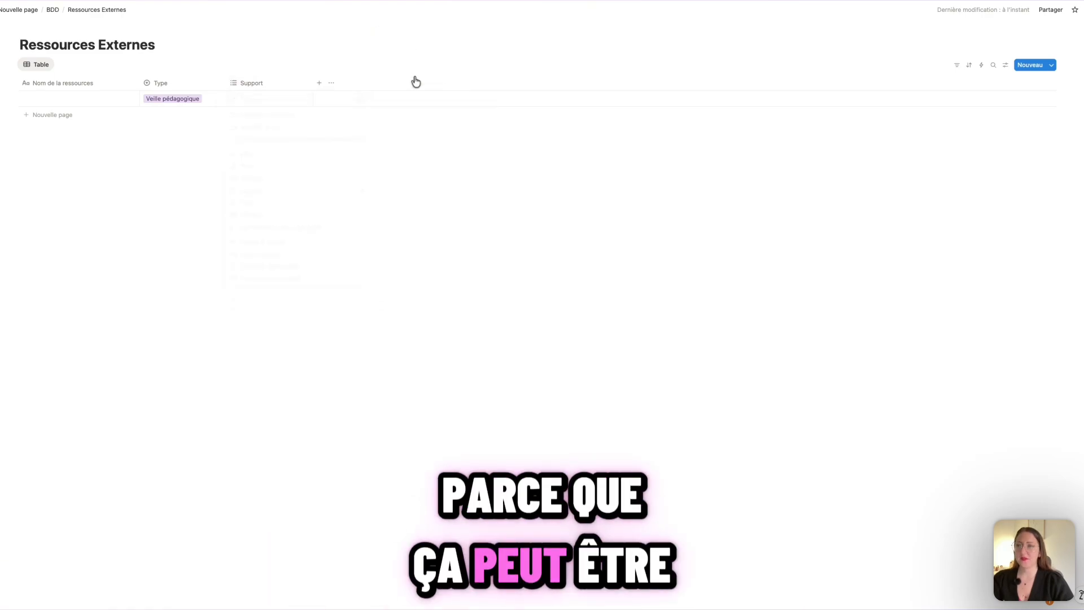
# - Add a two-way relation to the Modules database and a Date property to Ressources Externes
pyautogui.click(320, 83)
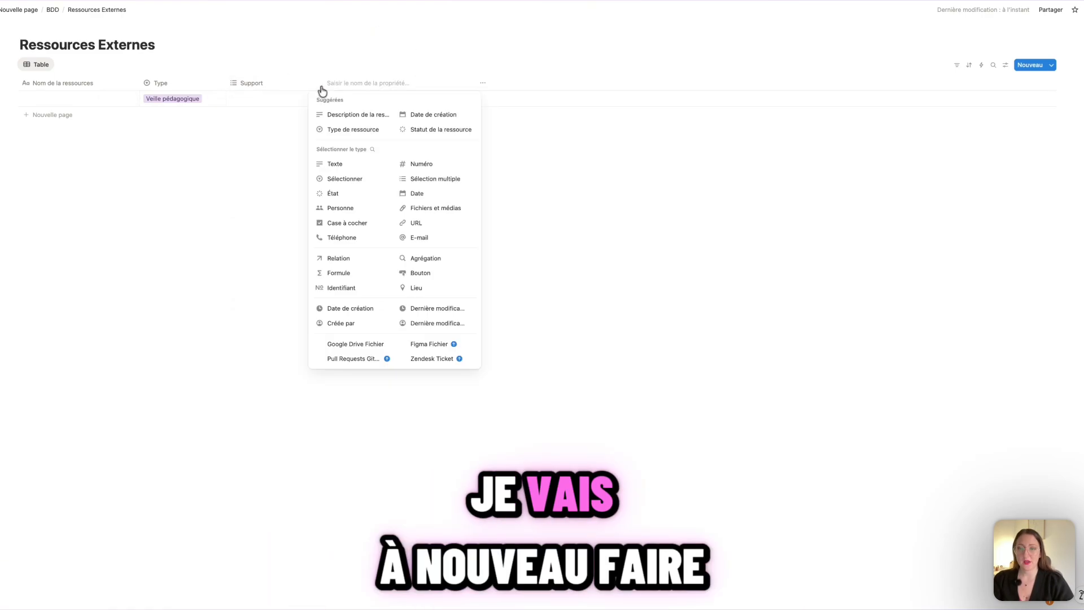
pyautogui.click(342, 260)
pyautogui.click(960, 213)
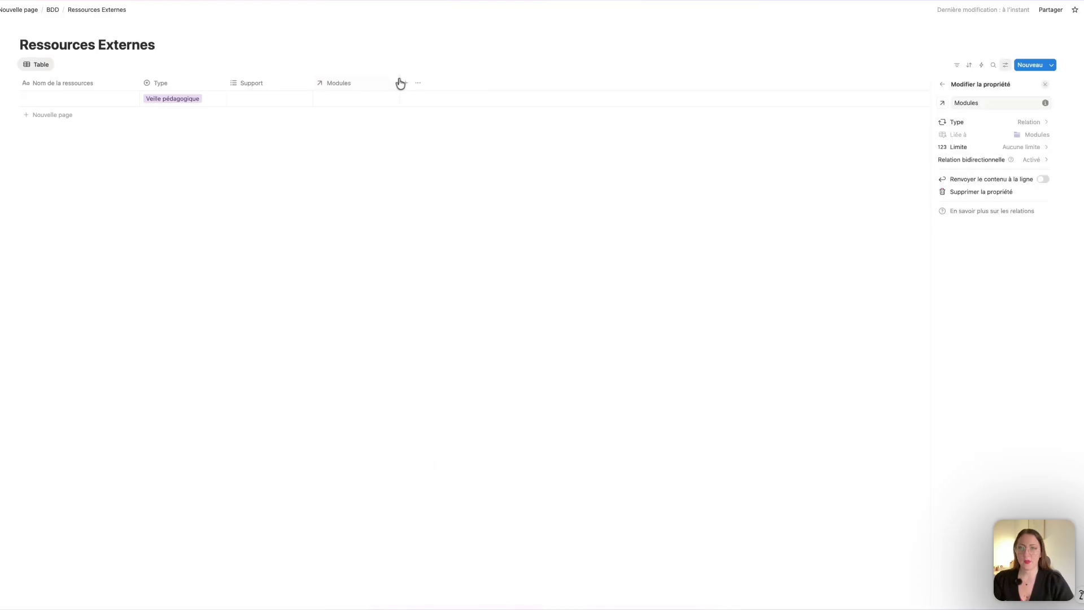
pyautogui.click(406, 85)
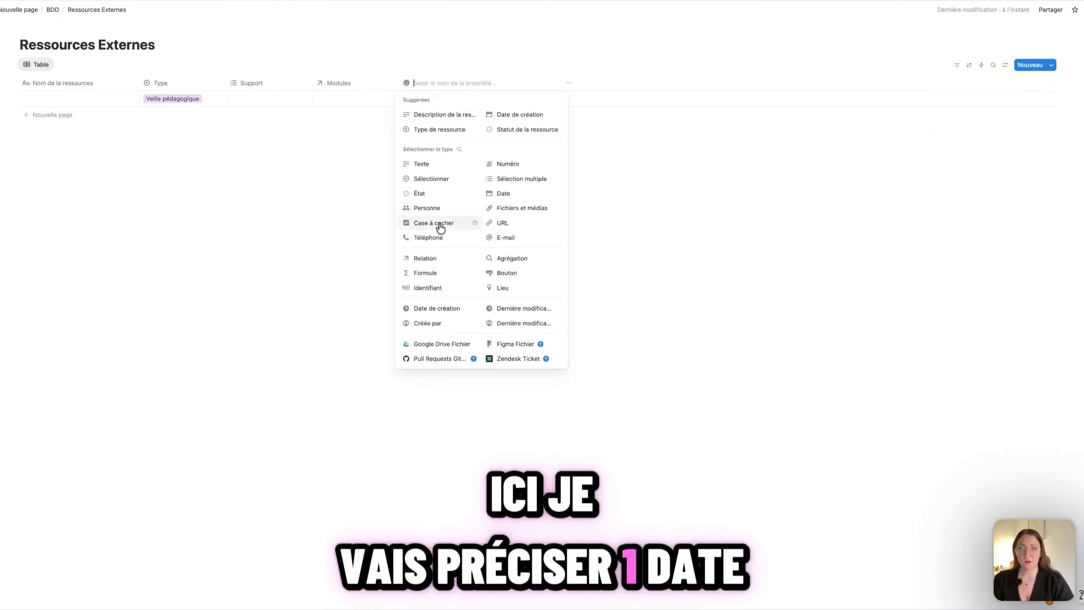
pyautogui.click(504, 194)
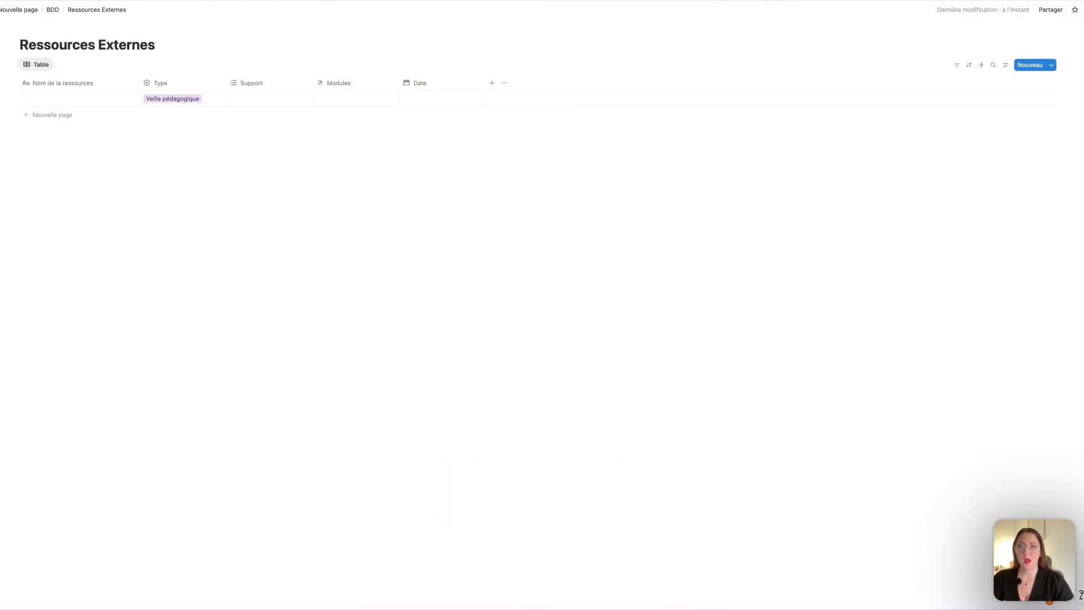
# - Rename the database as "Ressources Externes / Veille"
pyautogui.click(157, 46)
pyautogui.write('/')
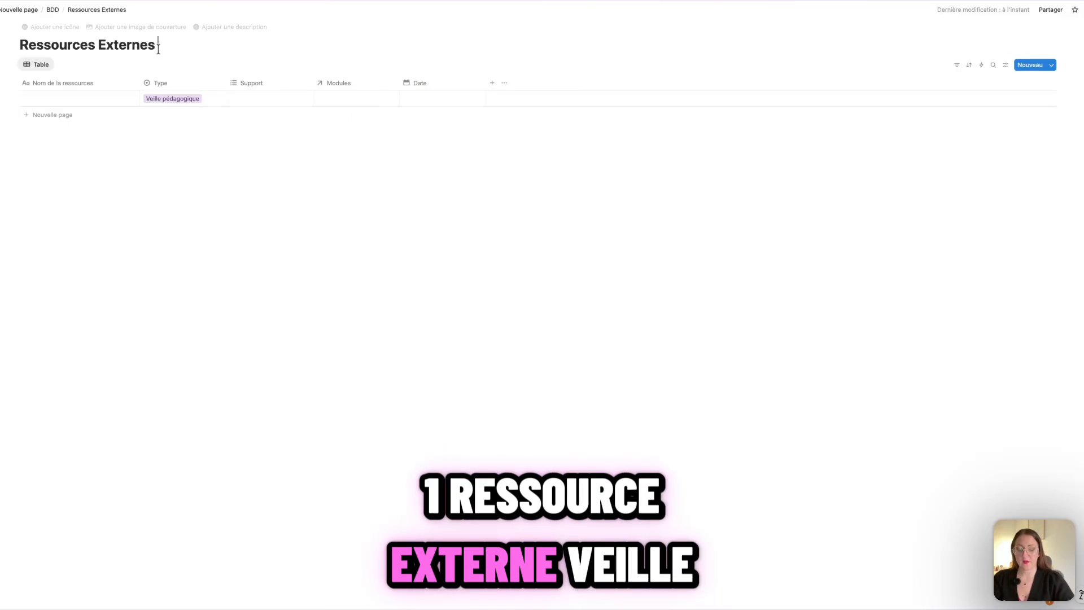
pyautogui.write(' Veille')
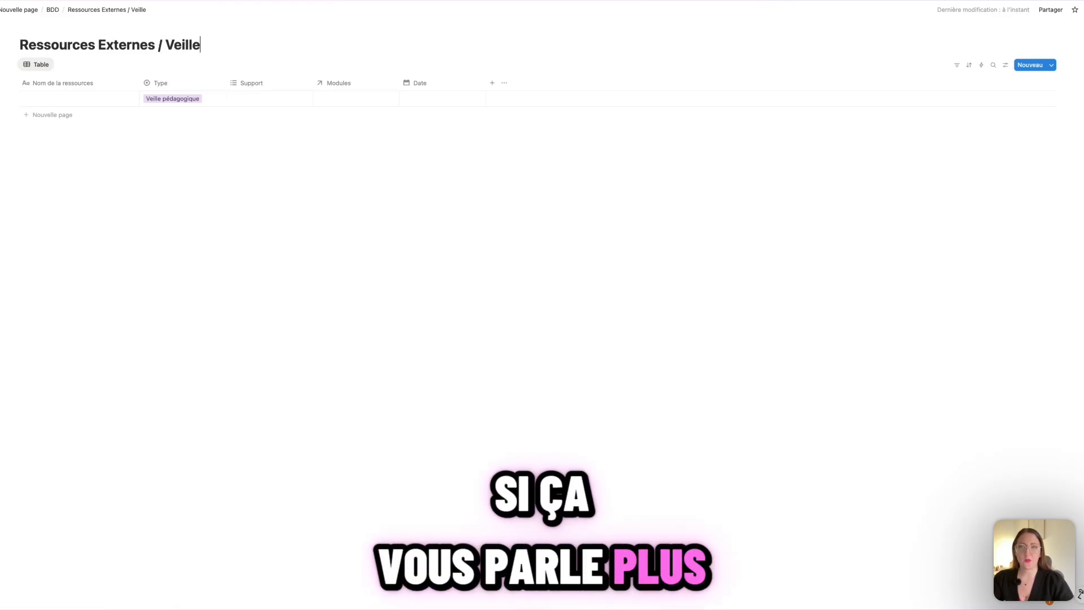
# - Add a URL property and a "Fichiers et médias" property to the Ressources Externes / Veille table
pyautogui.click(492, 83)
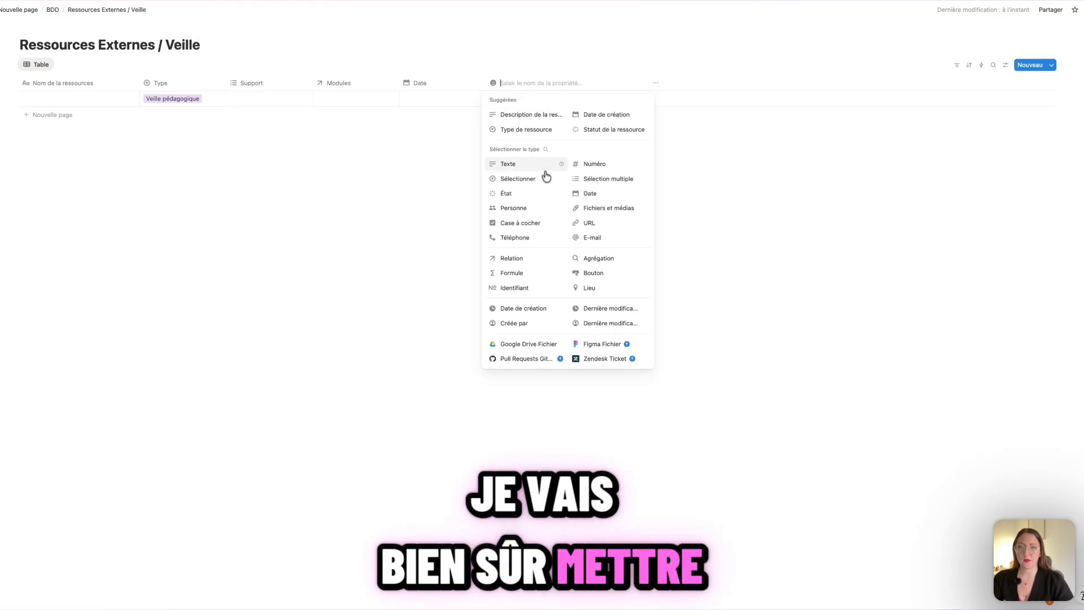
pyautogui.click(582, 223)
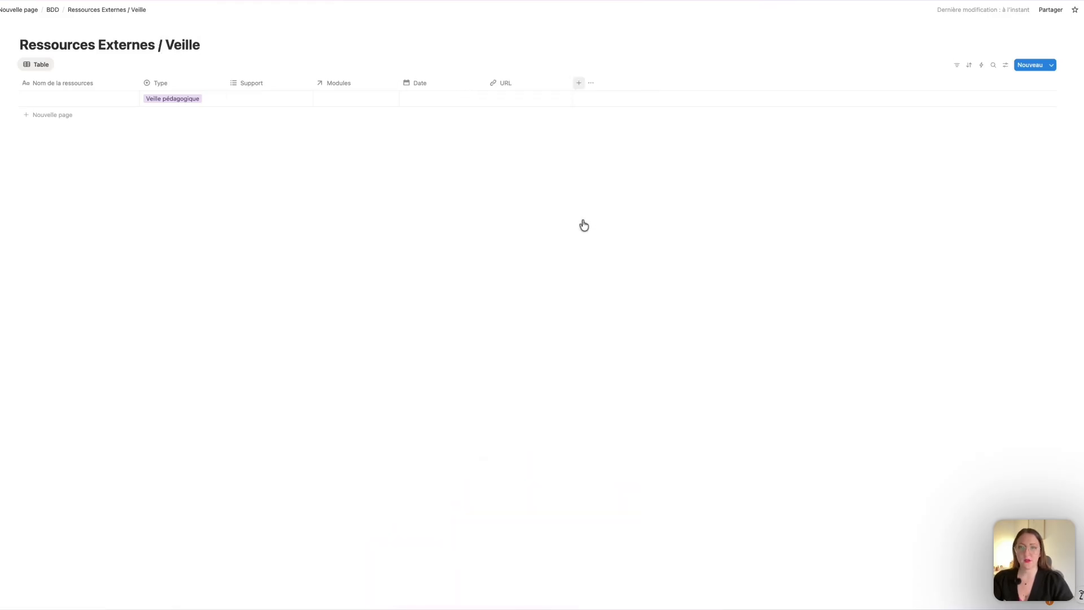
pyautogui.click(579, 83)
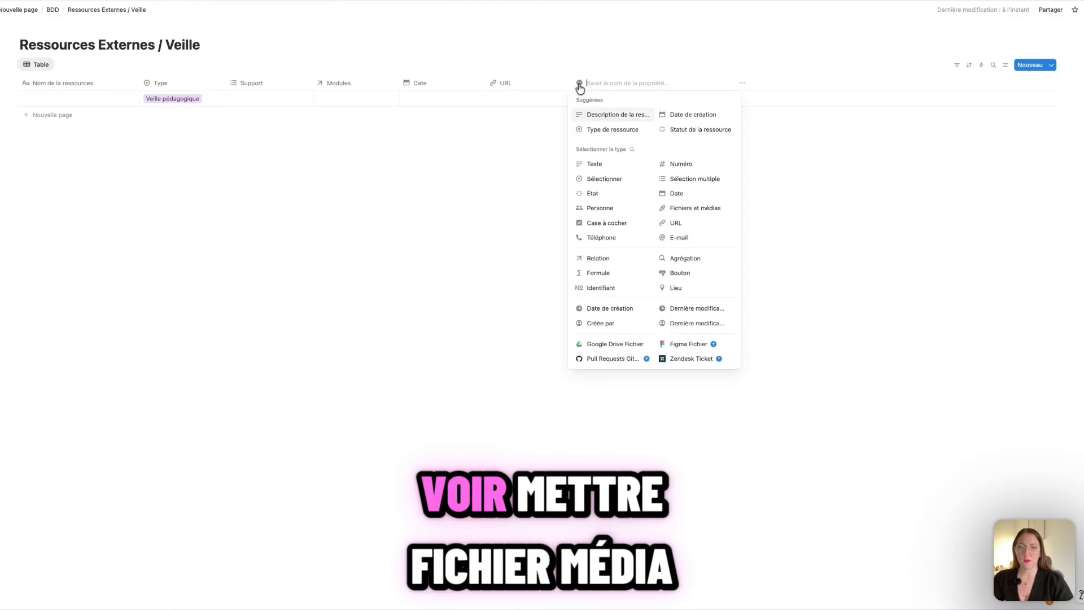
pyautogui.click(678, 209)
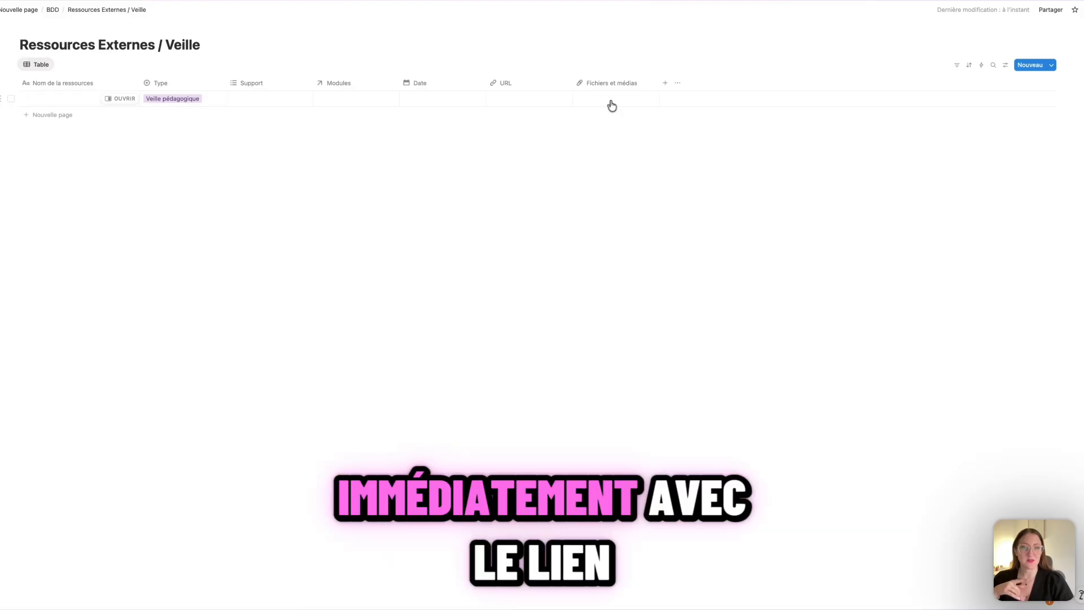
# - Add a checkbox property after "Fichiers et médias" and name it Lu
pyautogui.click(667, 85)
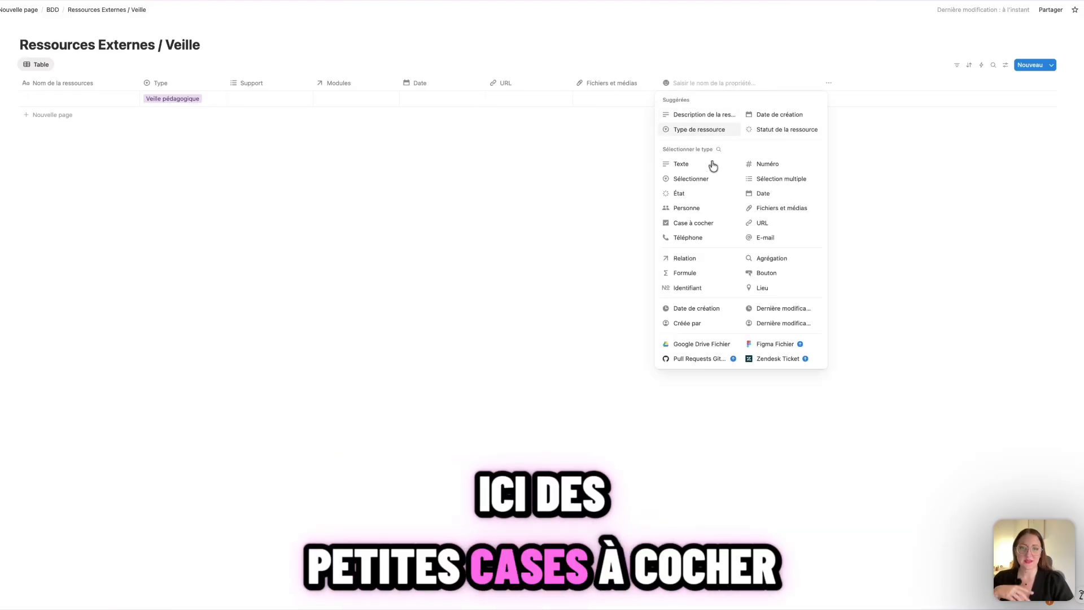
pyautogui.click(707, 222)
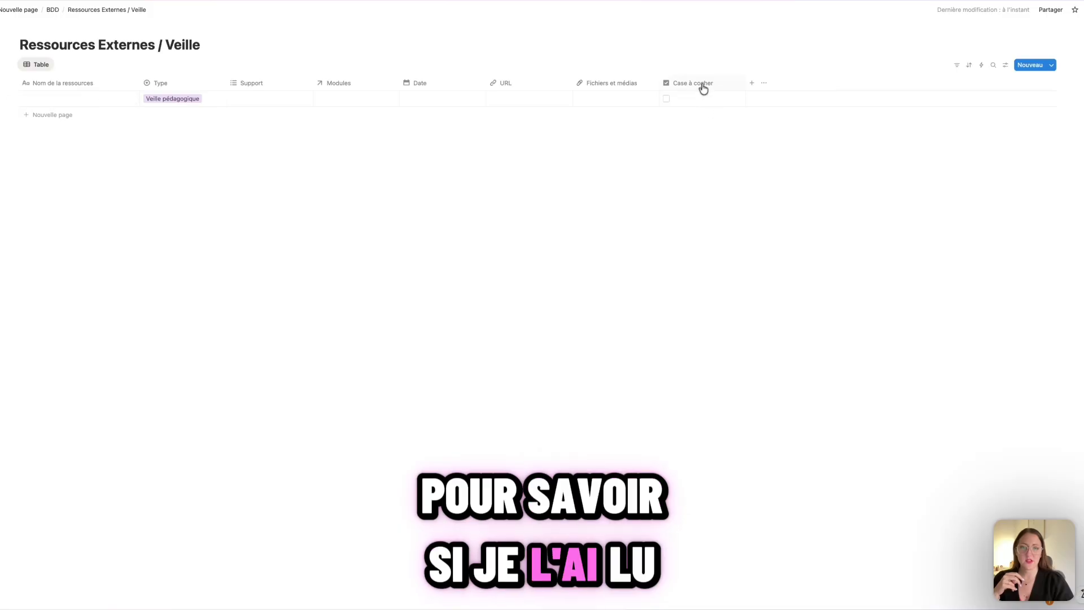
pyautogui.click(702, 85)
pyautogui.write('L')
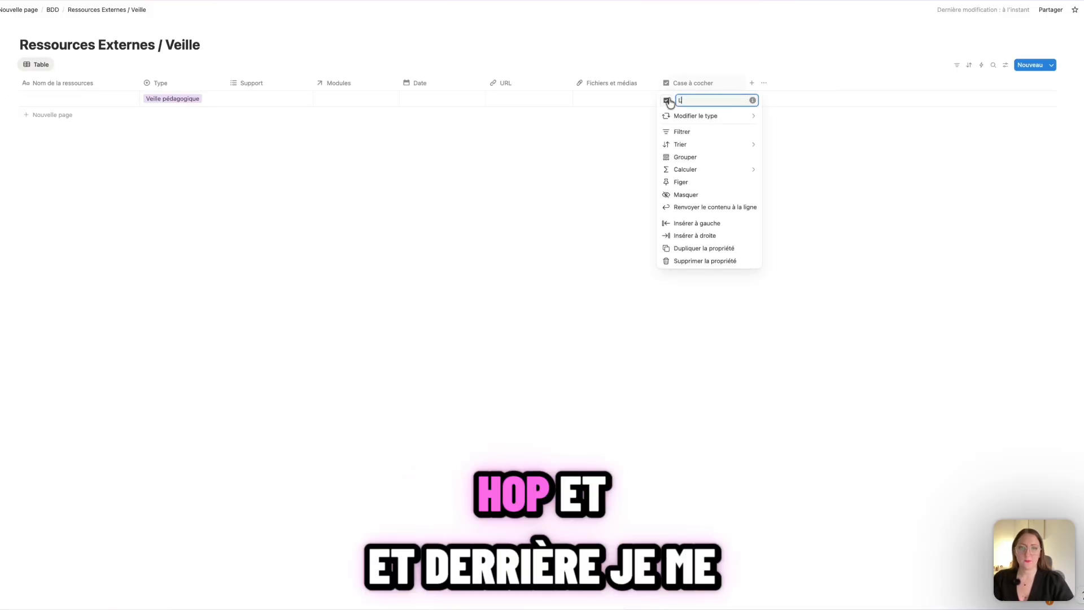
pyautogui.write('u')
pyautogui.click(751, 85)
# - Add a second checkbox property after Lu and name it Communication
pyautogui.click(752, 85)
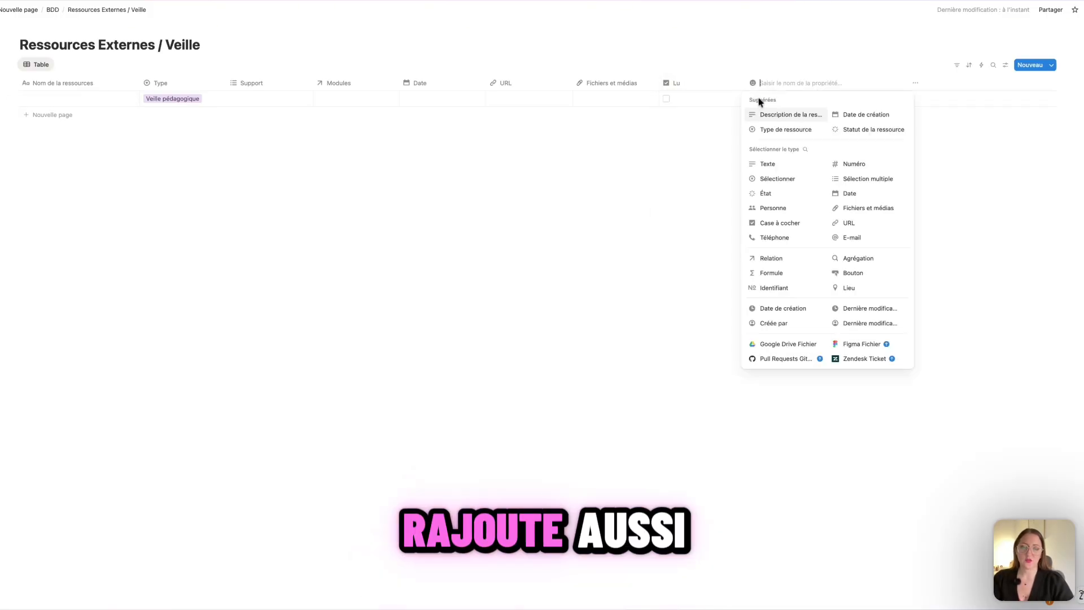
pyautogui.click(787, 232)
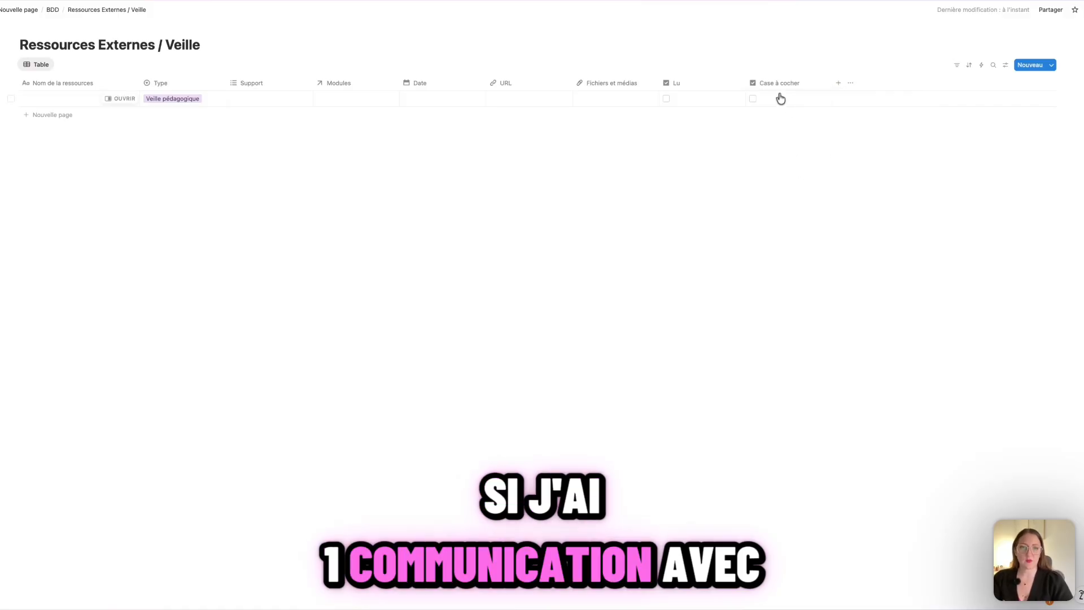
pyautogui.click(789, 85)
pyautogui.hotkey('ctrl', 'a')
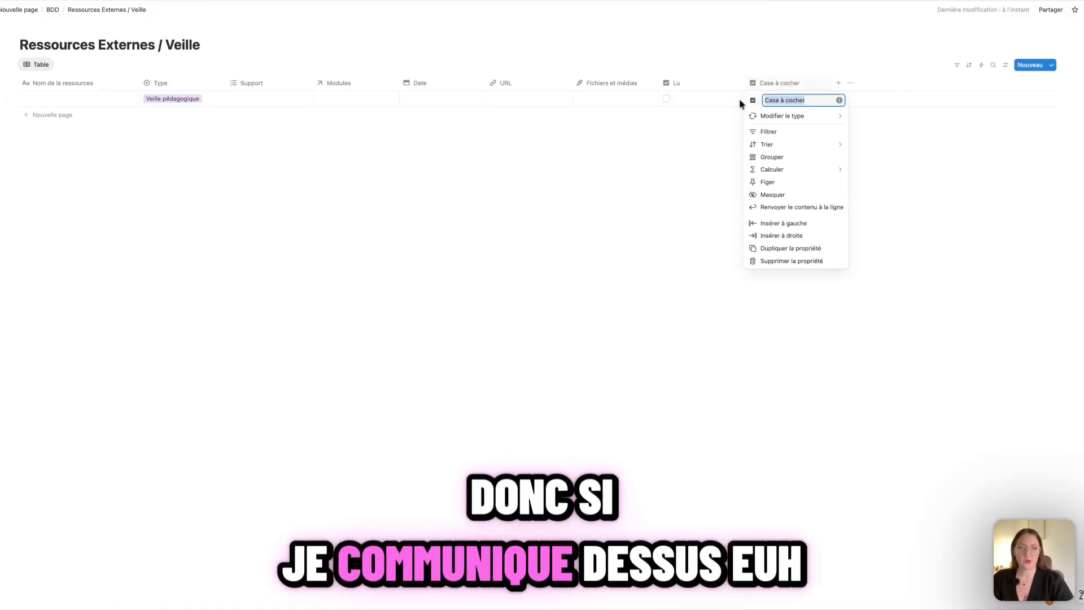
pyautogui.write('Communic')
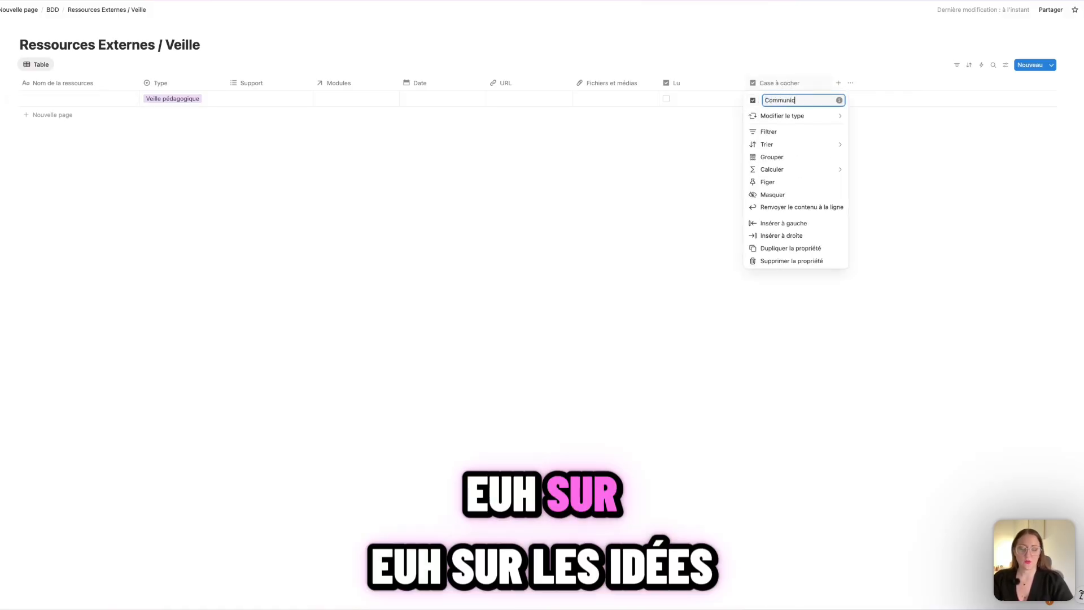
pyautogui.write('ation')
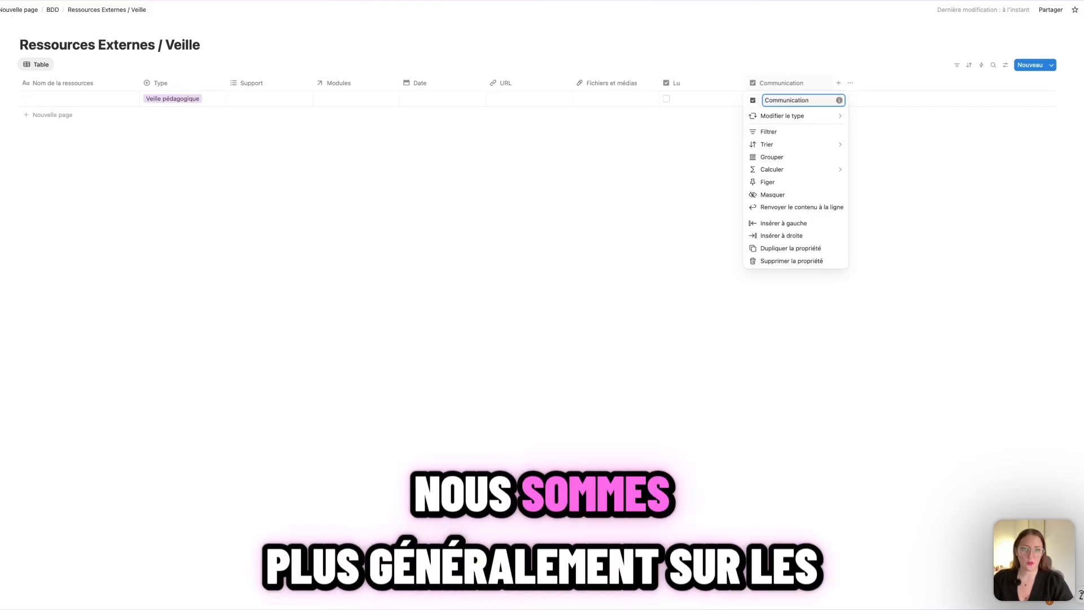
pyautogui.click(571, 237)
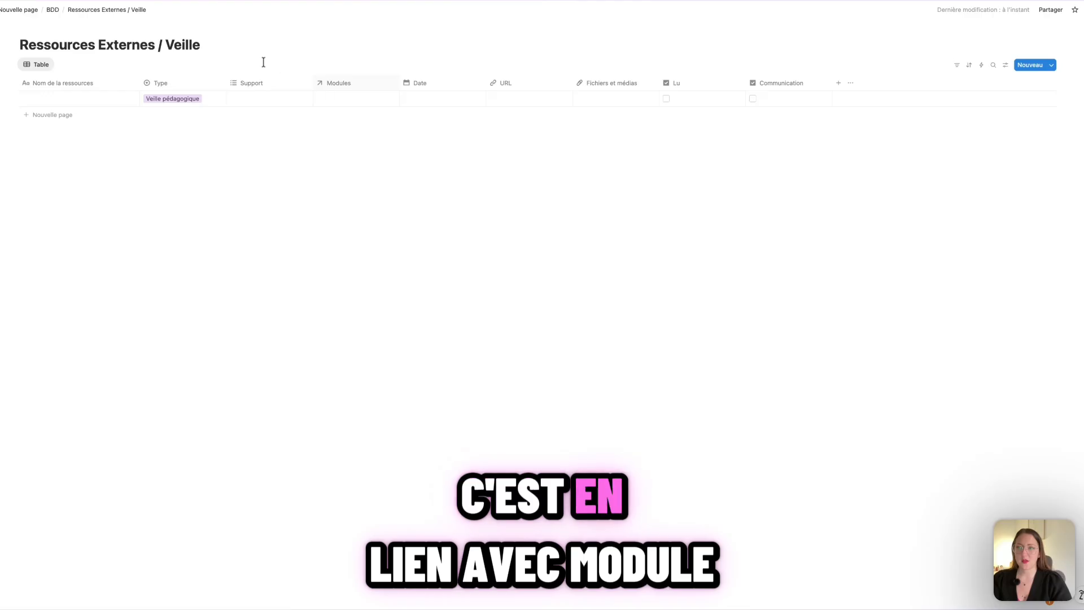
# - Return to the BDD page, create another full-page empty database and name it "Les outils complémentaires"
pyautogui.click(52, 10)
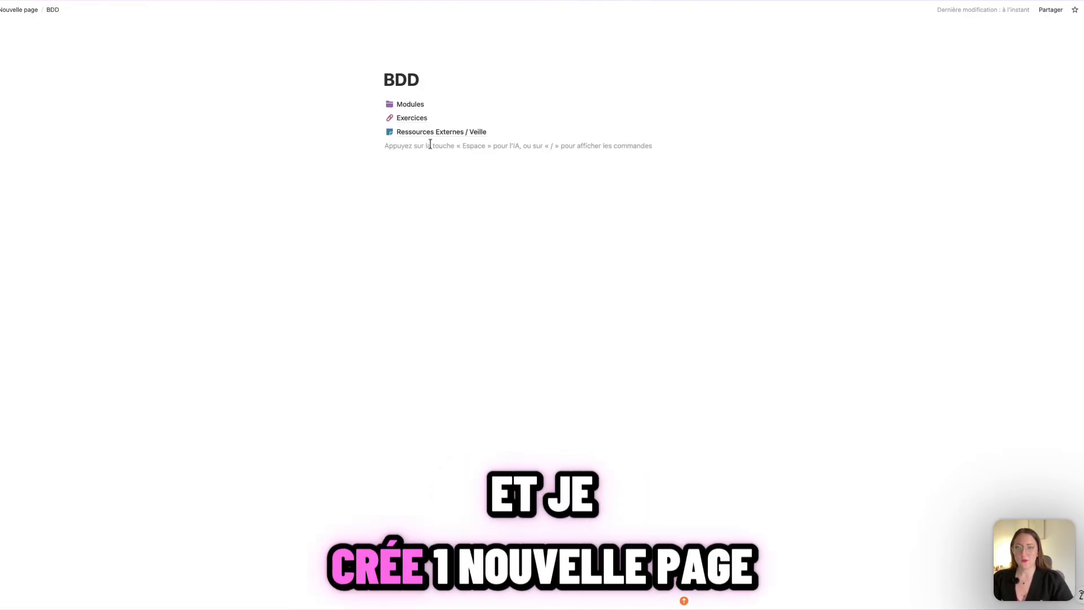
pyautogui.write('/page')
pyautogui.press('Return')
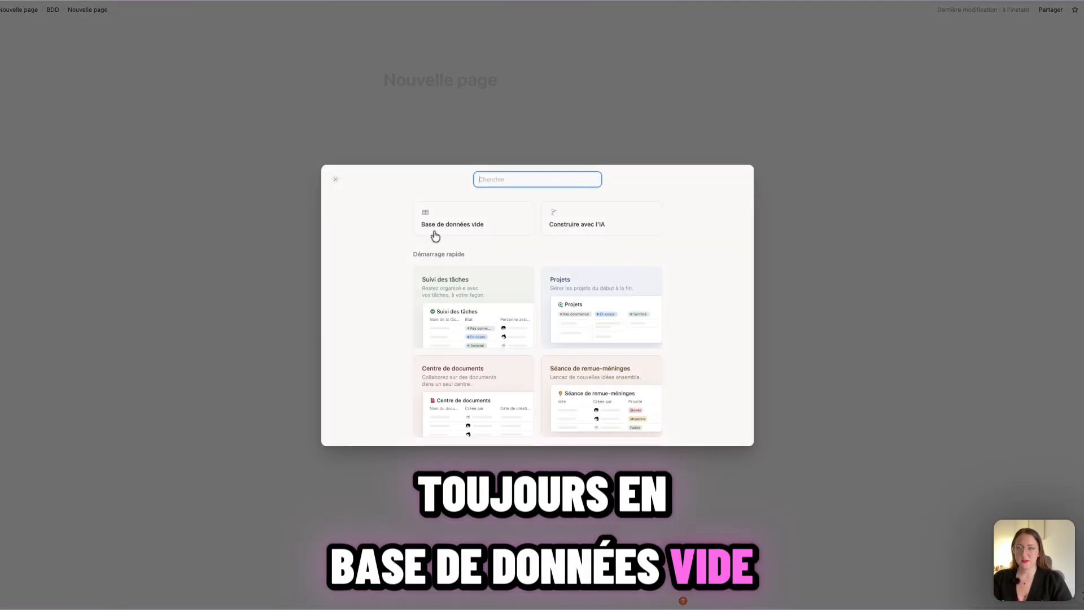
pyautogui.click(433, 235)
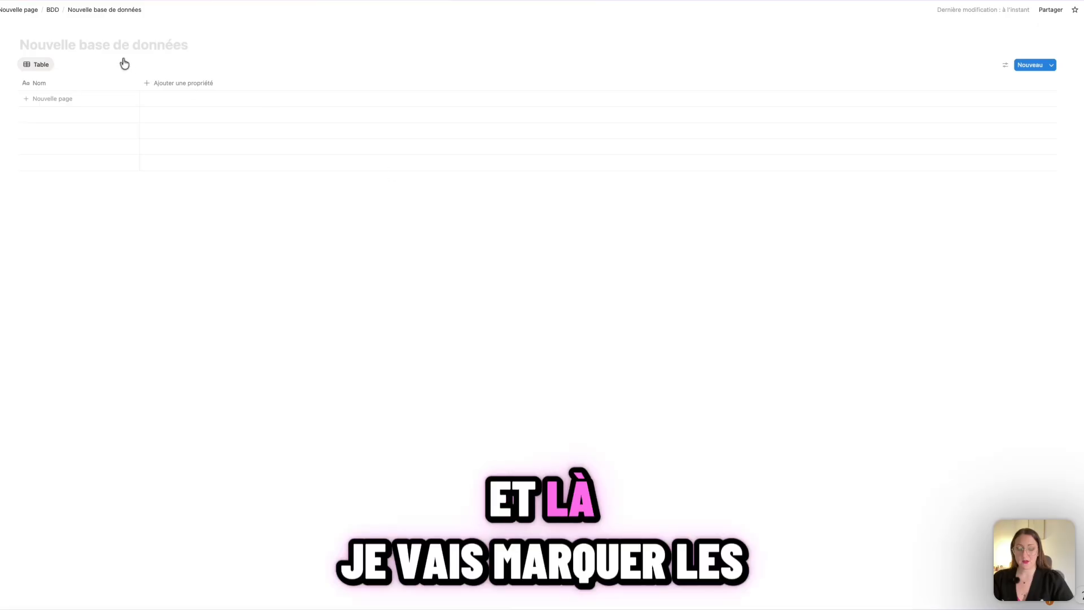
pyautogui.click(103, 48)
pyautogui.write('Les outil')
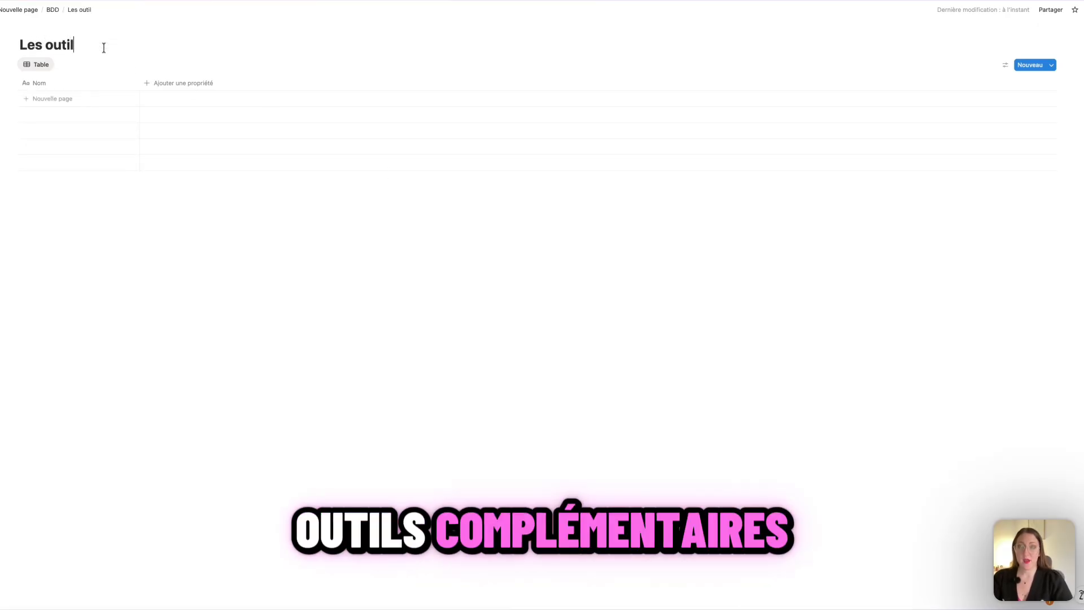
pyautogui.write('s complémentaires')
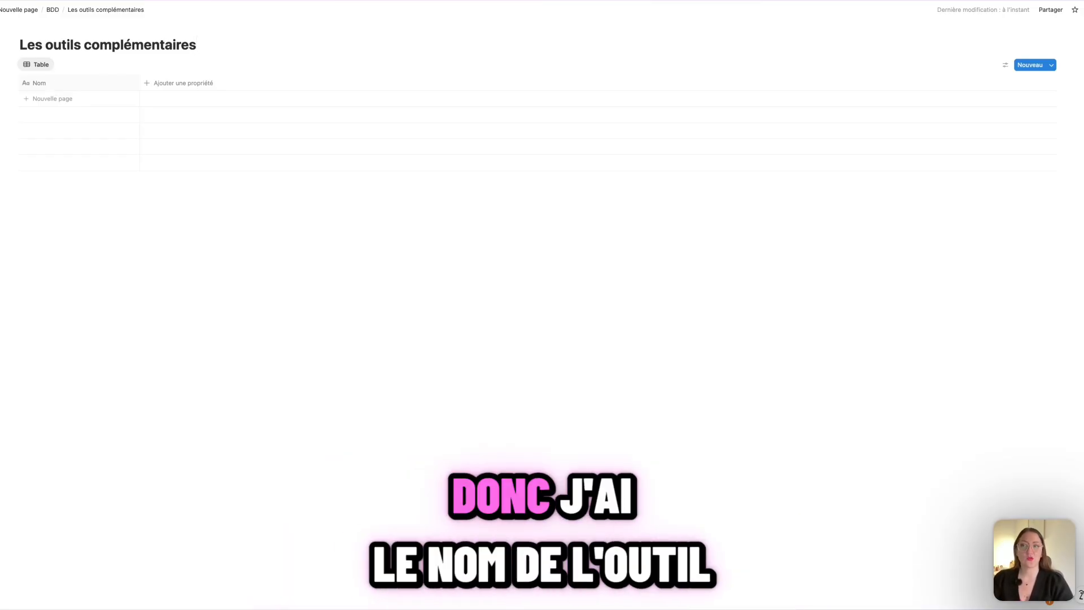
# - Add a date property named "Date de création", a URL property and a "Fichiers et médias" property to the new database
pyautogui.click(151, 88)
pyautogui.click(236, 192)
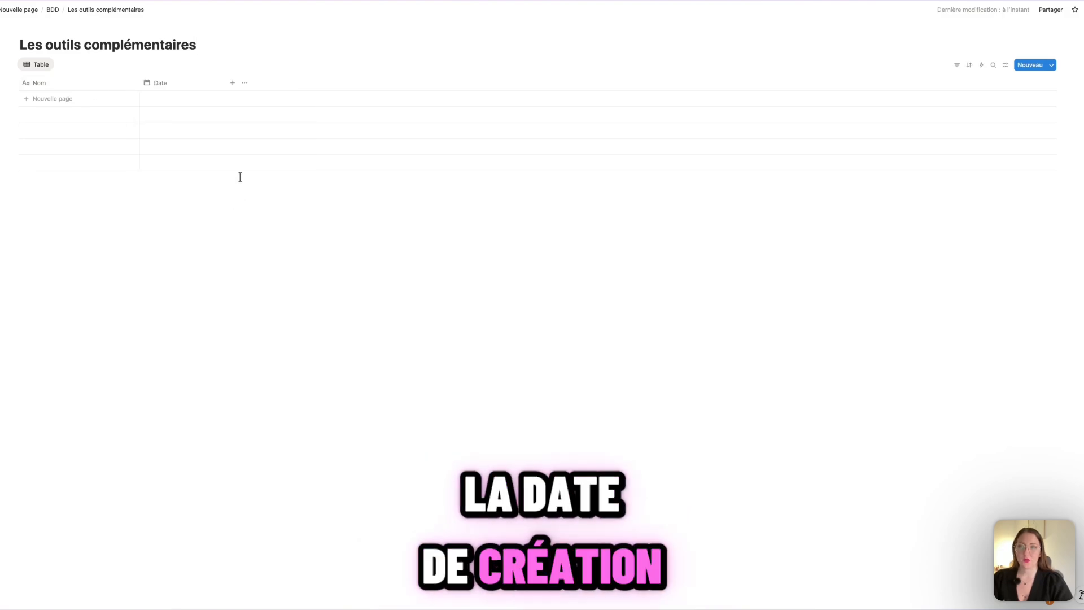
pyautogui.click(230, 83)
pyautogui.click(329, 223)
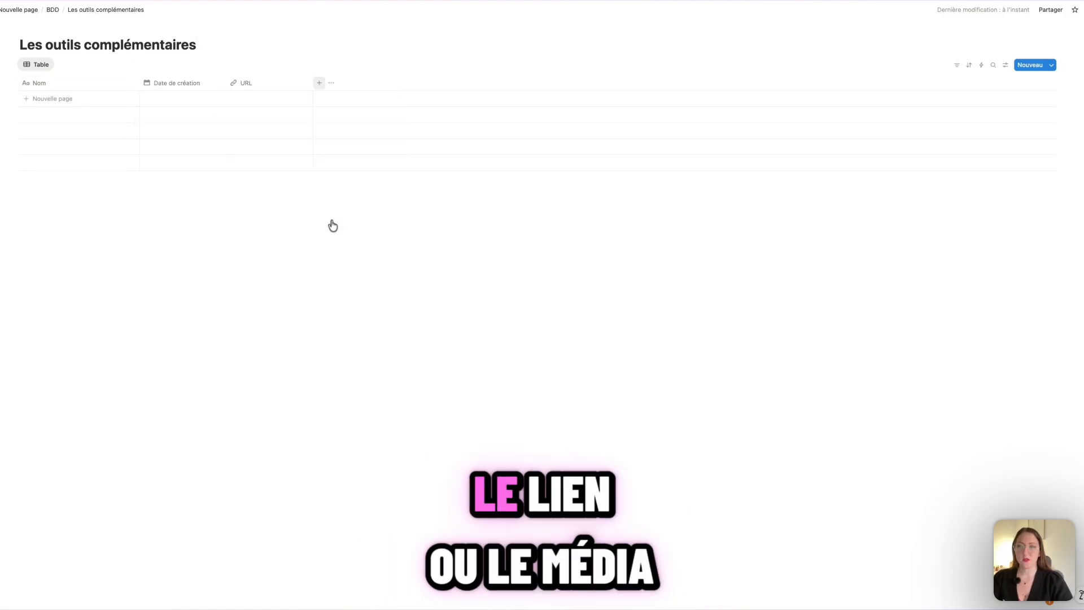
pyautogui.click(320, 84)
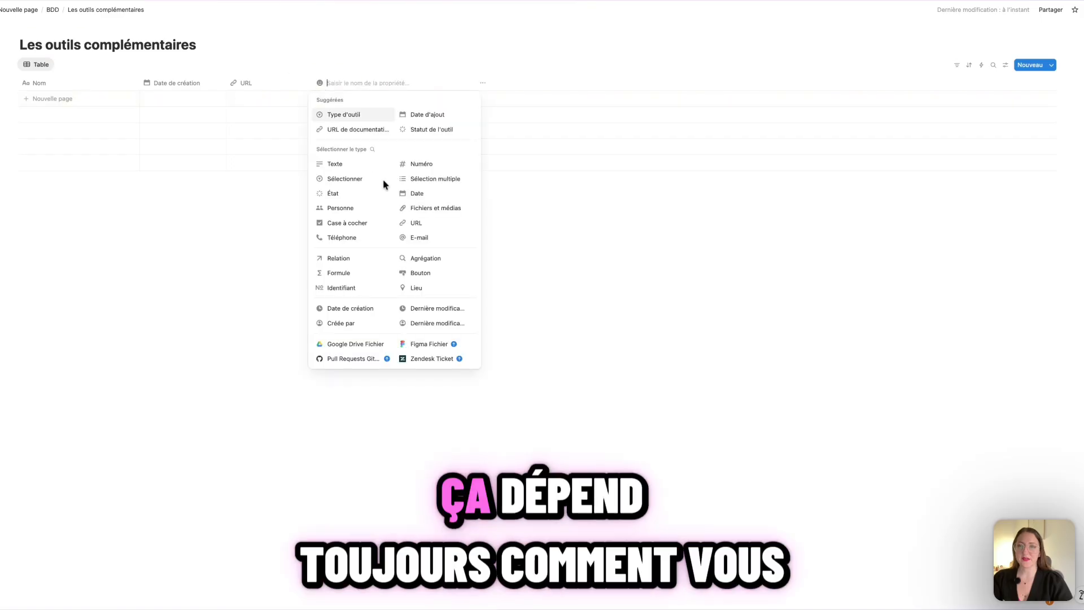
pyautogui.click(411, 210)
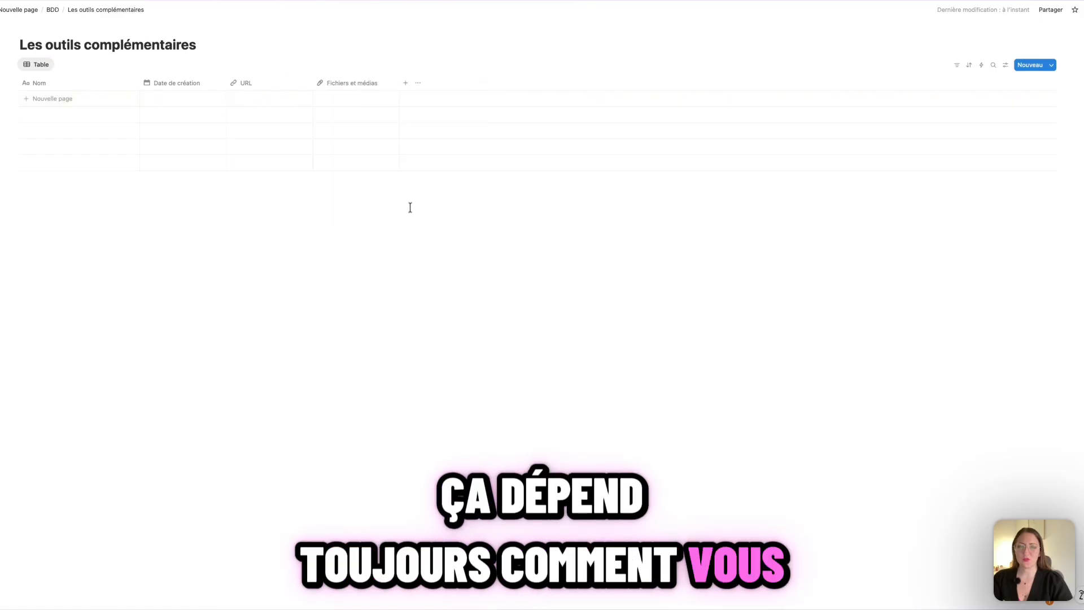
# - Add a relation to the BDD page's Modules database, and give Les outils complémentaires a green circled-plus icon
pyautogui.click(406, 83)
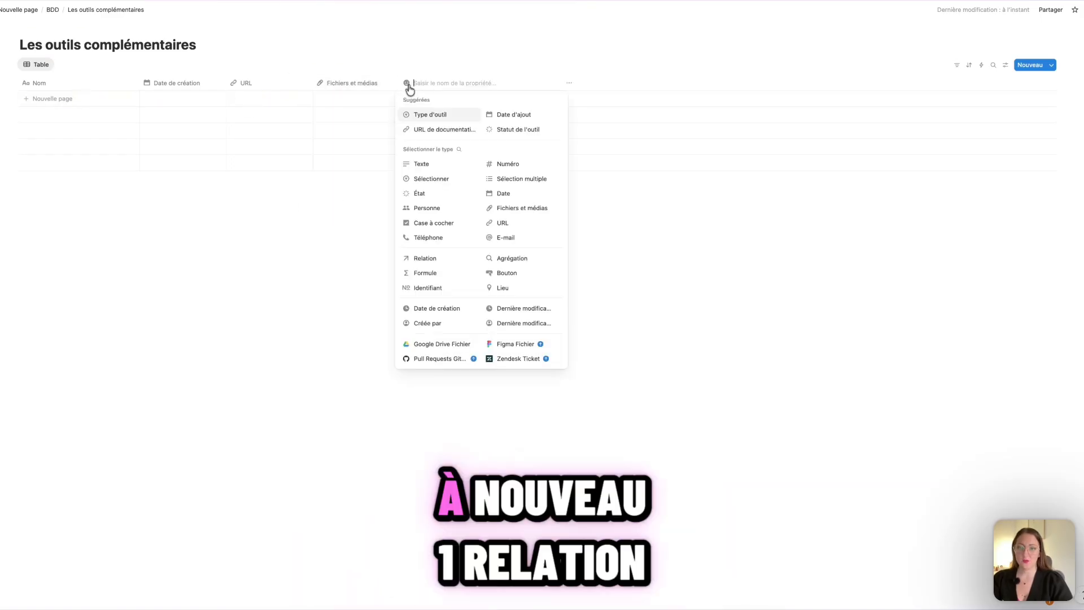
pyautogui.click(436, 263)
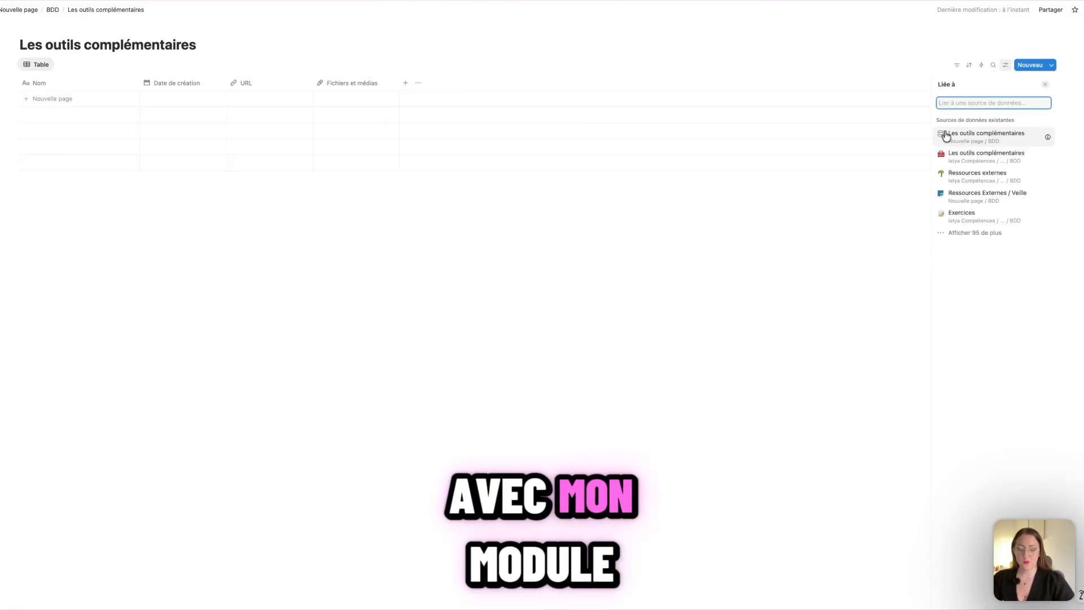
pyautogui.write('module')
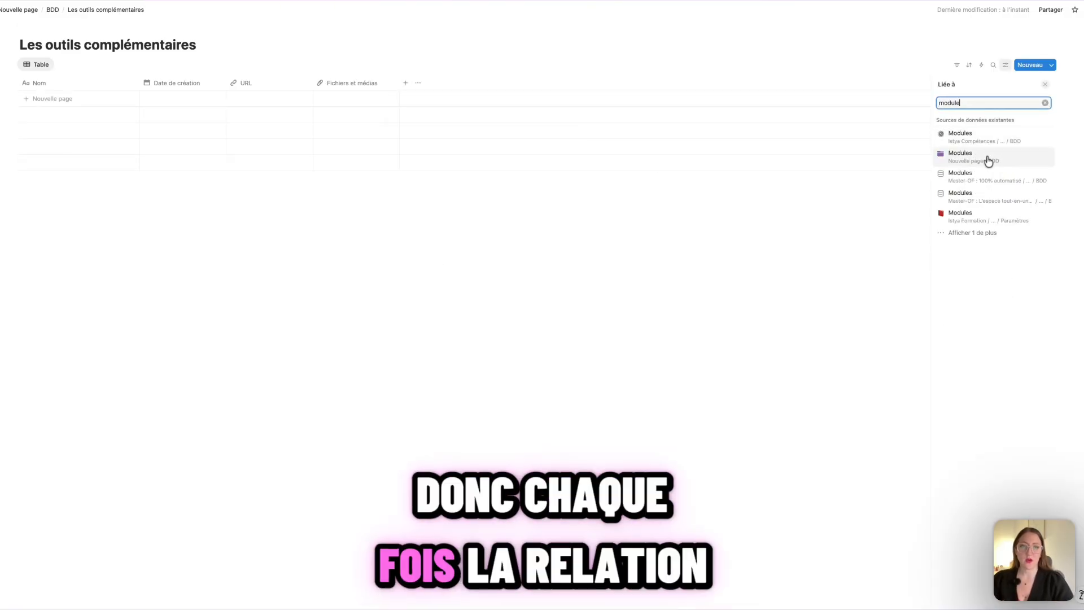
pyautogui.click(991, 160)
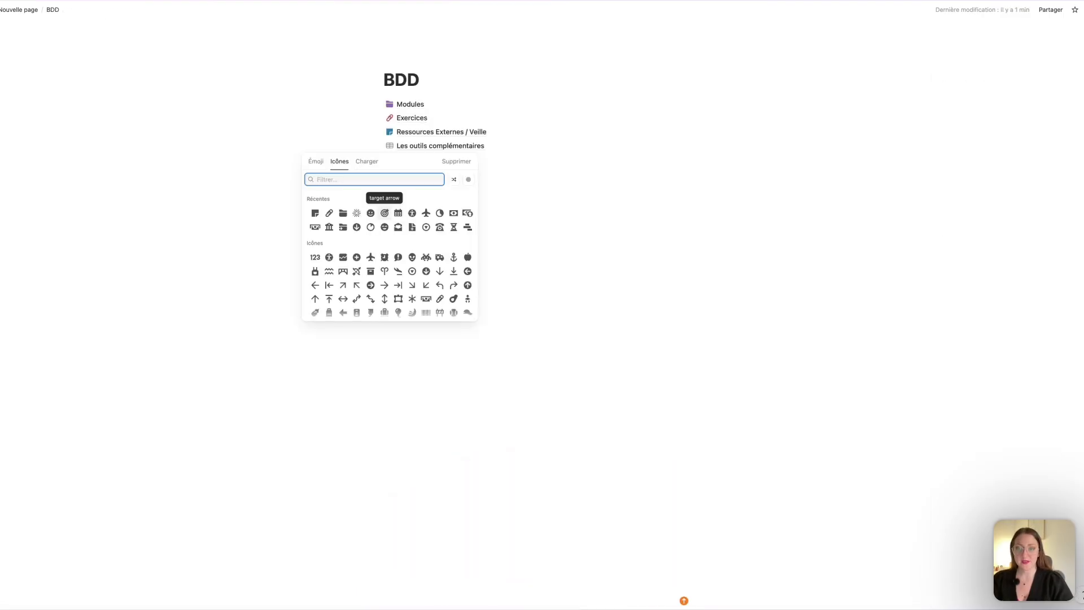
pyautogui.click(358, 256)
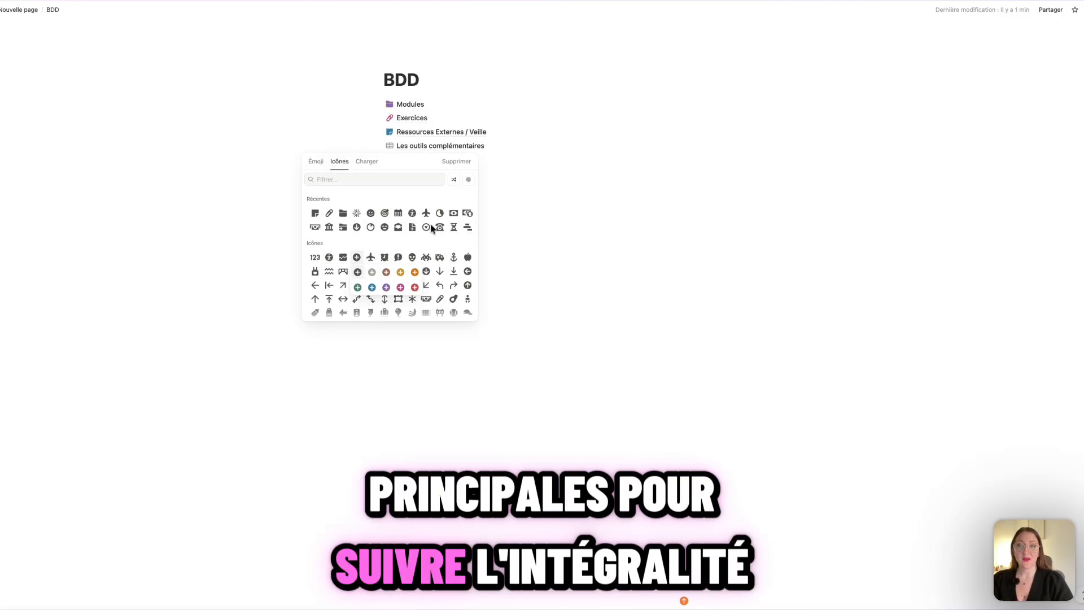
pyautogui.click(358, 287)
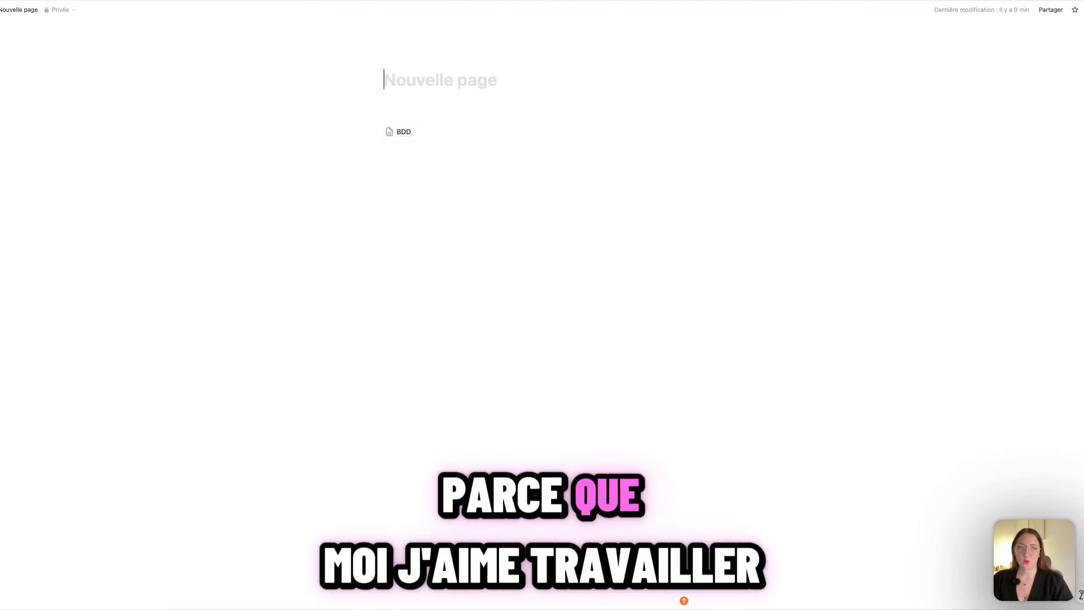
# - Set the parent page to full width and title it "Contenu de formation"
pyautogui.click(1081, 12)
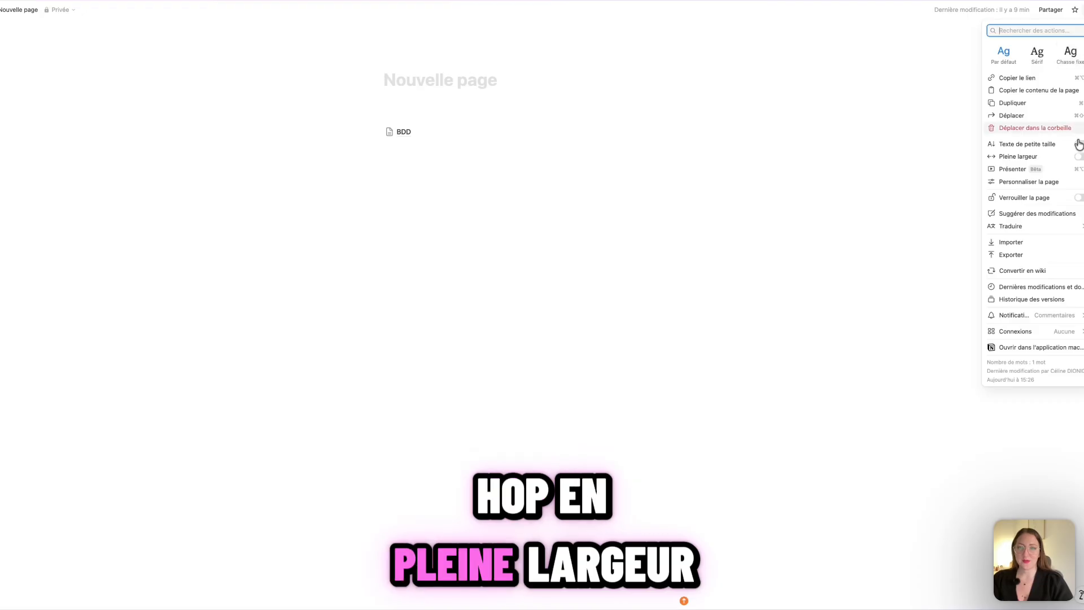
pyautogui.click(1079, 157)
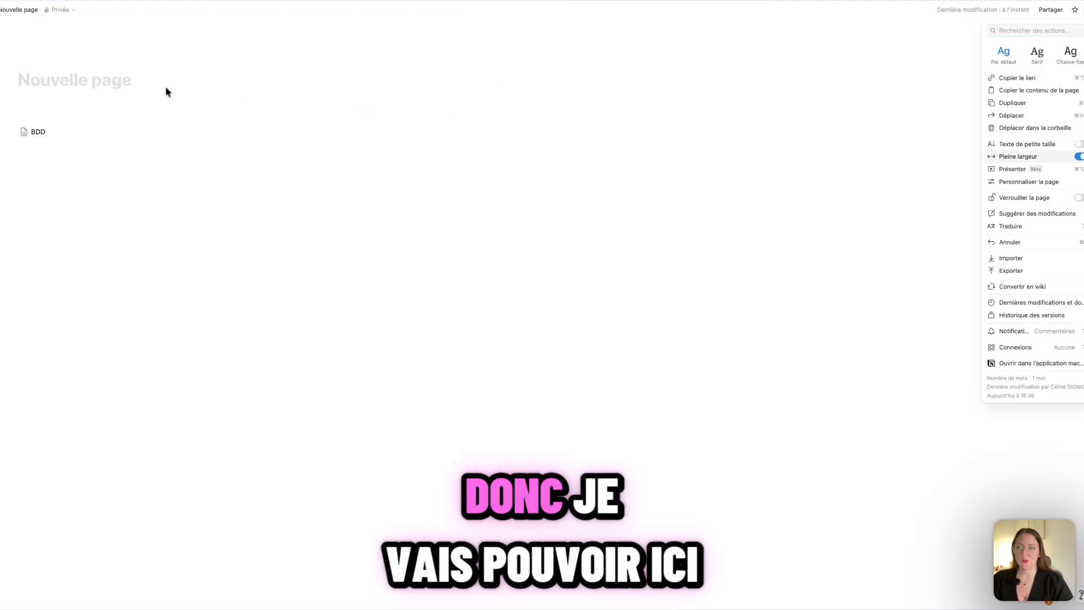
pyautogui.click(107, 86)
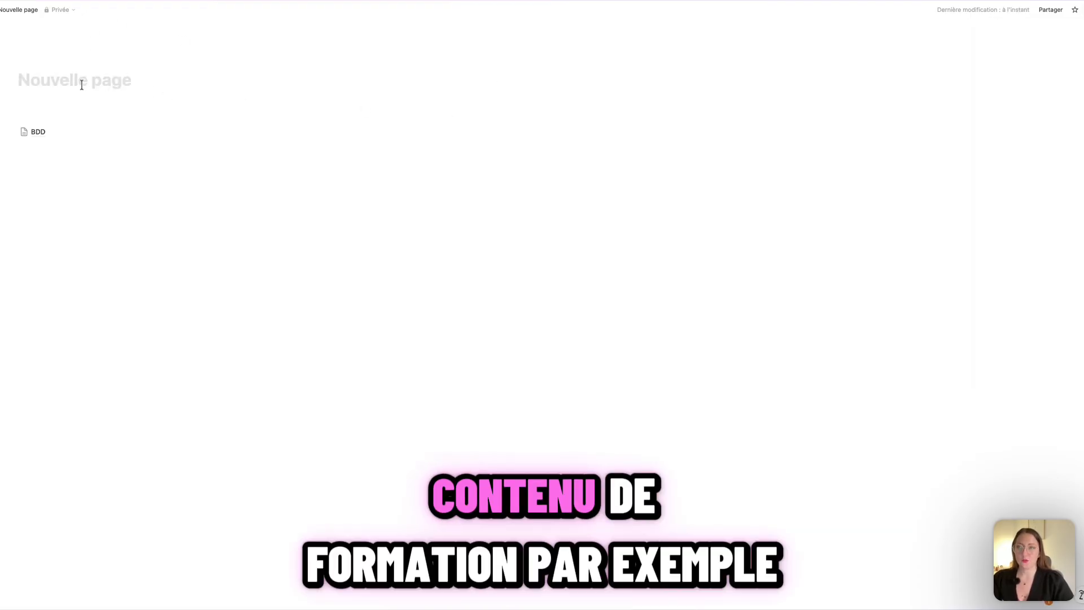
pyautogui.write('Contenu de formation')
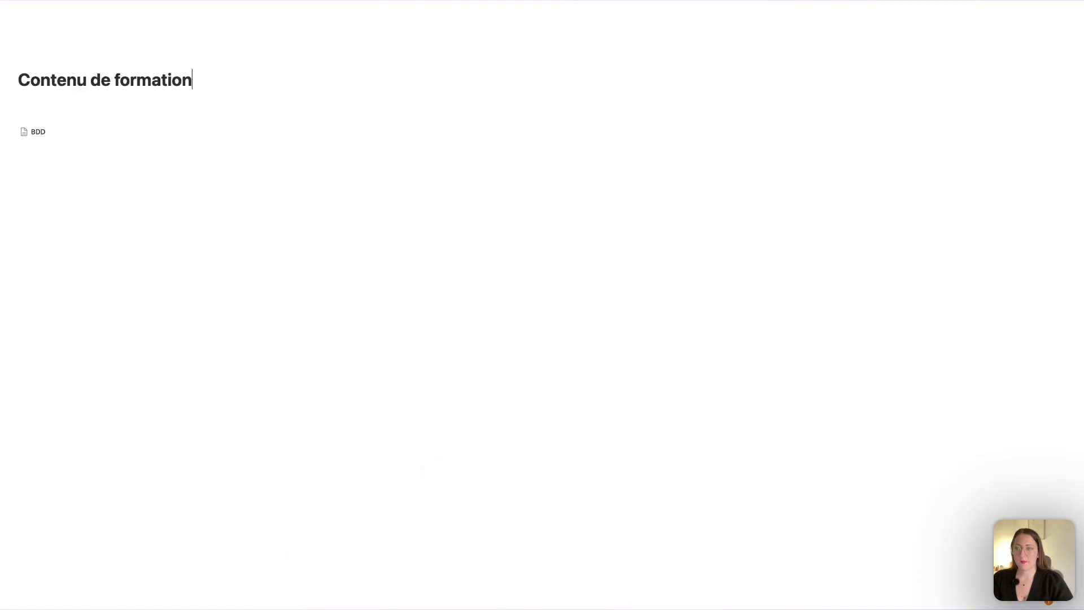
pyautogui.press('Return')
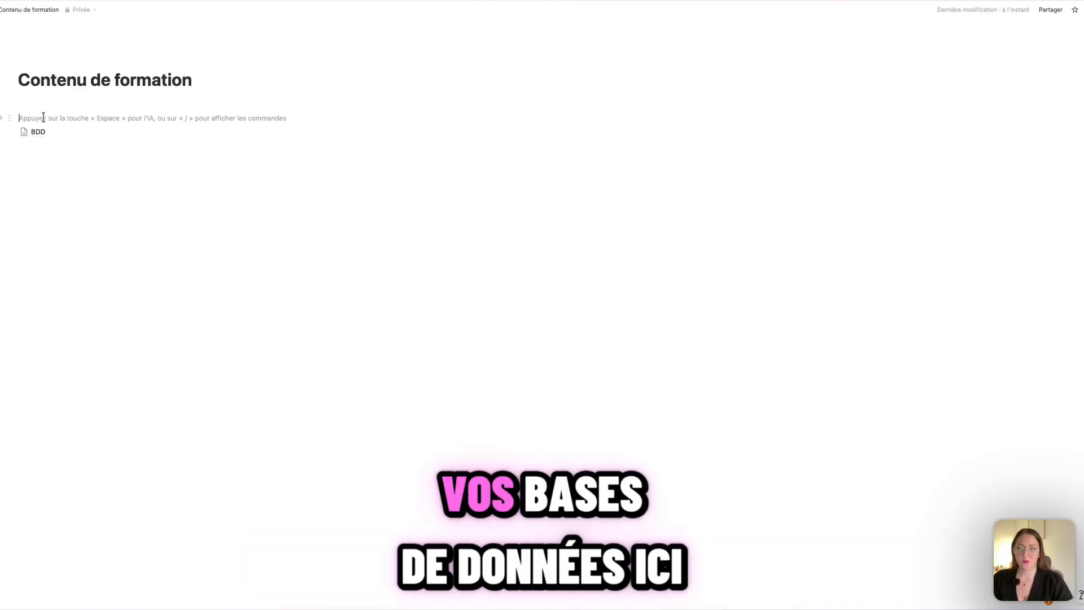
# - Leave blank lines below the title and add an "Encadré" callout reading "NE PAS SUPPRIMER" with a siren emoji, holding the BDD page
pyautogui.press('Return')
pyautogui.press('Return')
pyautogui.press('Return')
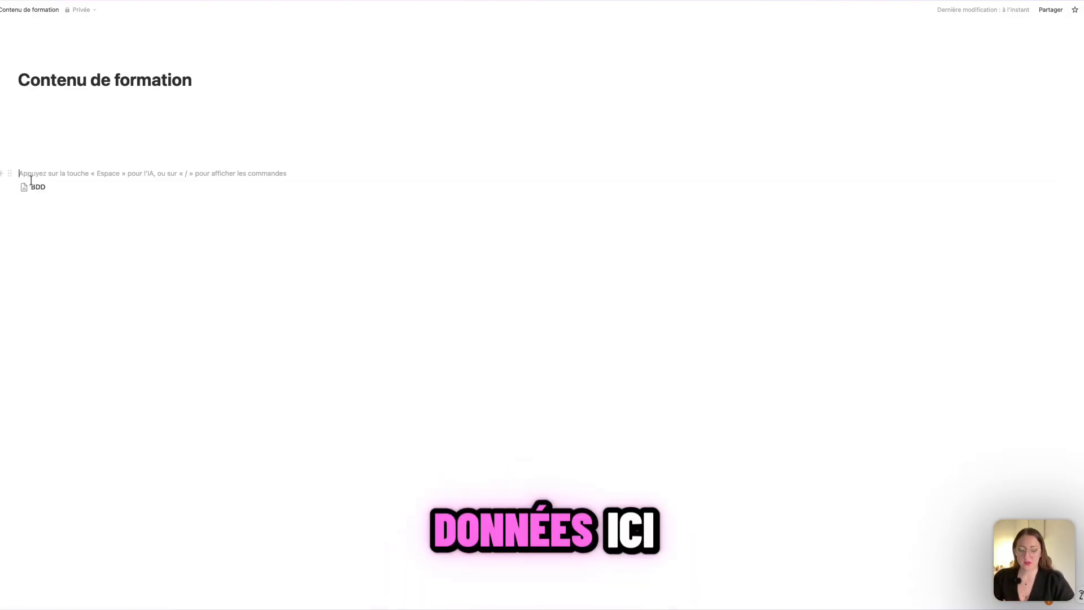
pyautogui.write('/encad')
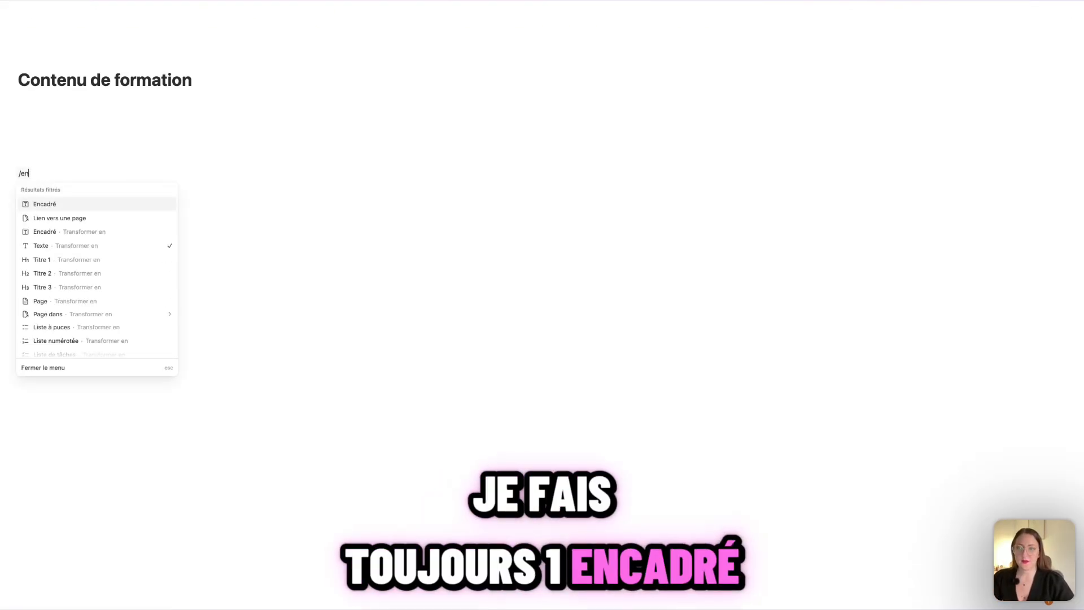
pyautogui.click(39, 210)
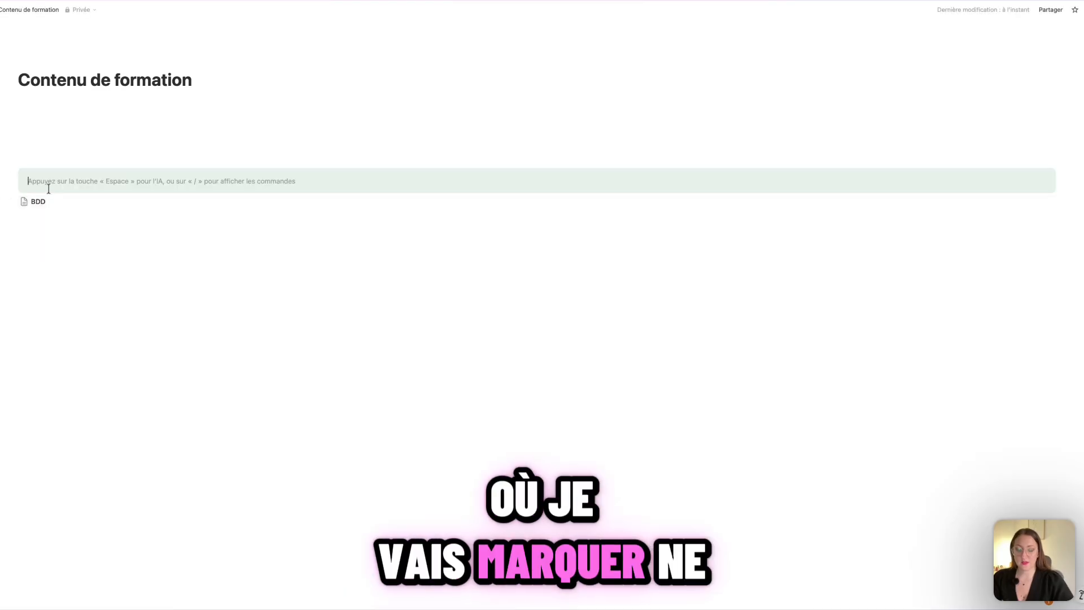
pyautogui.write('NE PAS SUPPRIMER')
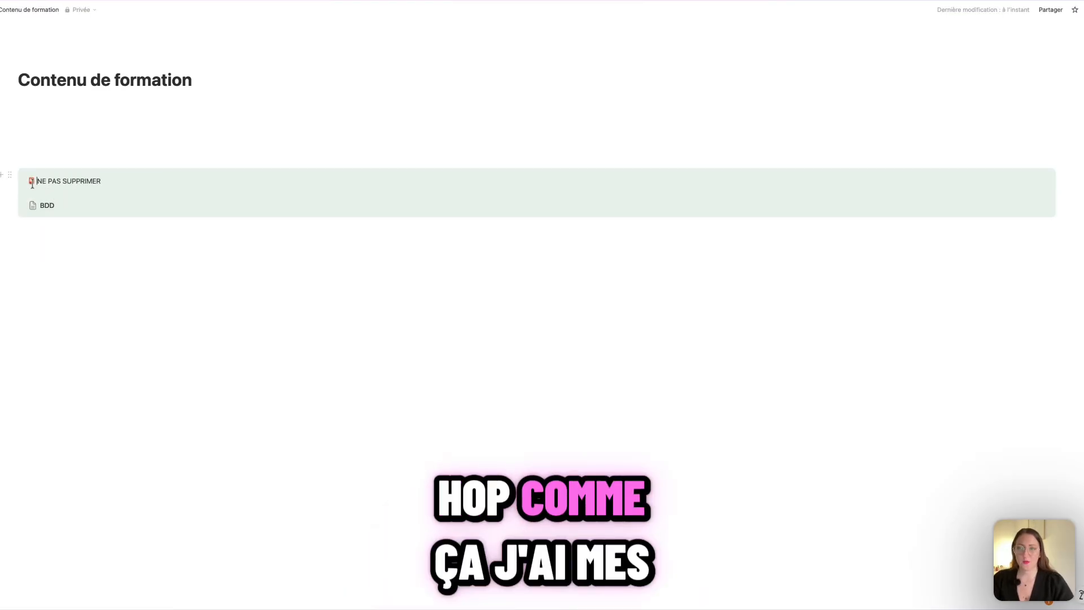
# - Add more blank lines above the callout and insert a two-column layout directly below the page title
pyautogui.click(54, 105)
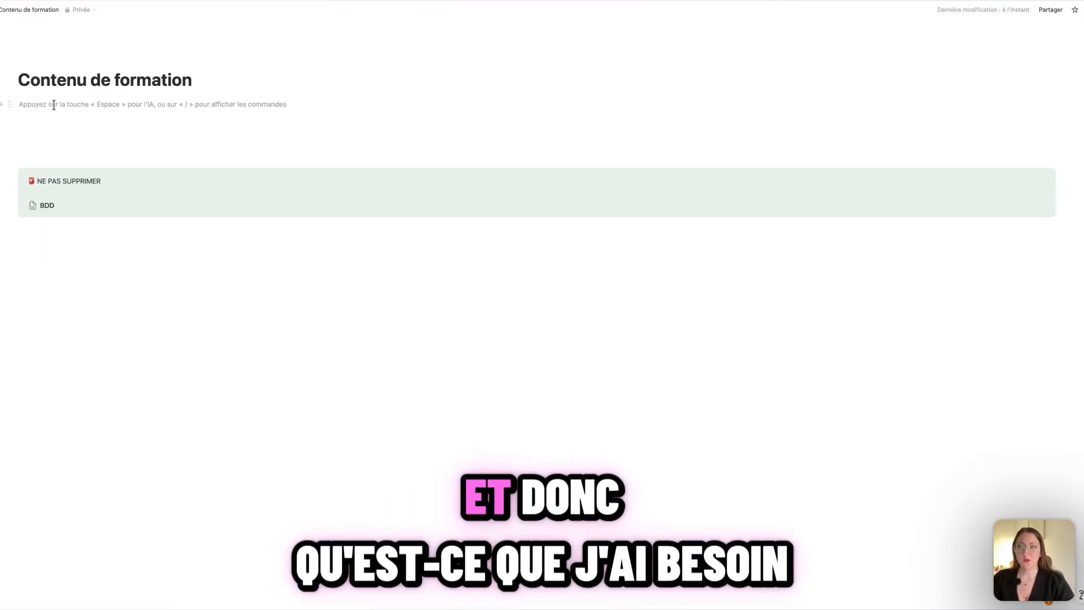
pyautogui.press('Return')
pyautogui.press('Return')
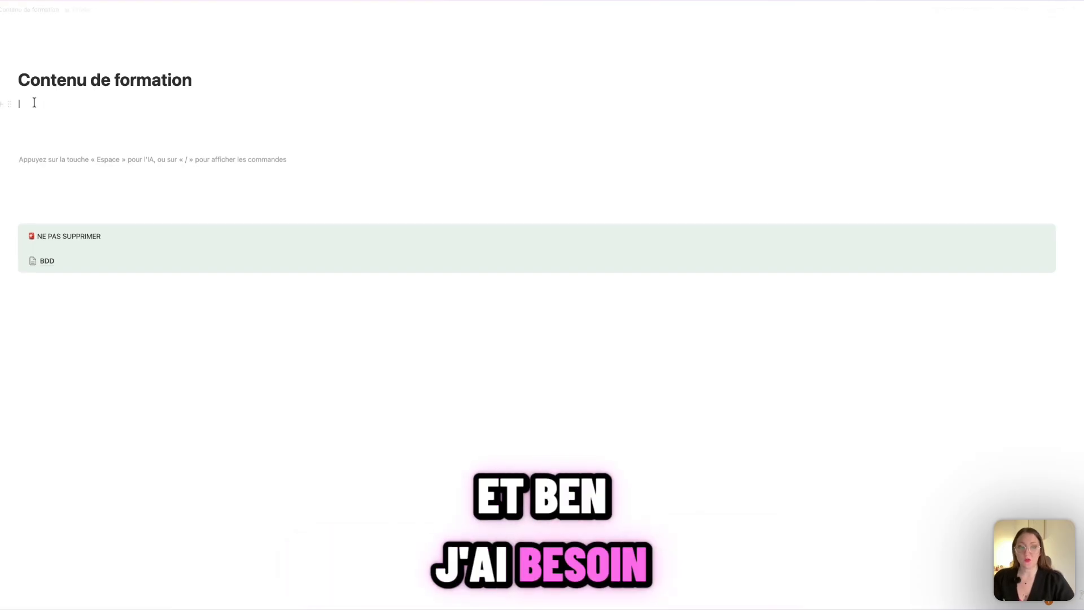
pyautogui.click(34, 103)
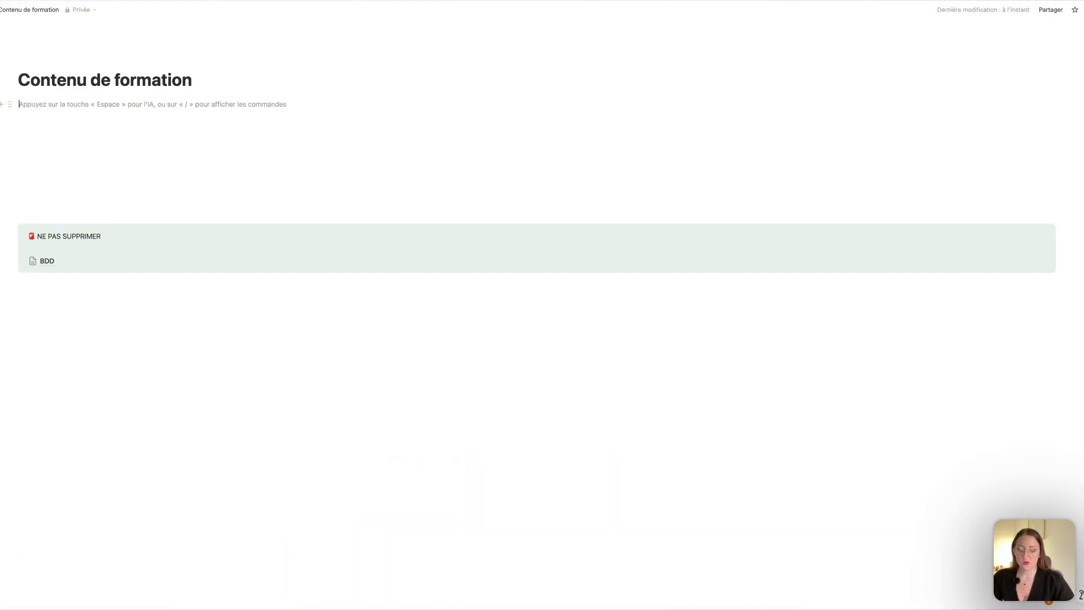
pyautogui.write('/2')
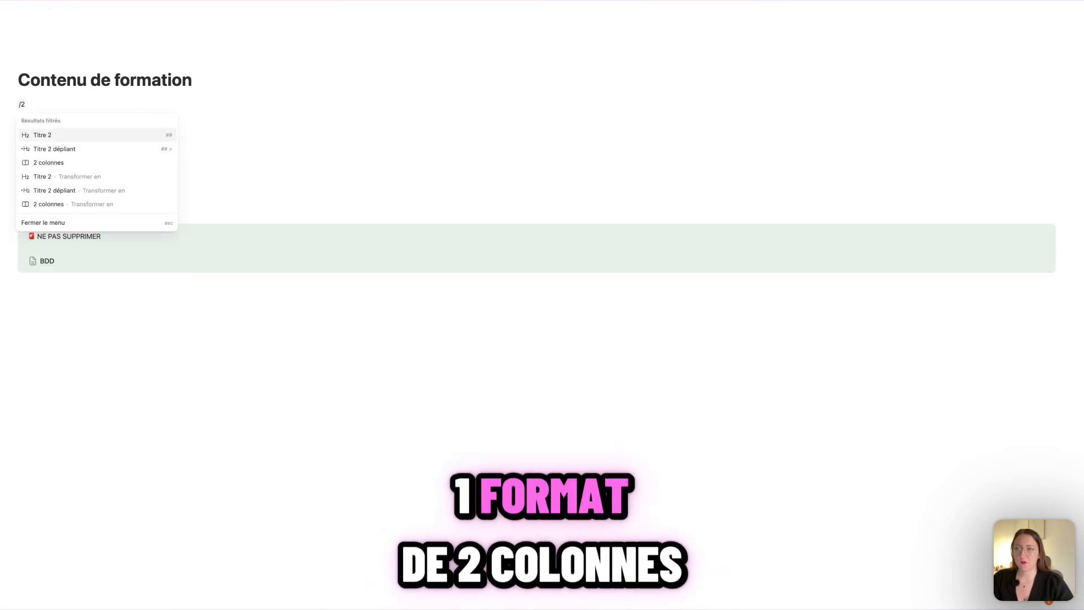
pyautogui.click(56, 162)
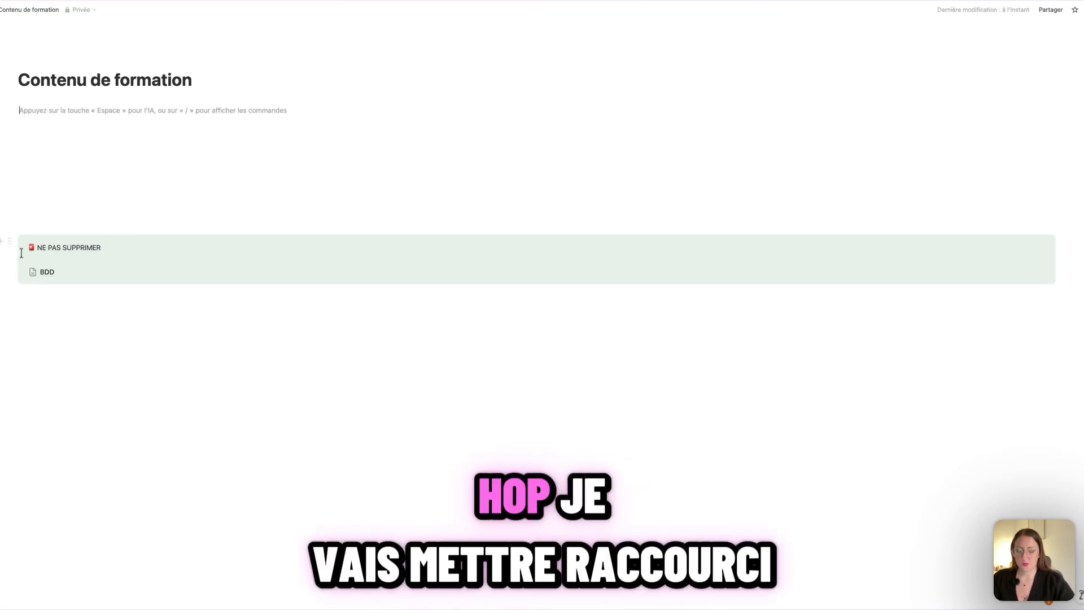
# - Create a purple Raccourcis block in the first column with links to Modules, Exercices, Ressources Externes / Veille and Les outils complémentaires
pyautogui.write('R')
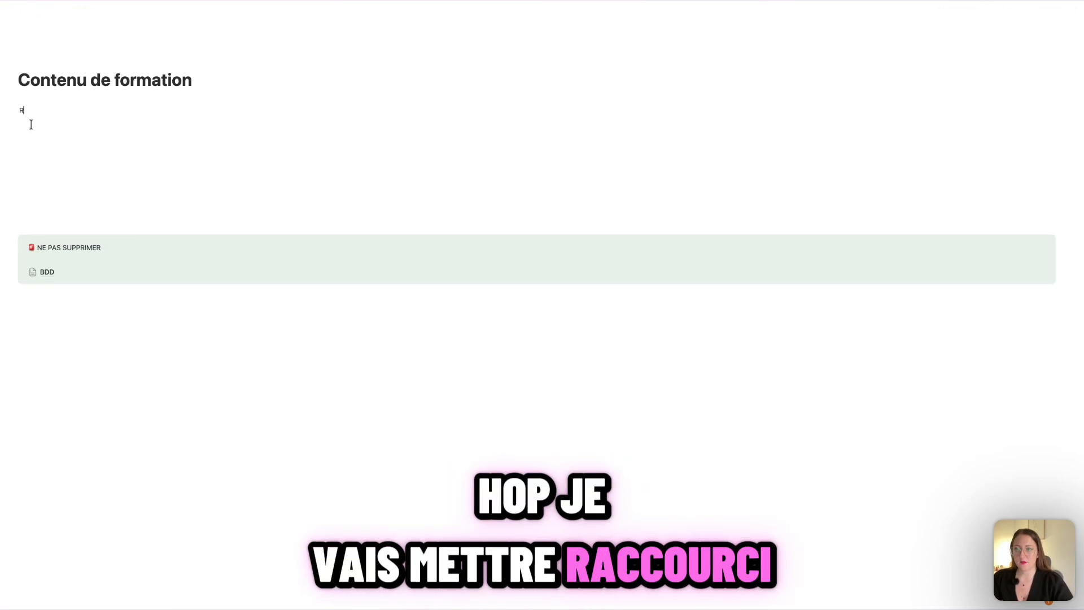
pyautogui.write('accourcis')
pyautogui.press('Return')
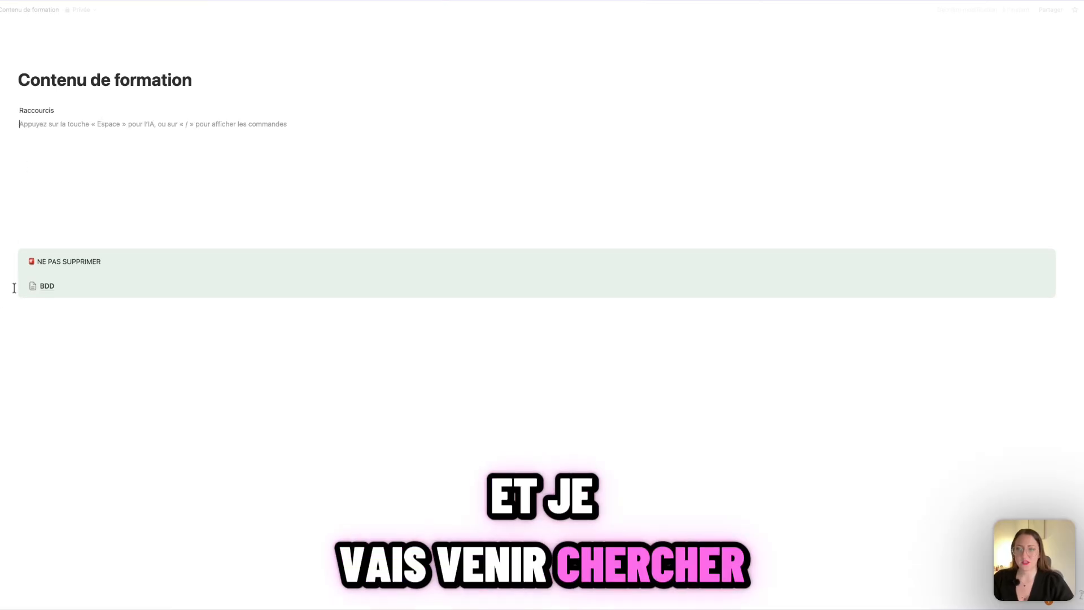
pyautogui.click(47, 287)
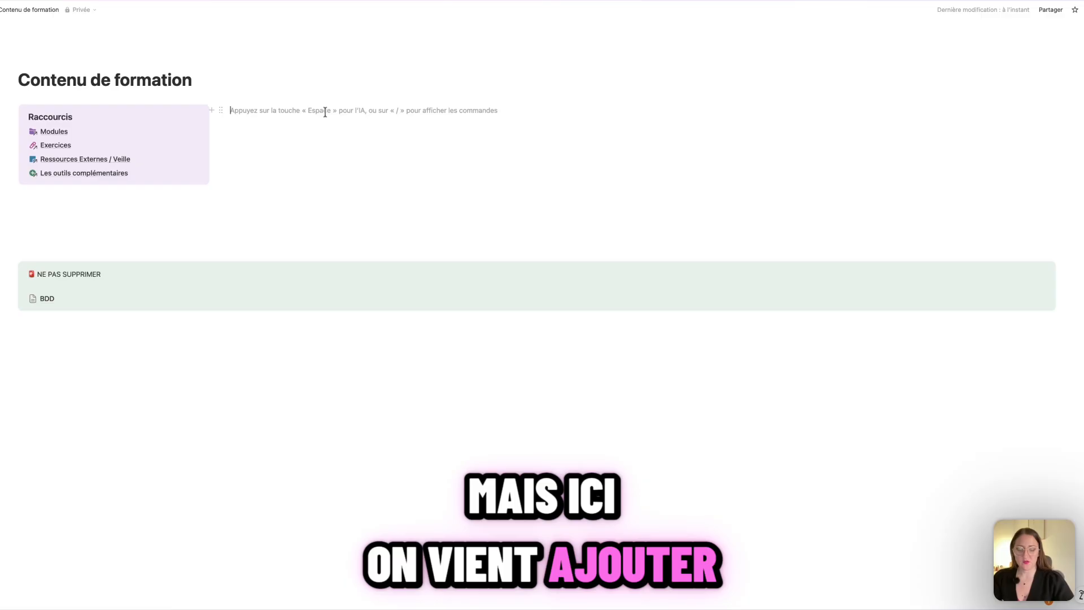
# - Write "Contenu" in the second column and place a linked Modules database view with its title hidden below it
pyautogui.write('Contenu')
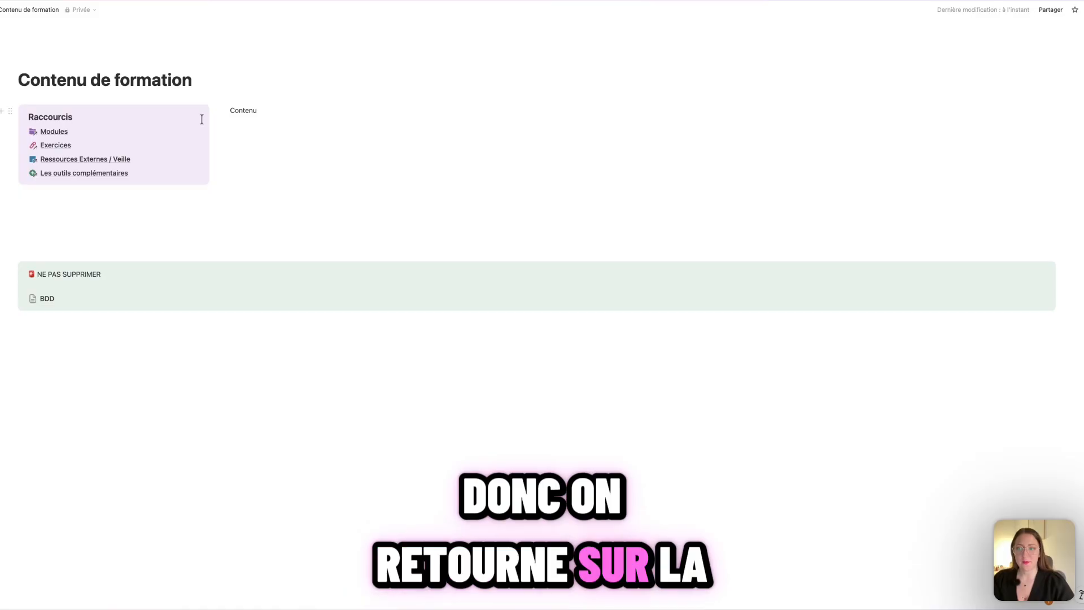
pyautogui.press('Return')
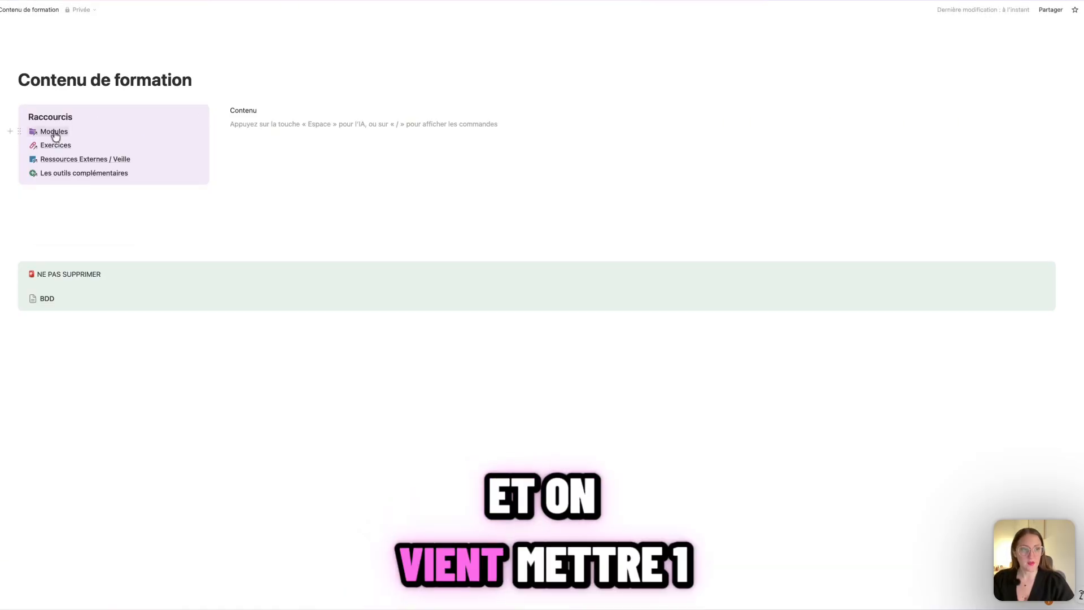
pyautogui.moveTo(55, 135)
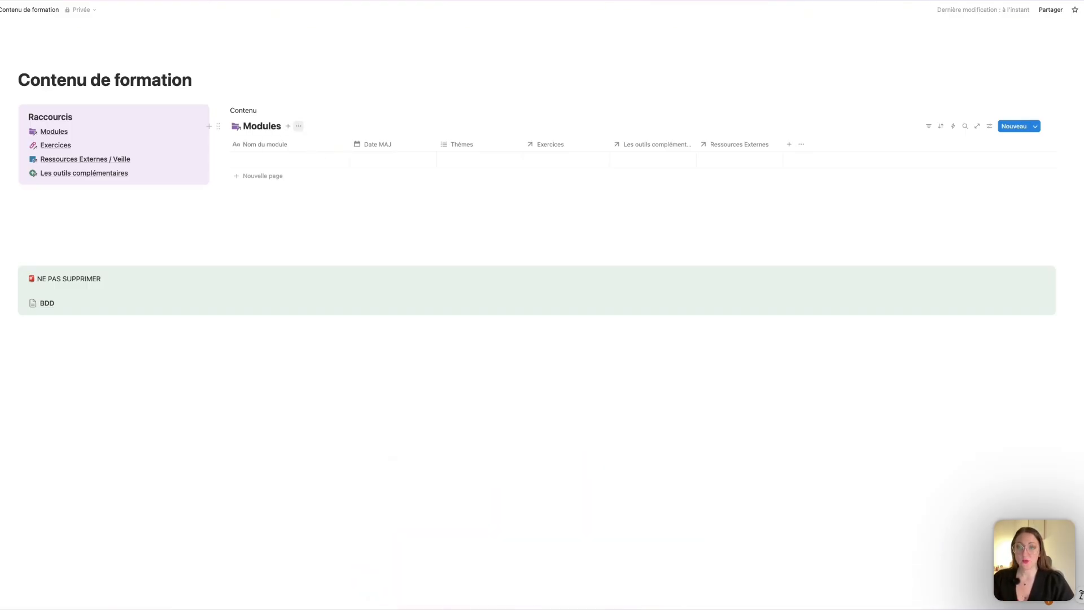
pyautogui.click(298, 126)
pyautogui.click(349, 224)
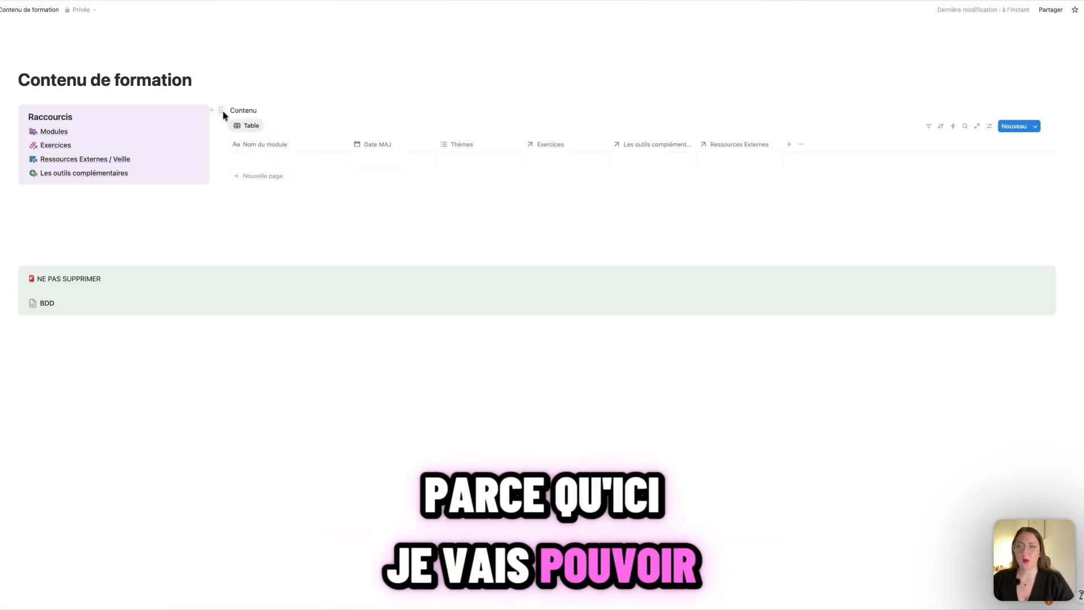
# - Give the Contenu line a blue background and turn it into a Titre 1 heading
pyautogui.click(222, 110)
pyautogui.moveTo(181, 72)
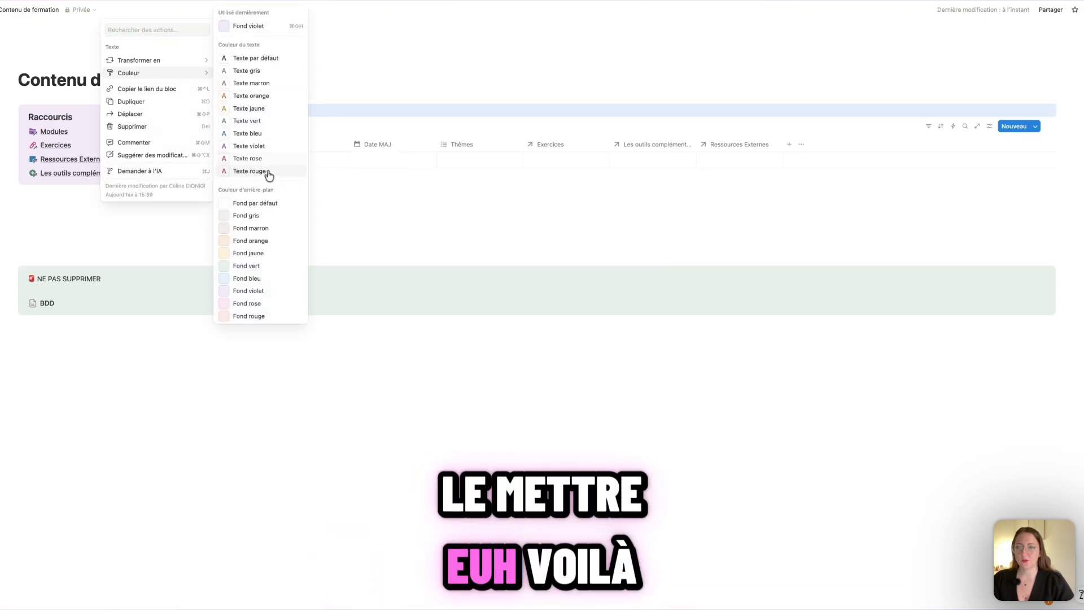
pyautogui.click(263, 279)
pyautogui.click(221, 110)
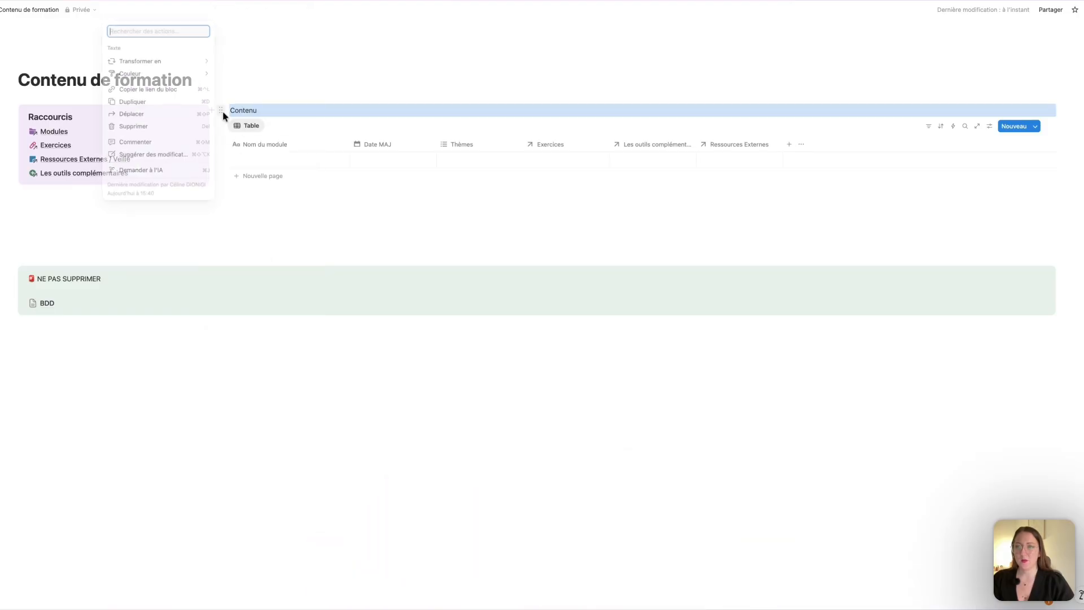
pyautogui.moveTo(167, 60)
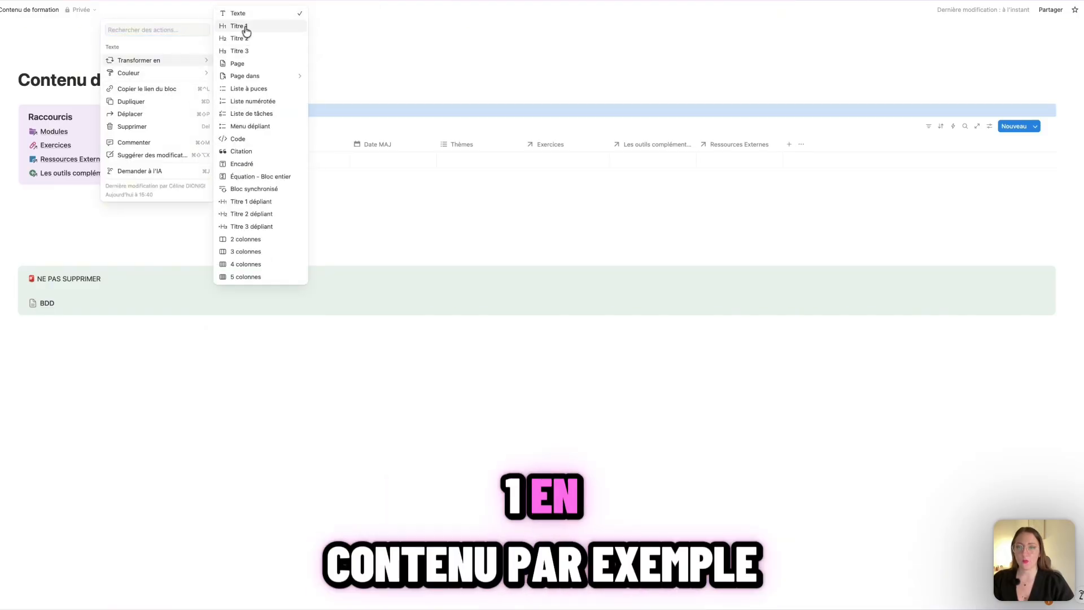
pyautogui.click(245, 27)
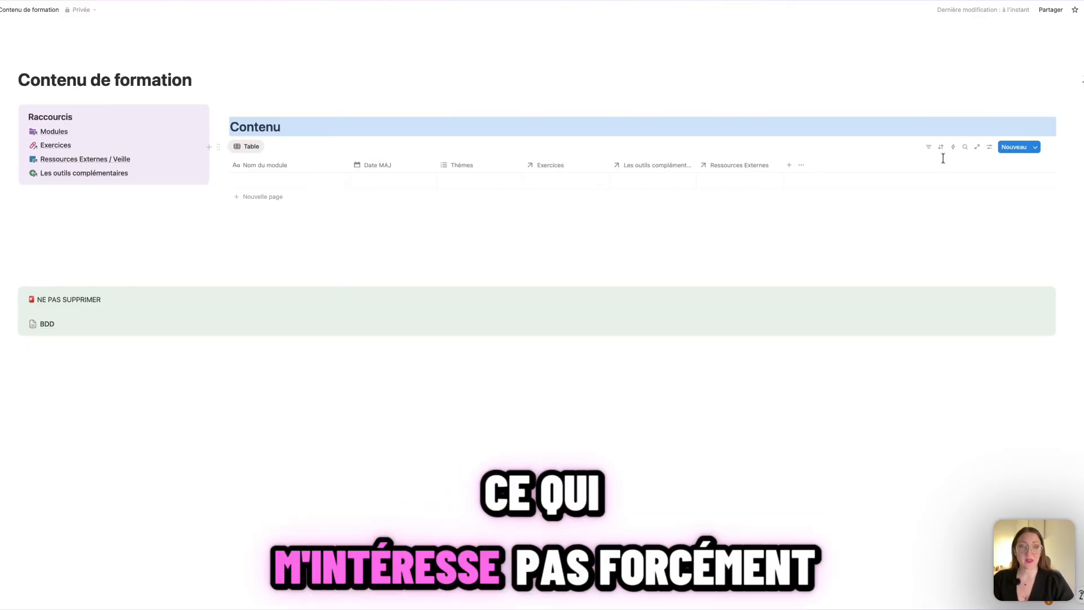
# - Switch the Modules view under Contenu to a Galerie layout with card preview set to Aucun and card size Moyenne
pyautogui.click(990, 149)
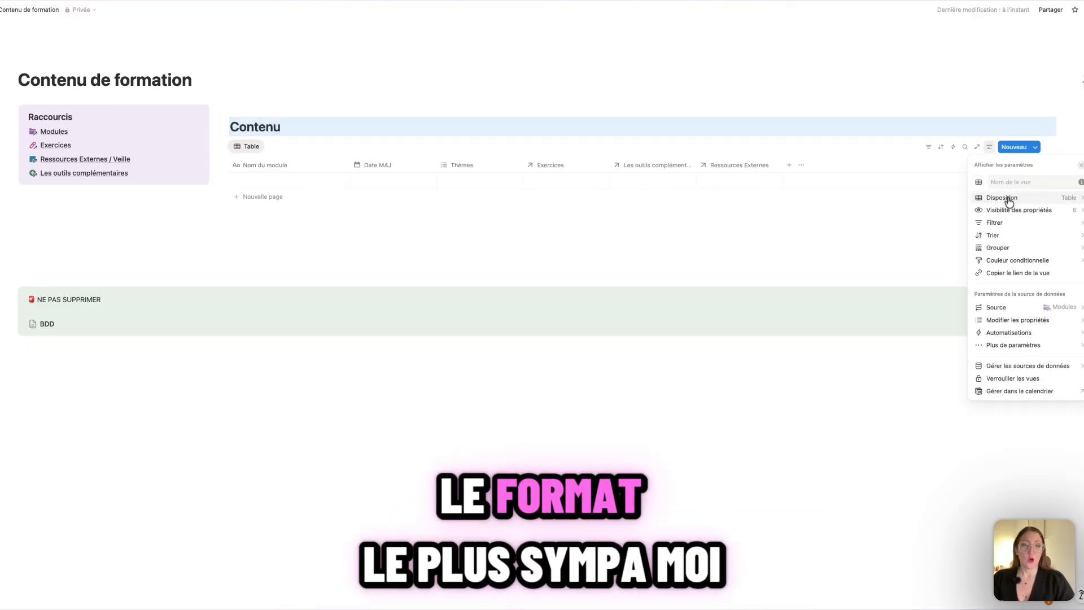
pyautogui.click(1009, 200)
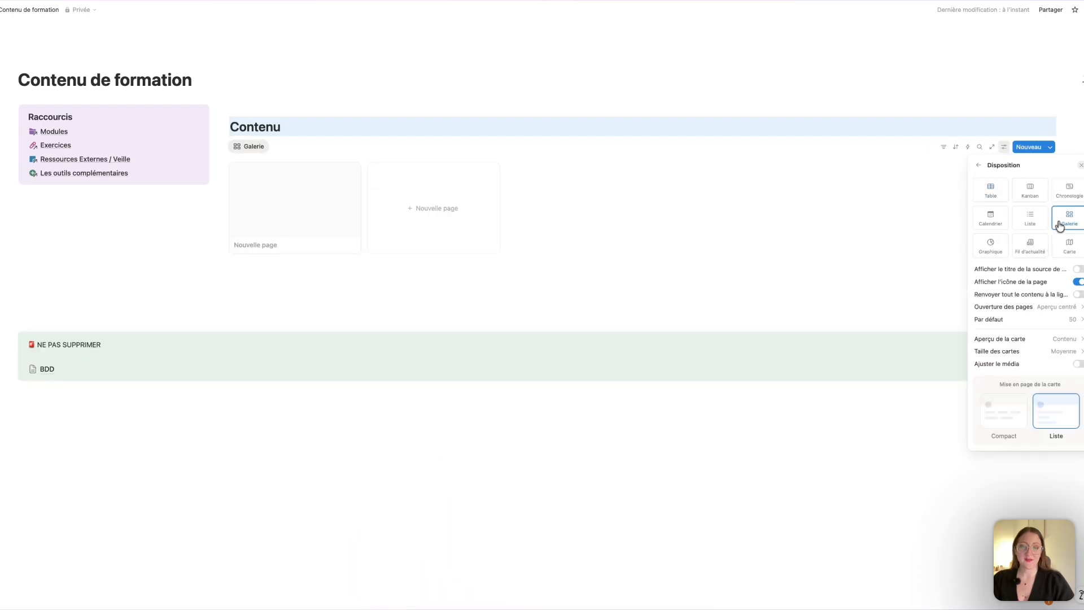
pyautogui.click(1060, 224)
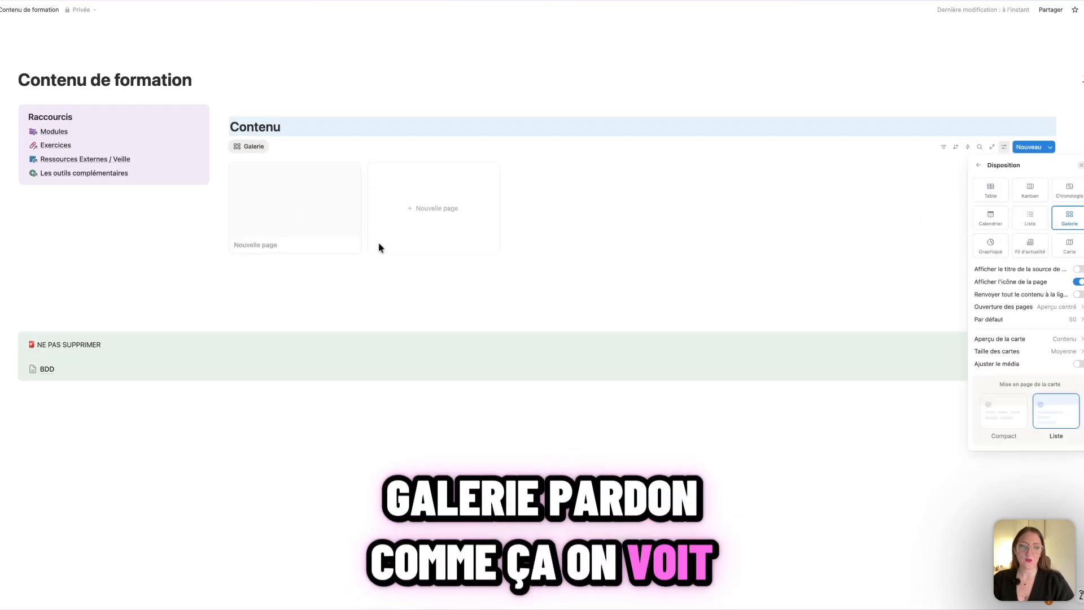
pyautogui.click(1061, 341)
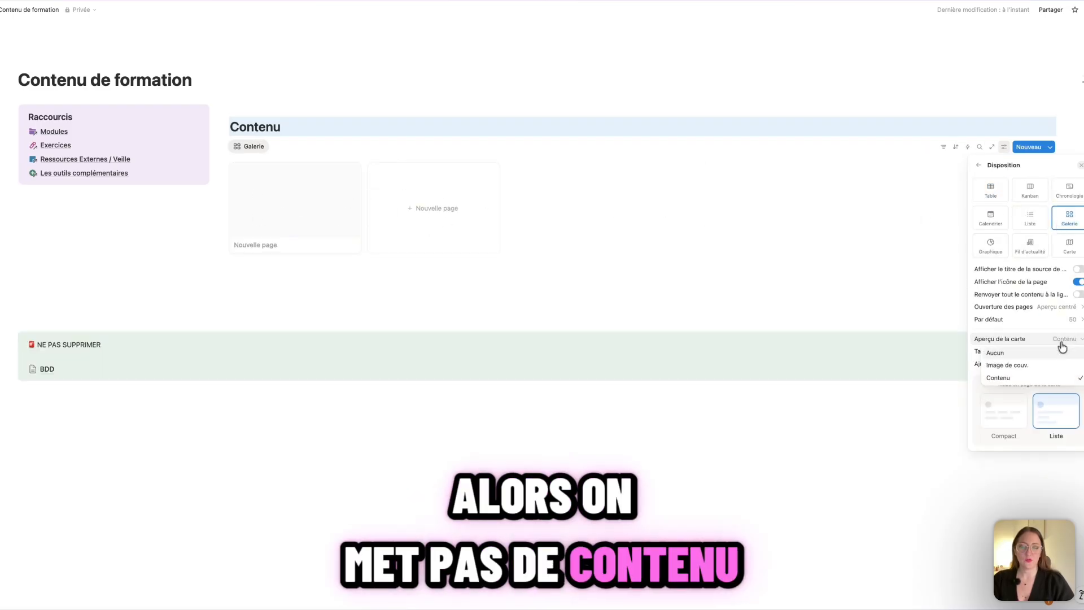
pyautogui.click(1011, 352)
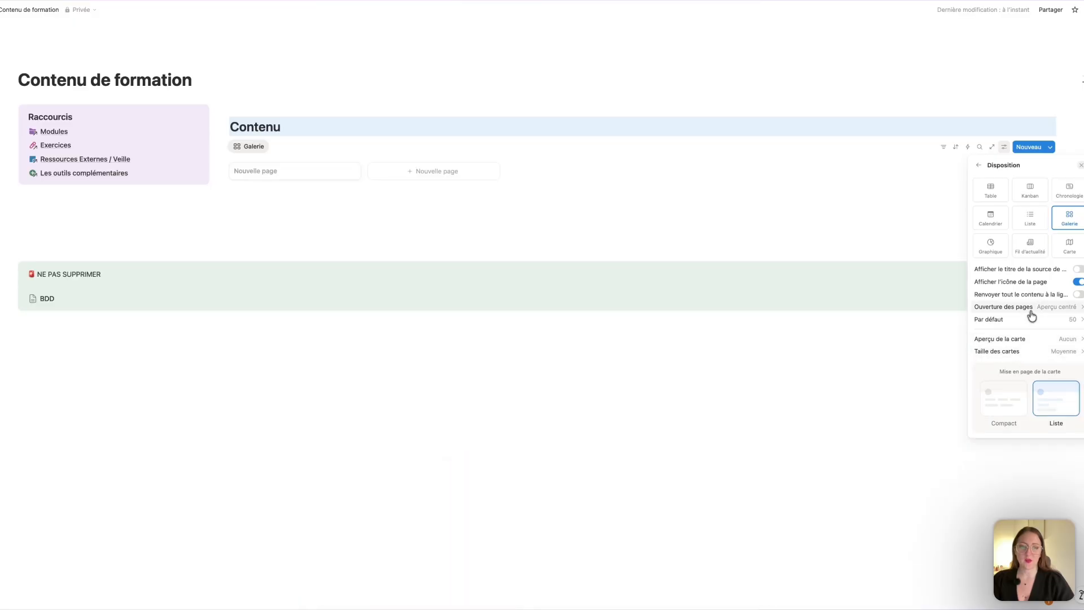
pyautogui.click(1062, 351)
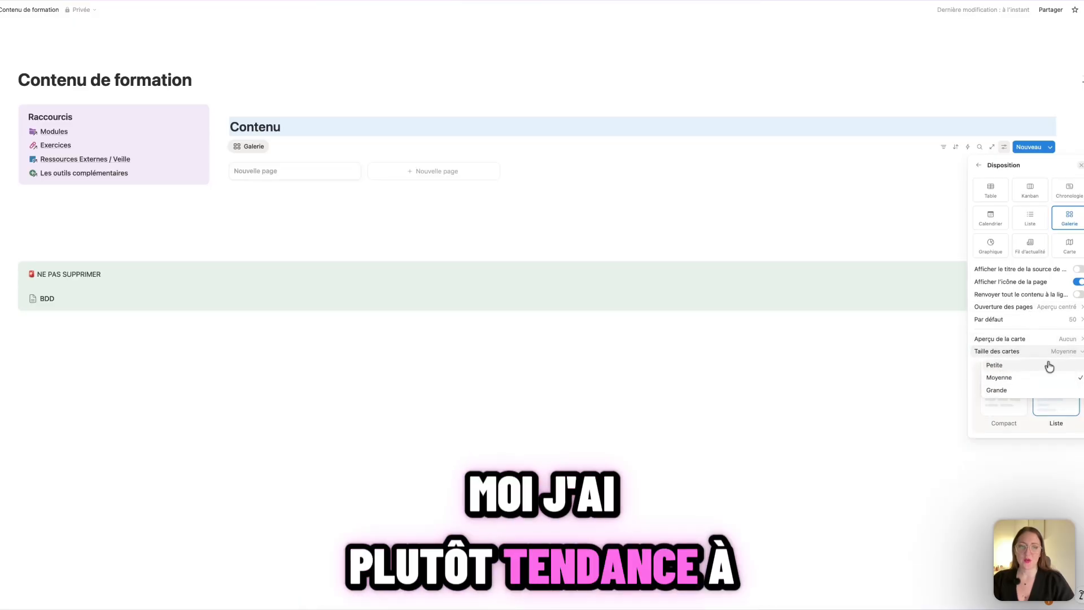
pyautogui.click(1001, 379)
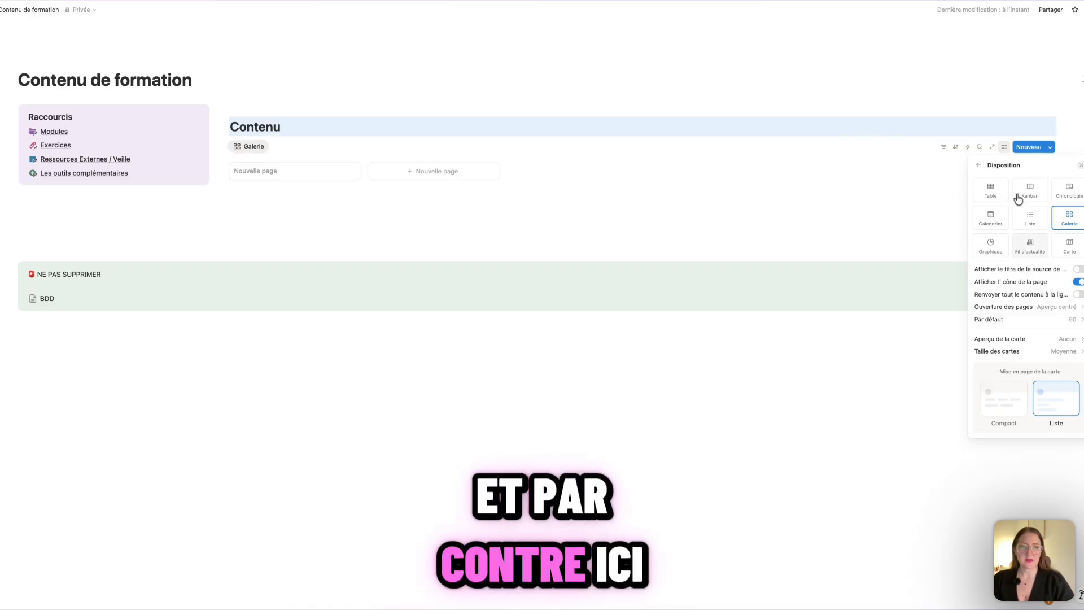
# - Group the Modules gallery by Thèmes
pyautogui.click(980, 167)
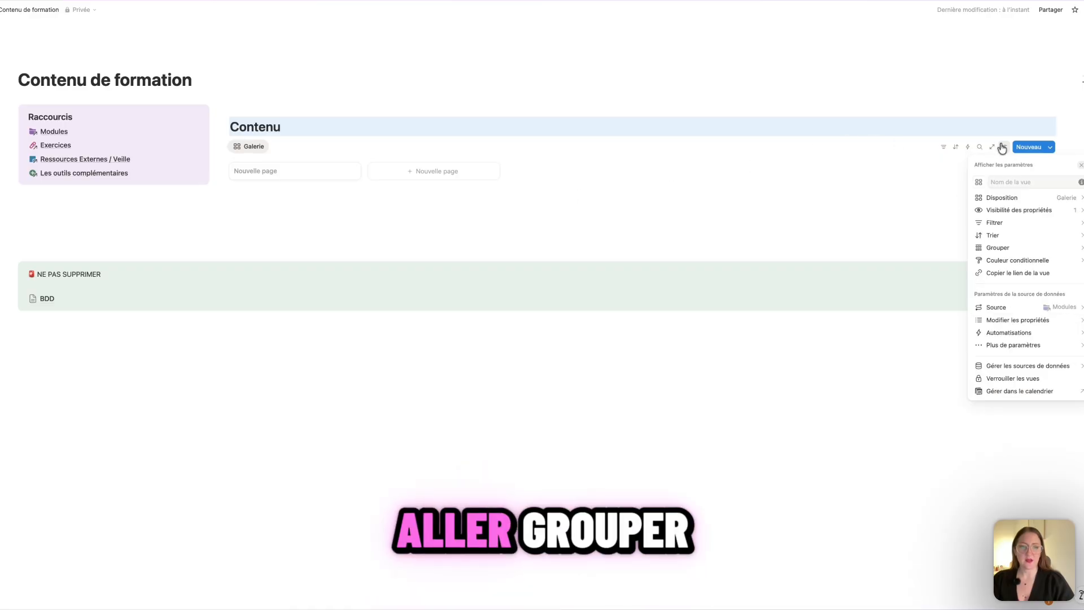
pyautogui.click(1012, 248)
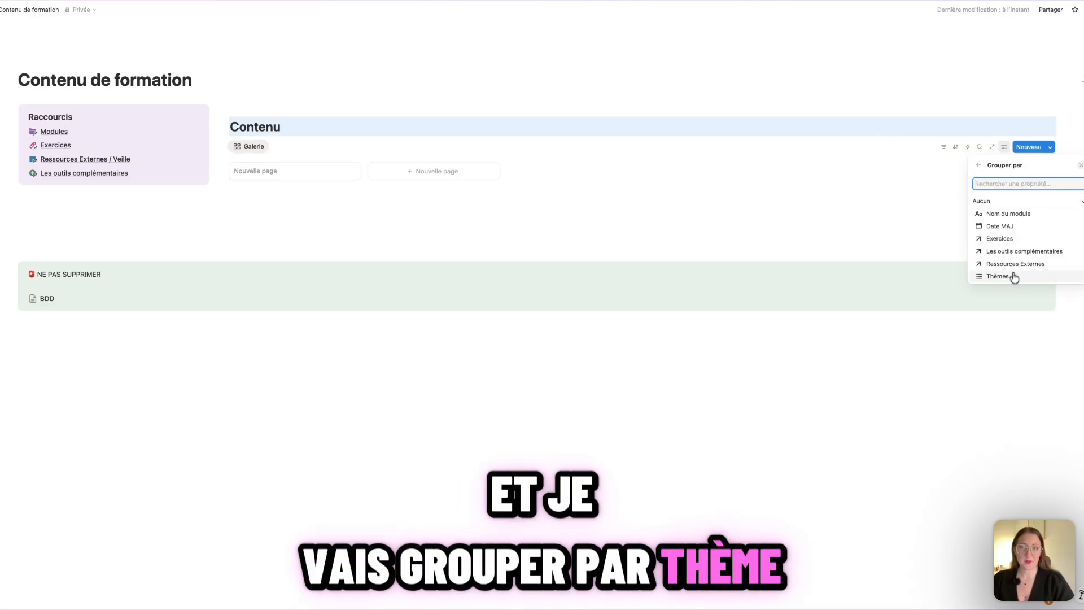
pyautogui.click(1013, 274)
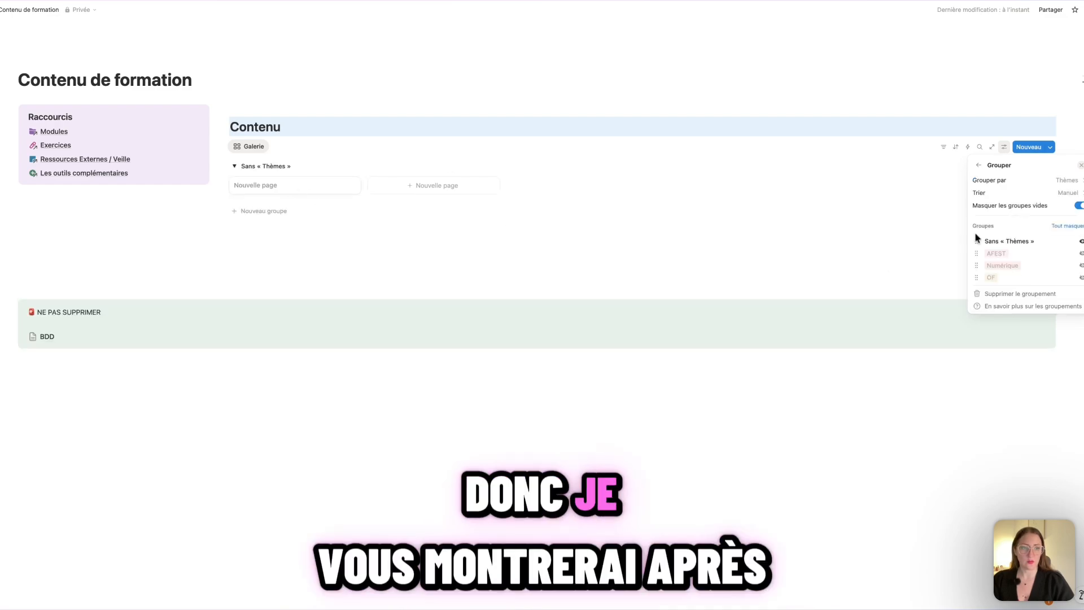
pyautogui.click(903, 243)
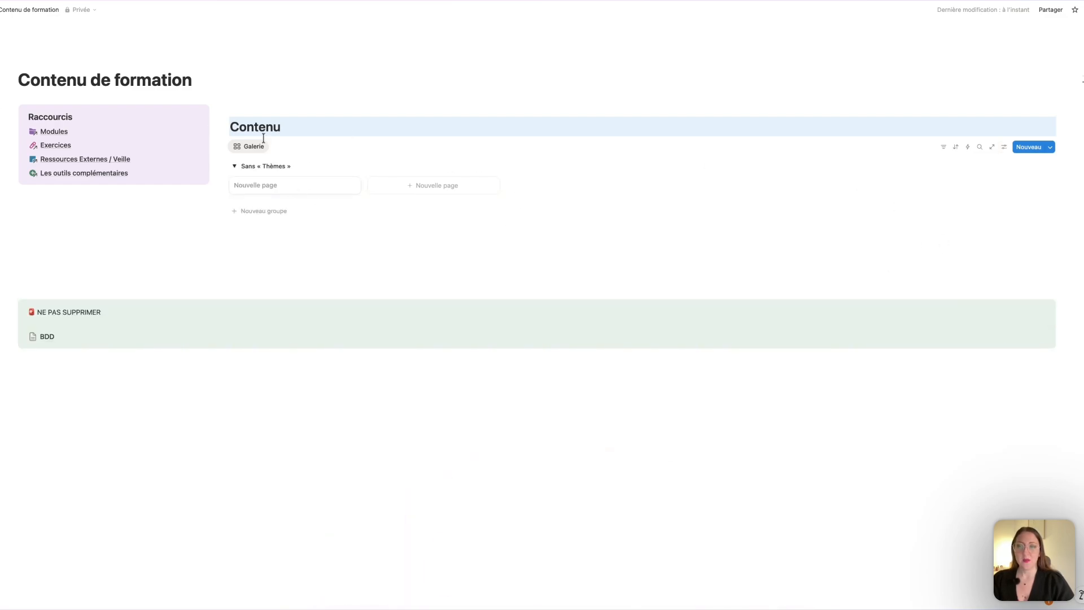
# - Create a Modules page template titled "Nouveau module" with coloured section headings from Objectifs pédagogiques to Outils and linked lists under the last three
pyautogui.click(253, 188)
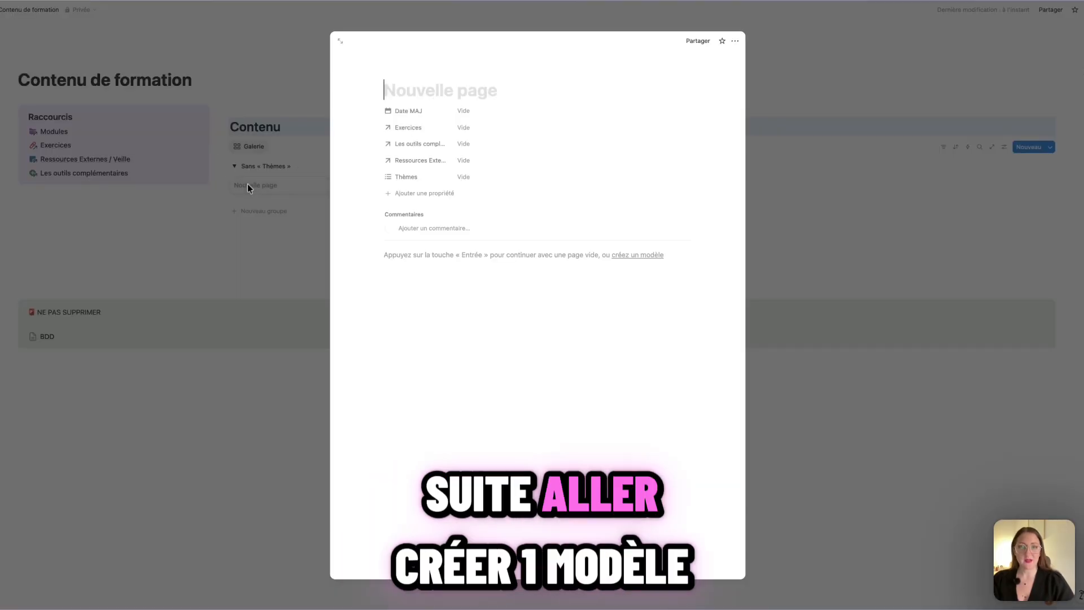
pyautogui.click(623, 255)
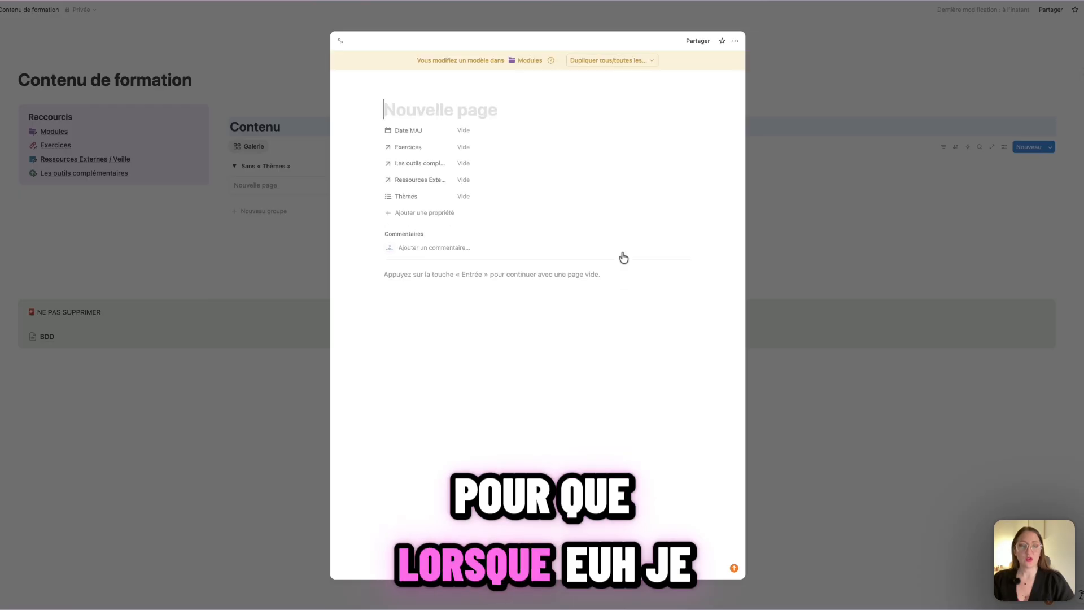
pyautogui.click(458, 109)
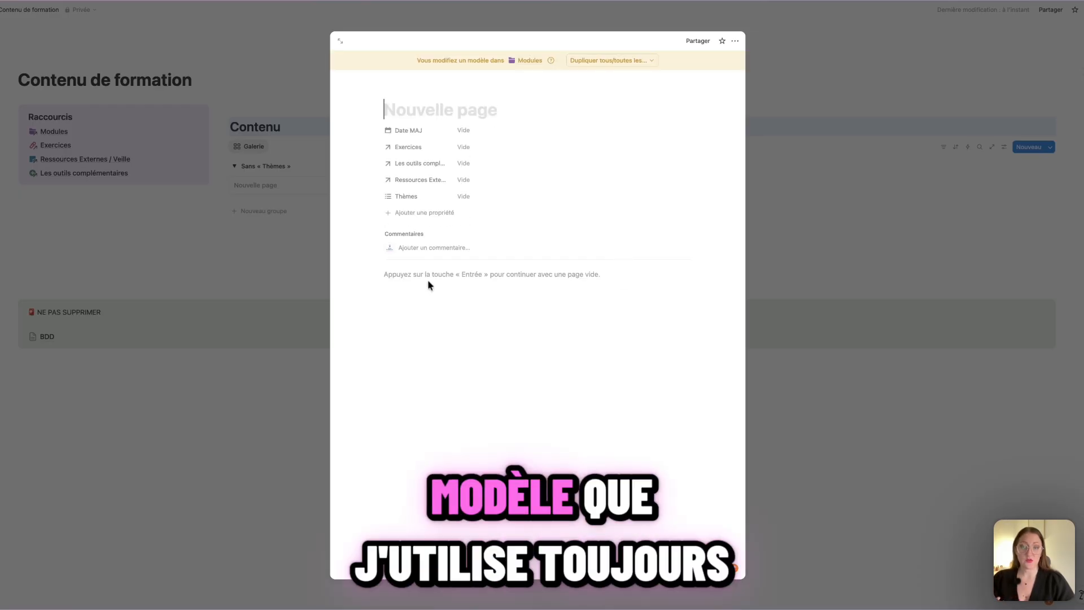
pyautogui.click(410, 276)
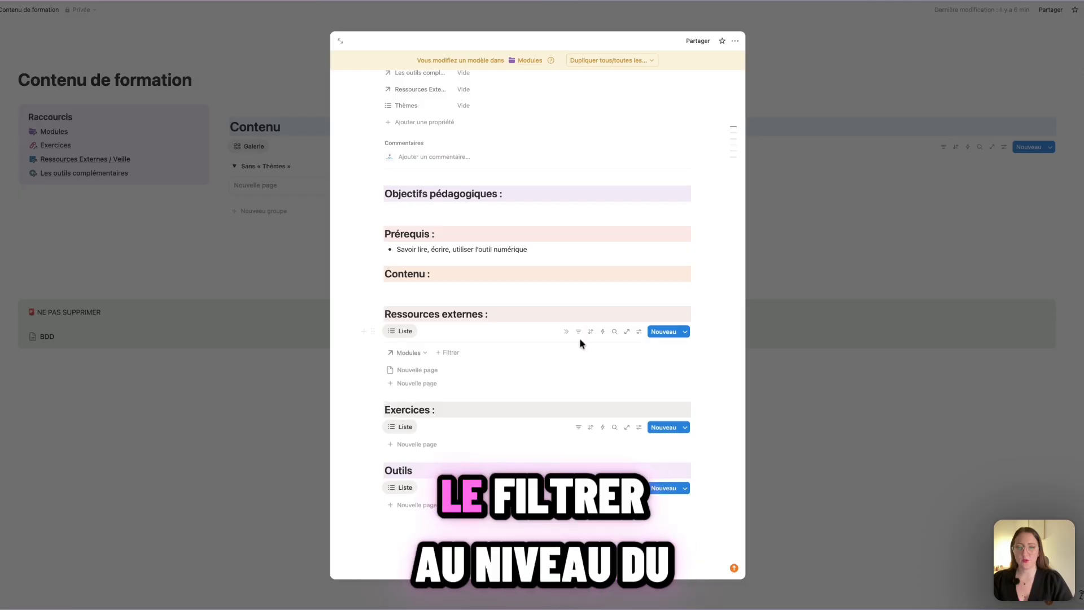
# - Filter the template's Ressources externes, Exercices and Outils lists to entries whose Modules relation contains Nouveau module
pyautogui.click(414, 353)
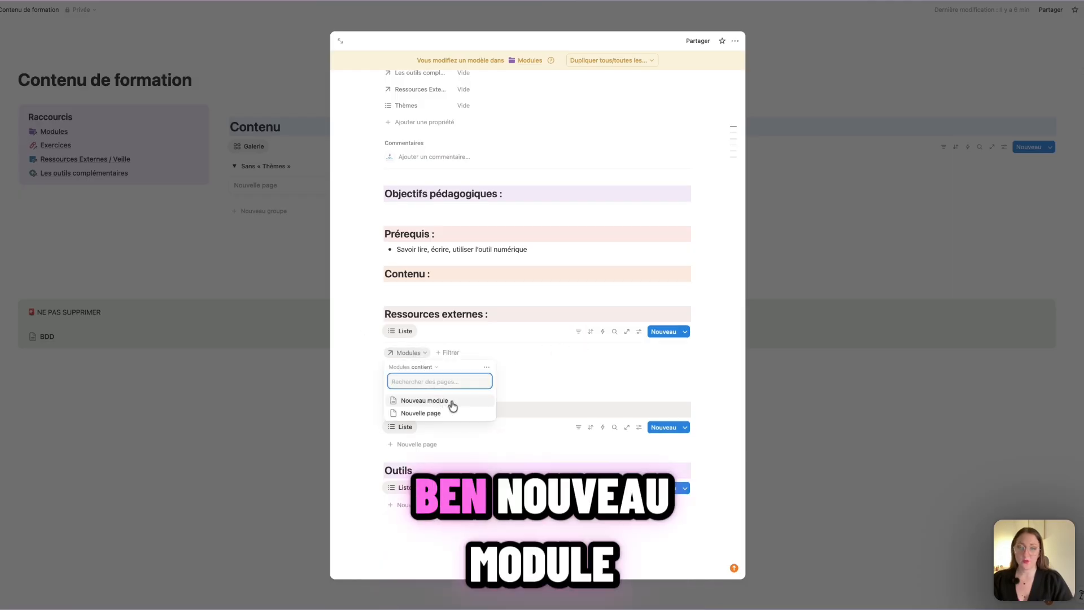
pyautogui.click(448, 402)
pyautogui.click(575, 364)
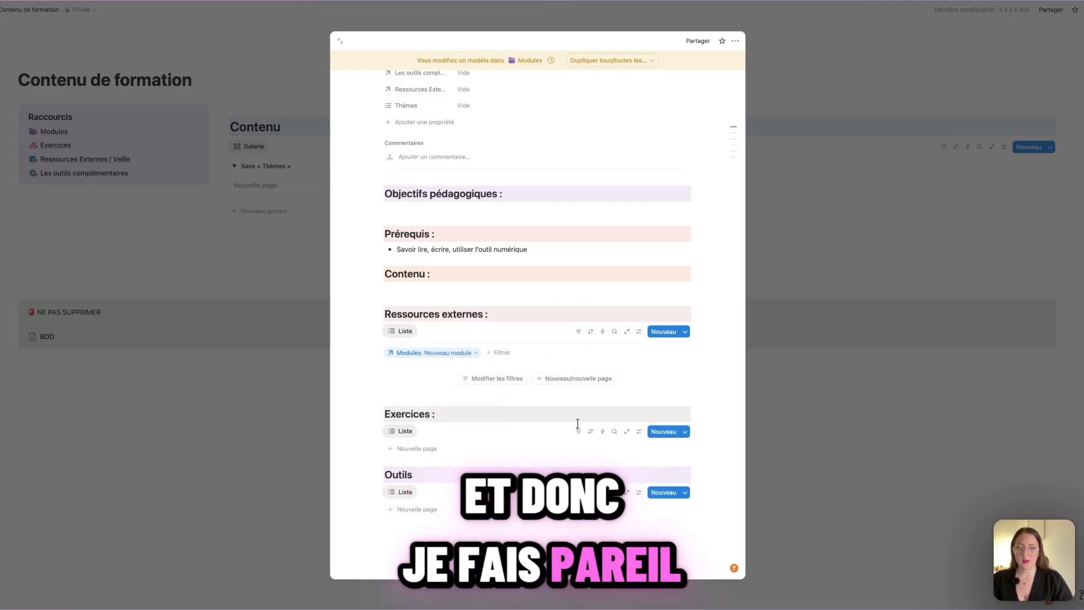
pyautogui.click(579, 432)
pyautogui.click(605, 465)
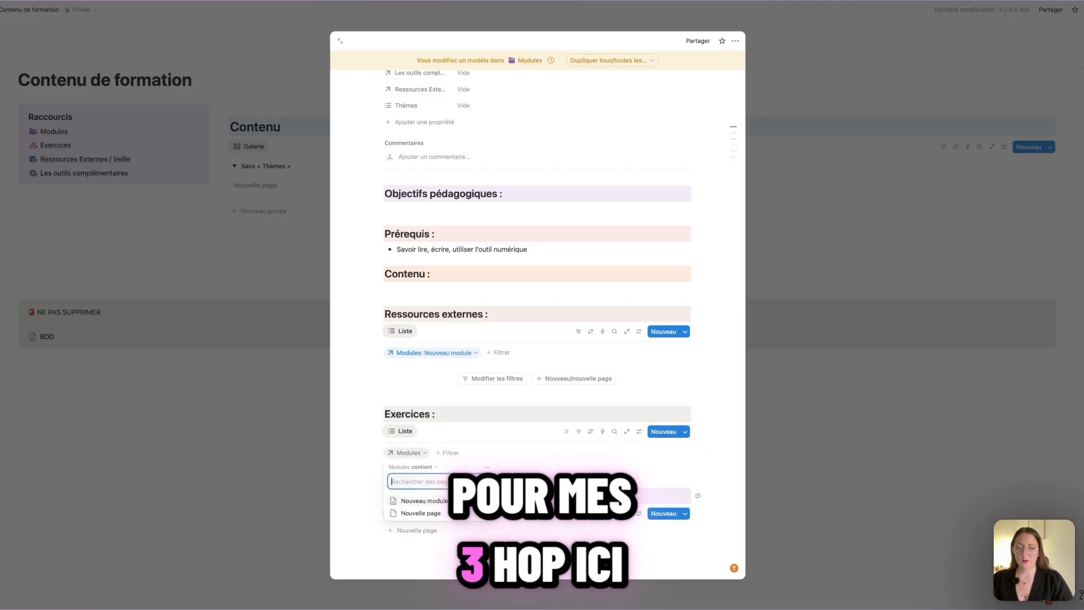
pyautogui.click(426, 502)
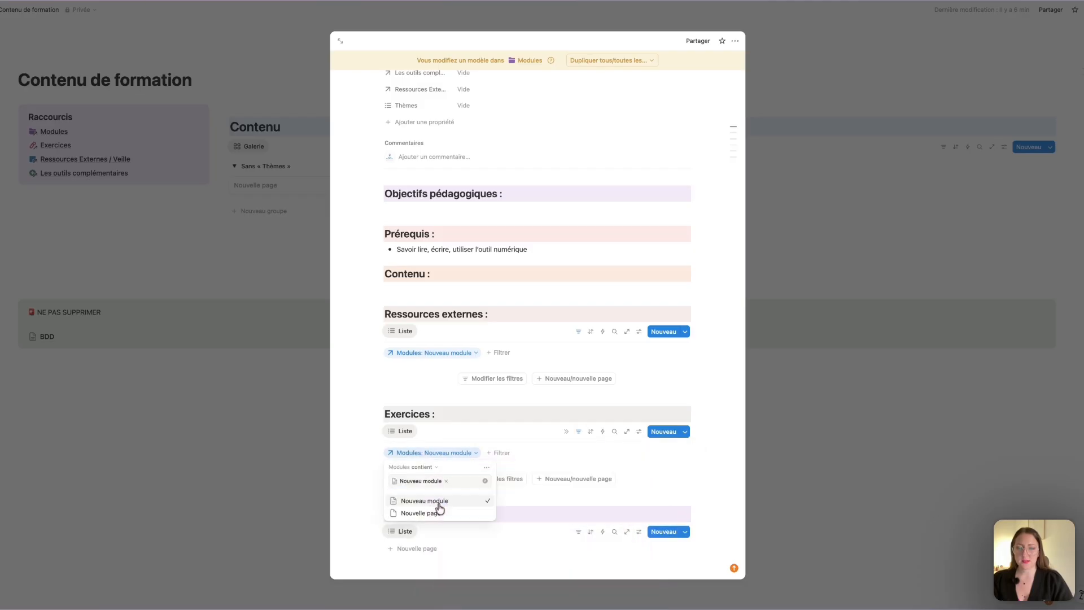
pyautogui.click(576, 525)
pyautogui.click(578, 531)
pyautogui.click(591, 502)
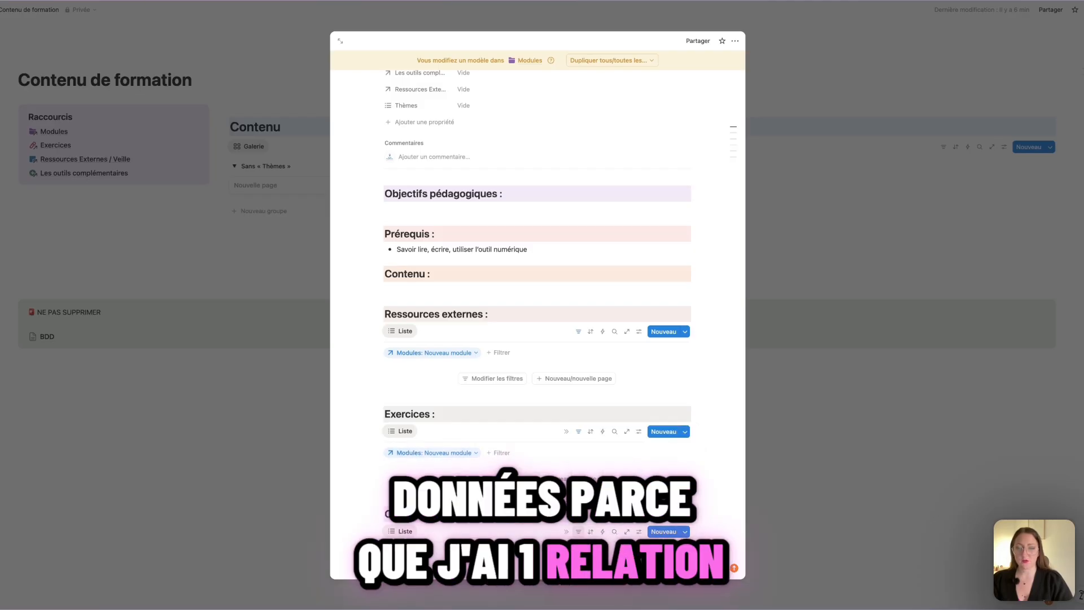
pyautogui.click(427, 526)
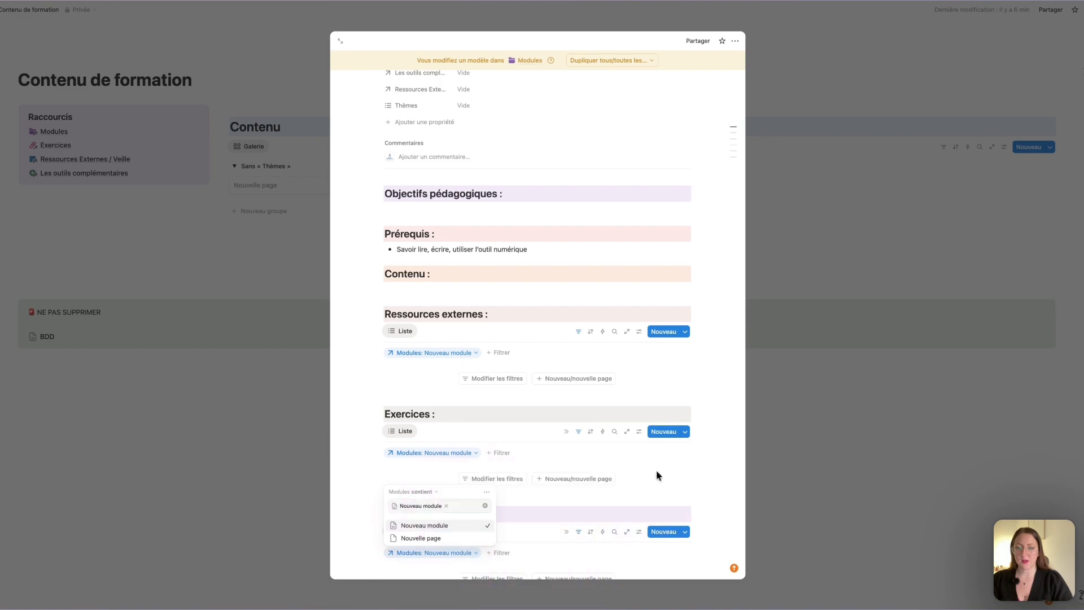
pyautogui.click(657, 470)
# - Customize the Modules page layout to hide Exercices, Les outils complémentaires and Ressources Externes, and apply it to all pages
pyautogui.scroll(-1, 662, 467)
pyautogui.scroll(3, 662, 466)
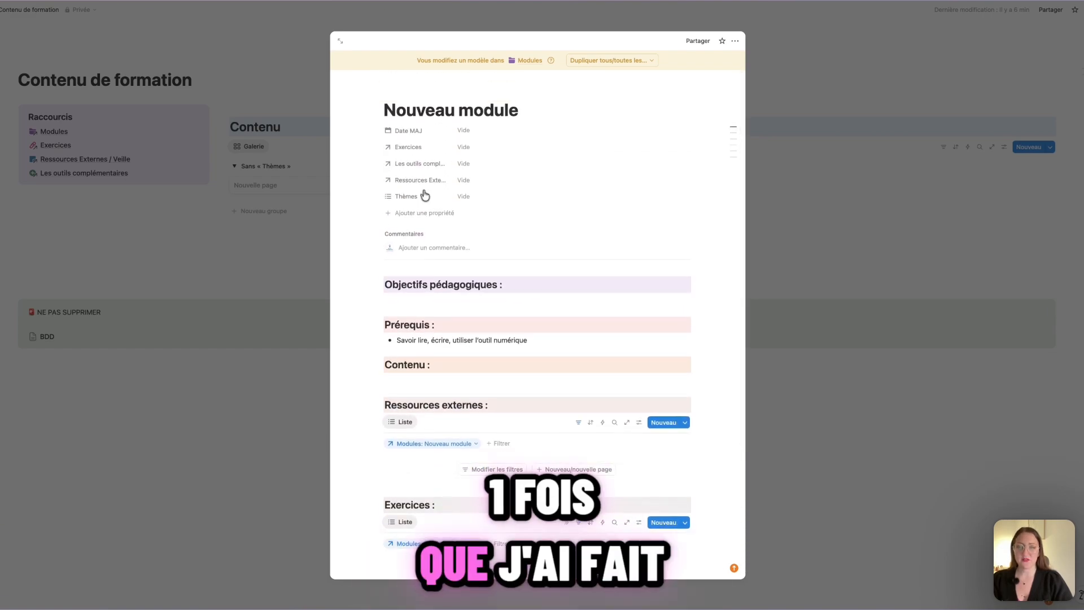
pyautogui.scroll(-3, 587, 368)
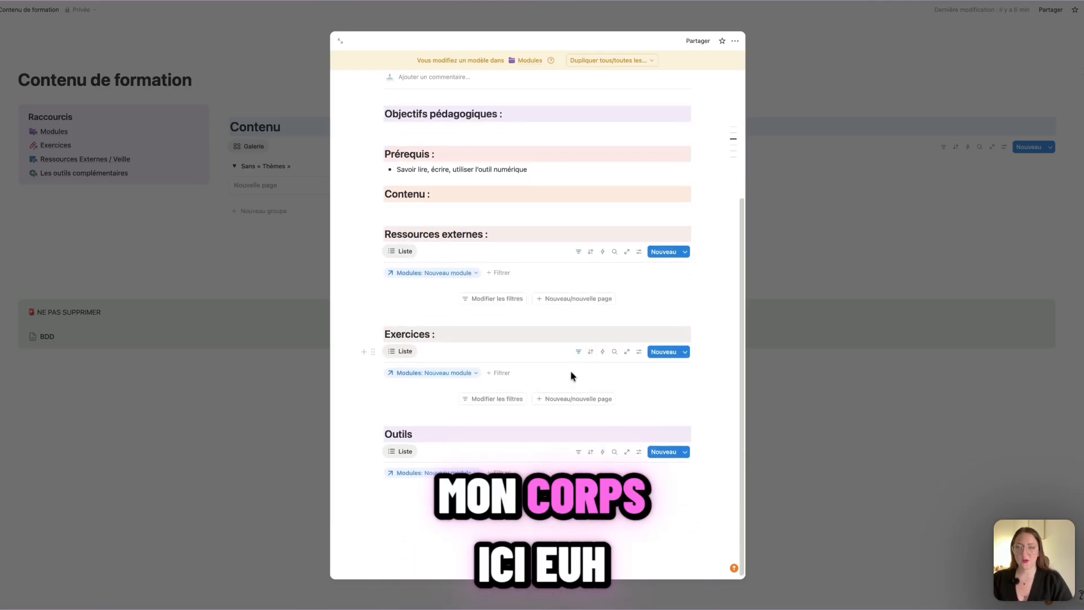
pyautogui.scroll(3, 576, 350)
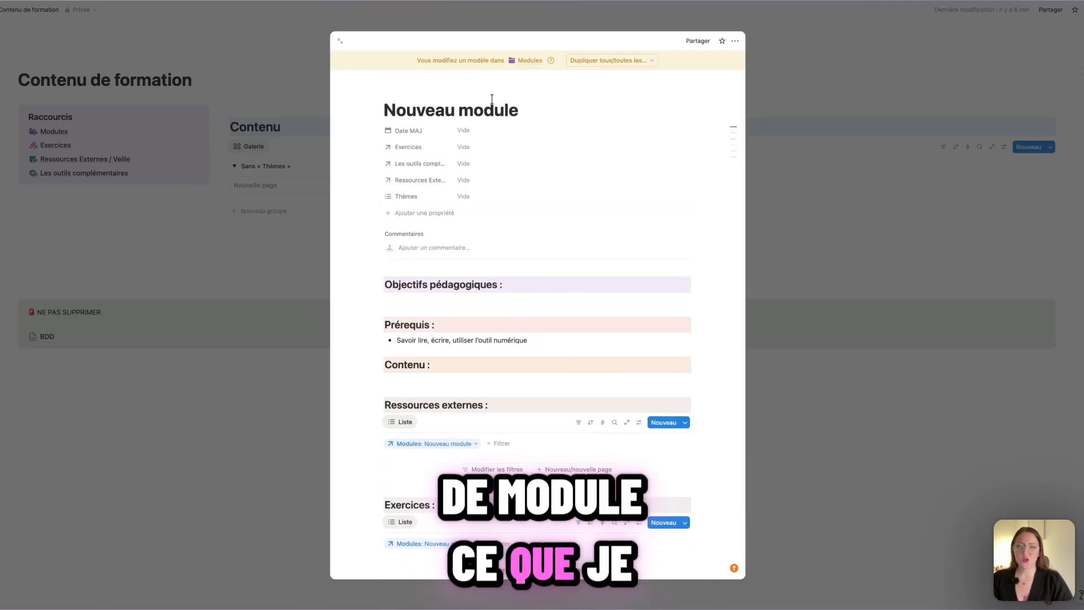
pyautogui.moveTo(510, 97)
pyautogui.click(588, 92)
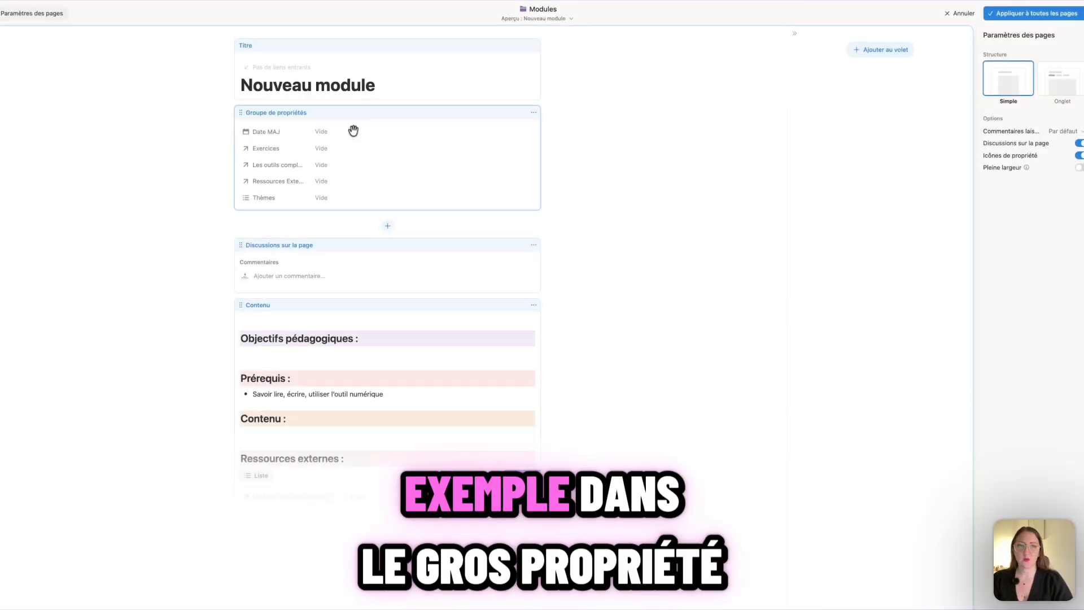
pyautogui.click(342, 114)
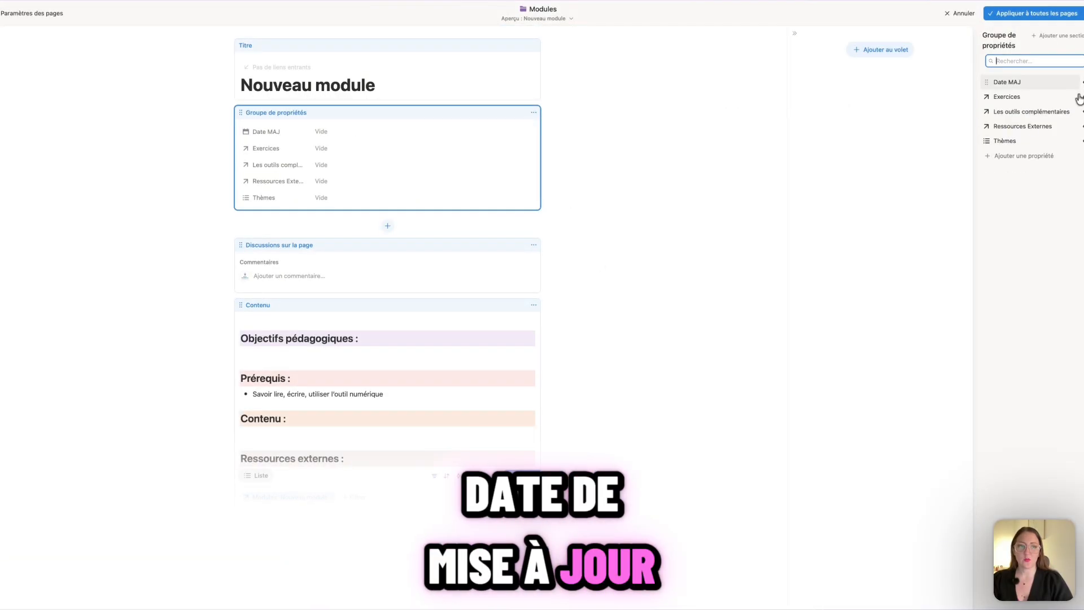
pyautogui.click(1080, 97)
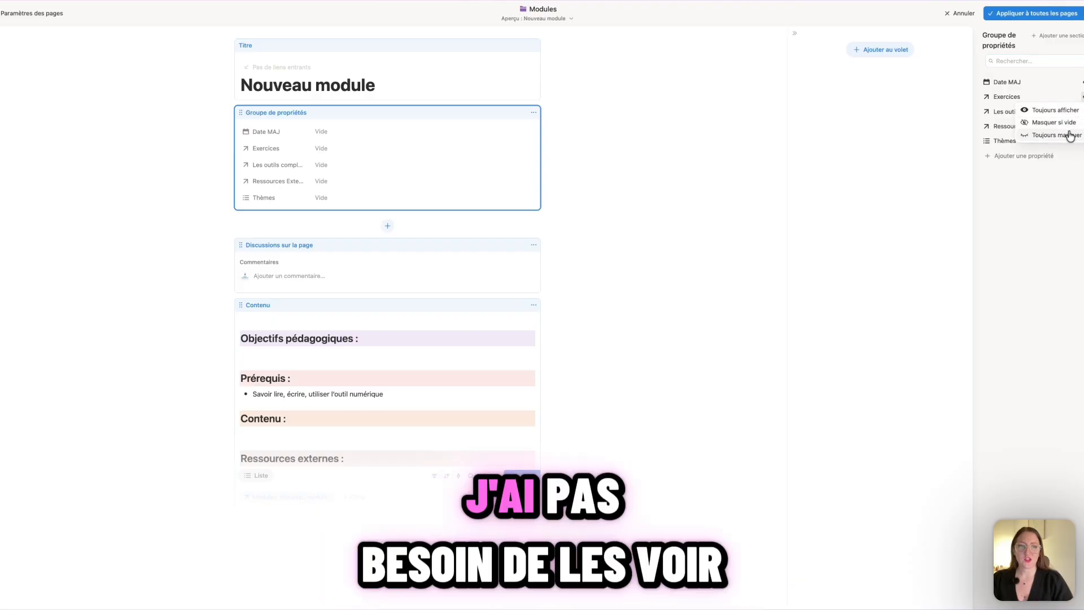
pyautogui.click(1073, 125)
pyautogui.click(1081, 112)
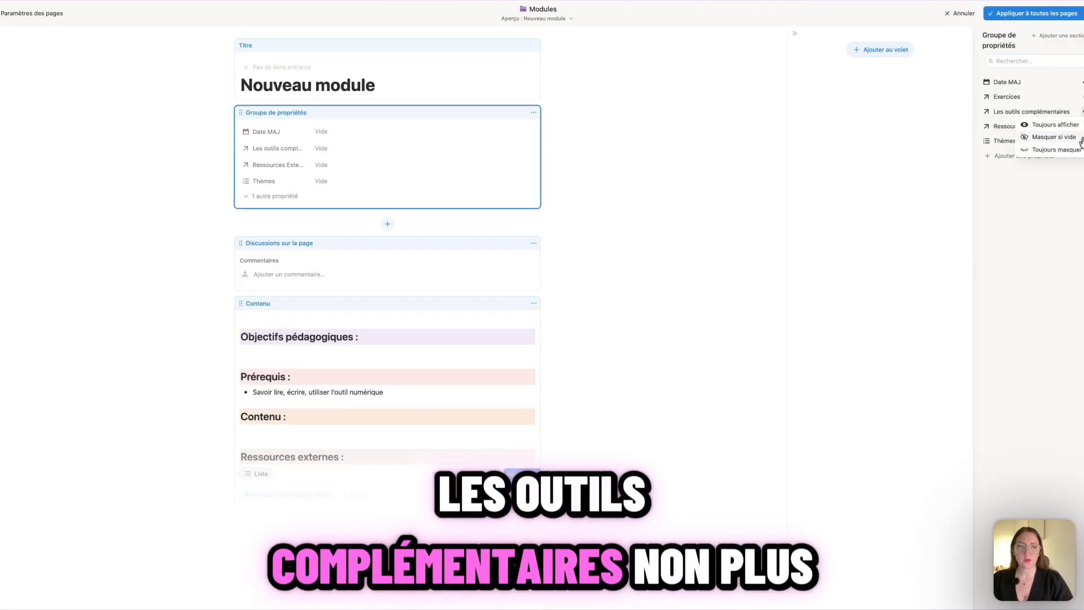
pyautogui.click(1080, 150)
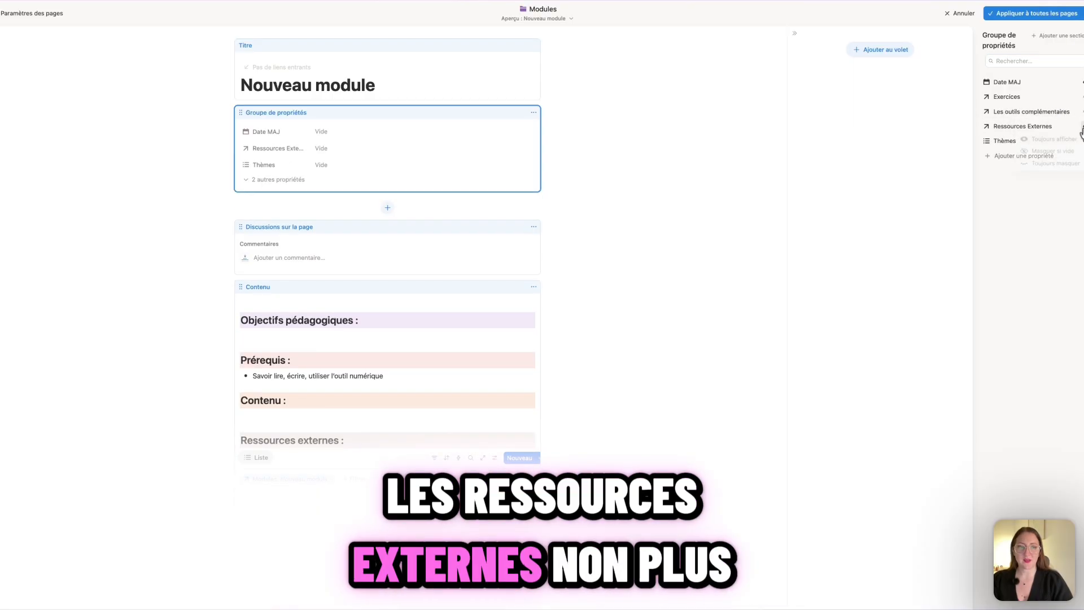
pyautogui.click(1066, 154)
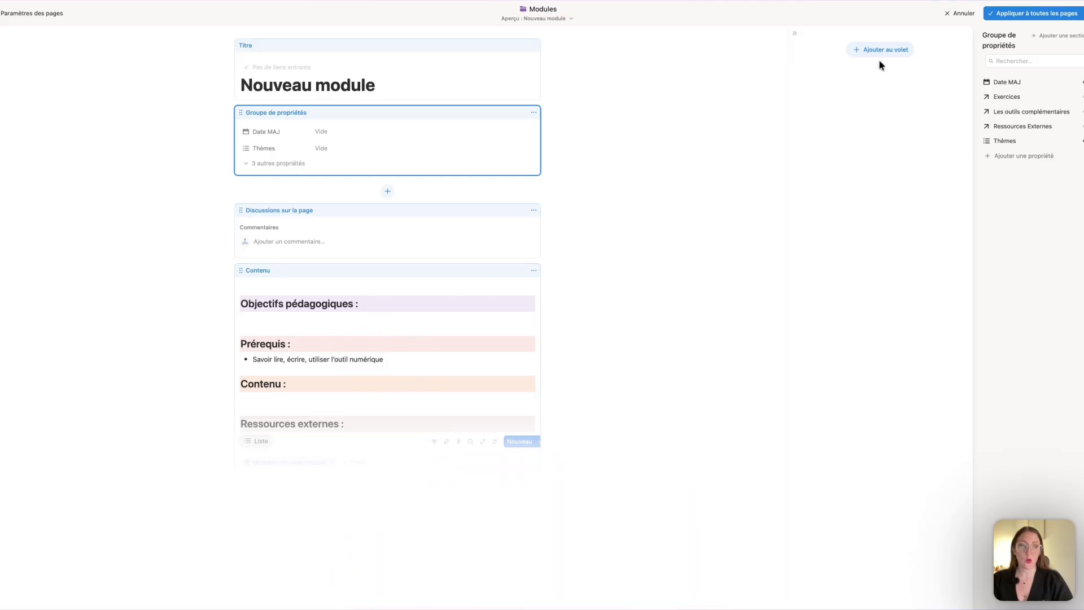
pyautogui.click(1002, 16)
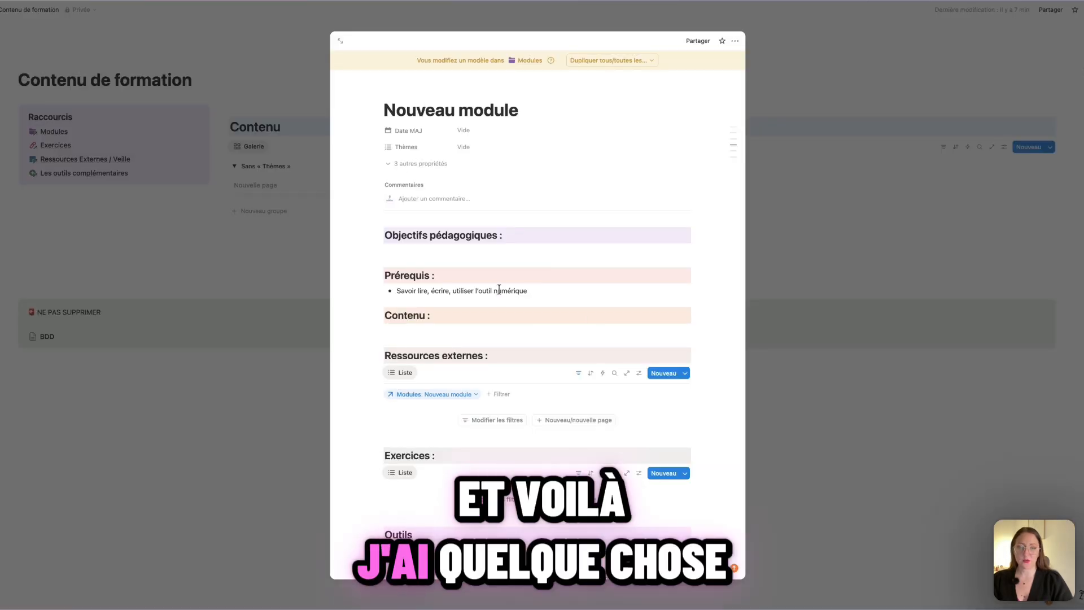
# - Check the Nouveau module template from its title down to the Outils section and close it
pyautogui.scroll(-2, 499, 289)
pyautogui.scroll(2, 499, 290)
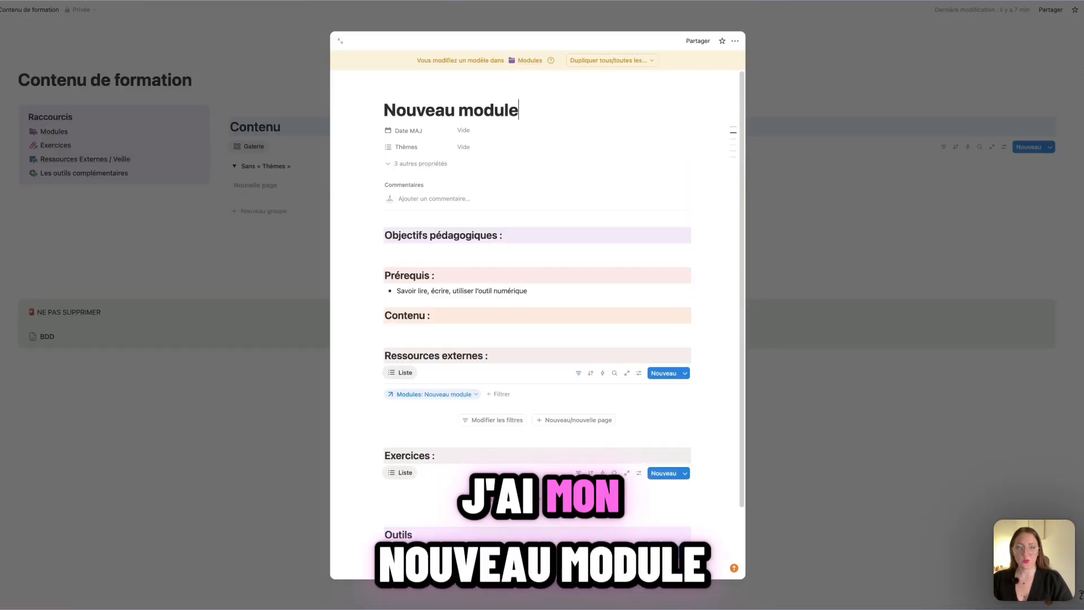
pyautogui.scroll(-1, 536, 324)
pyautogui.scroll(1, 536, 324)
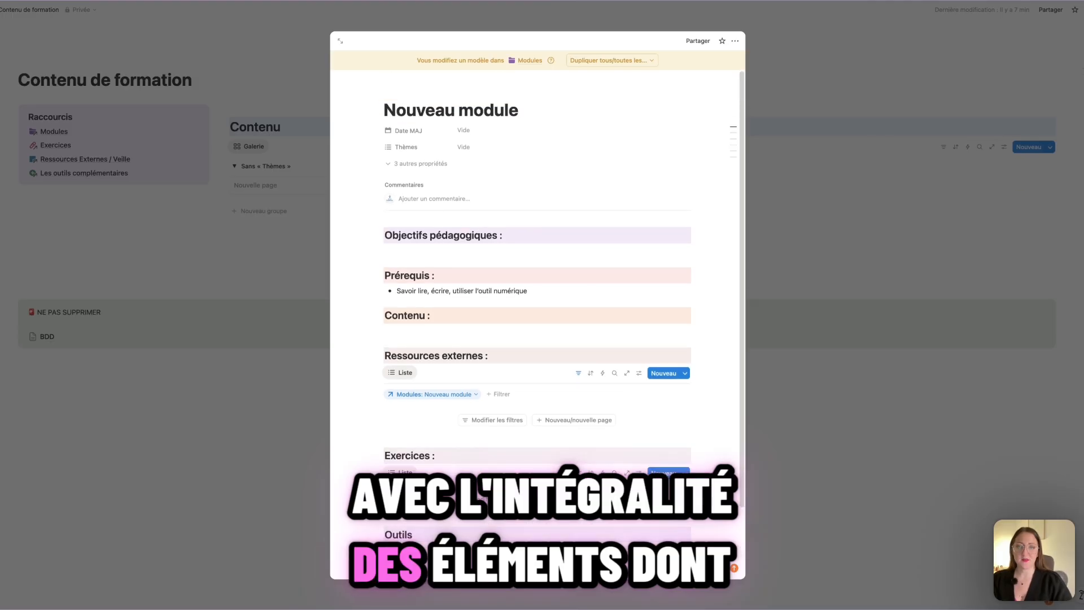
pyautogui.click(851, 233)
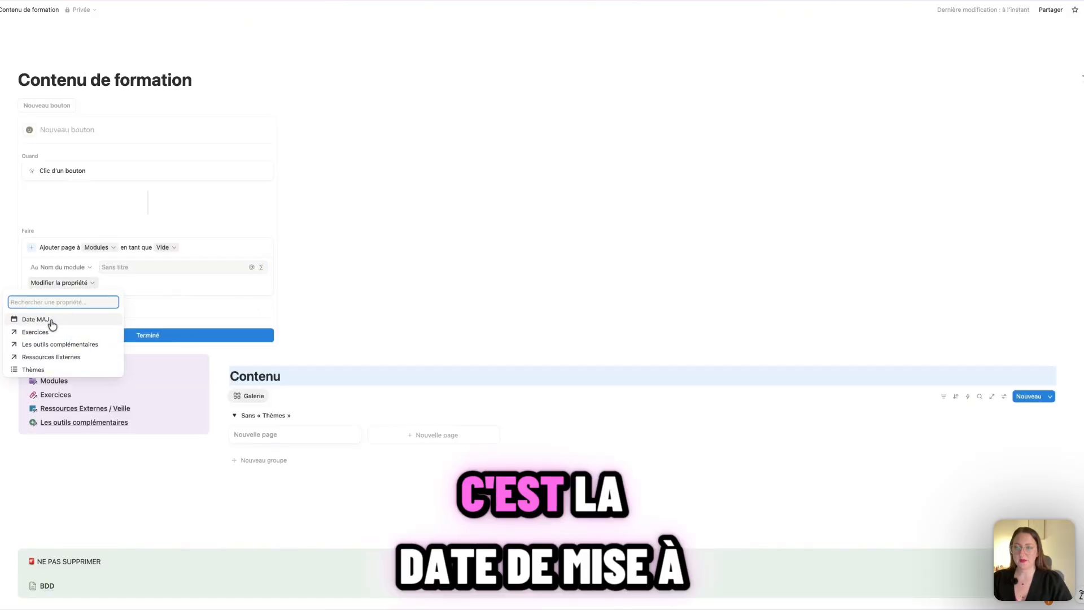
# - Set the Date MAJ property of the button's added Modules page to Date de déclenchement
pyautogui.click(51, 317)
pyautogui.click(128, 282)
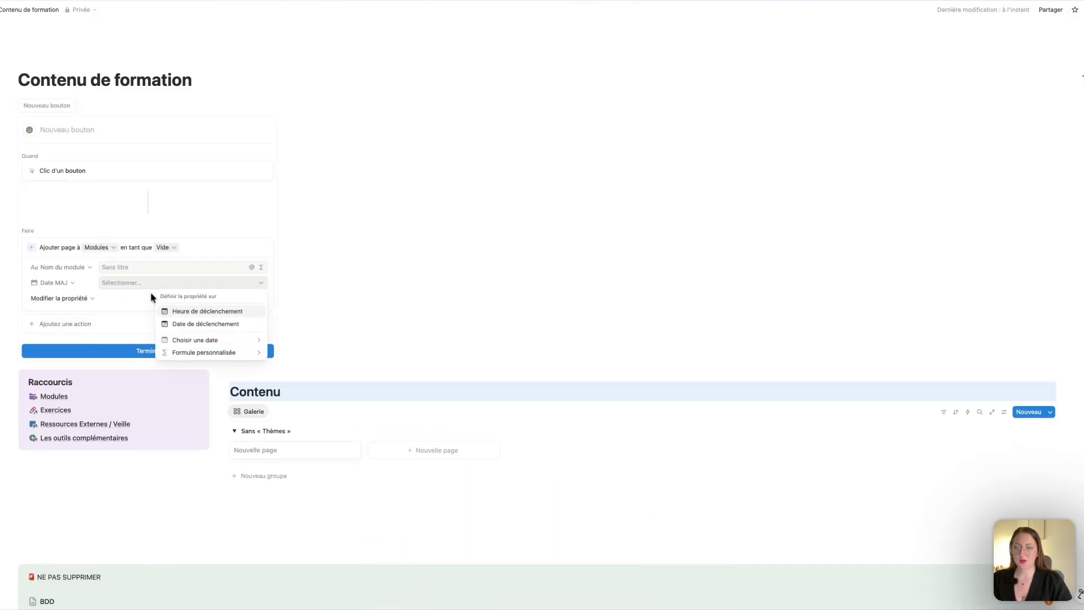
pyautogui.click(199, 323)
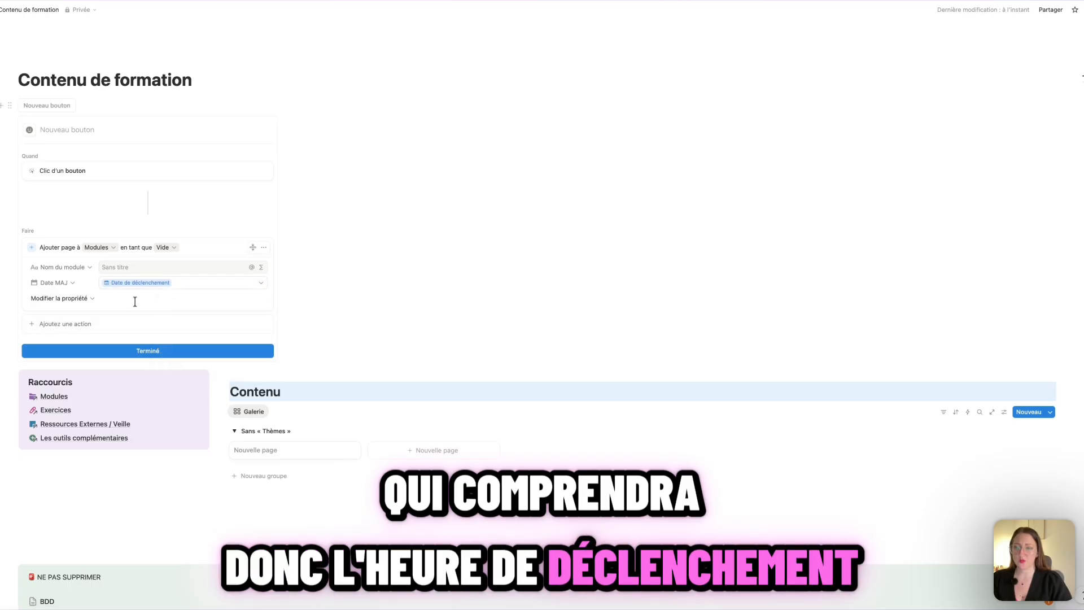
pyautogui.click(79, 298)
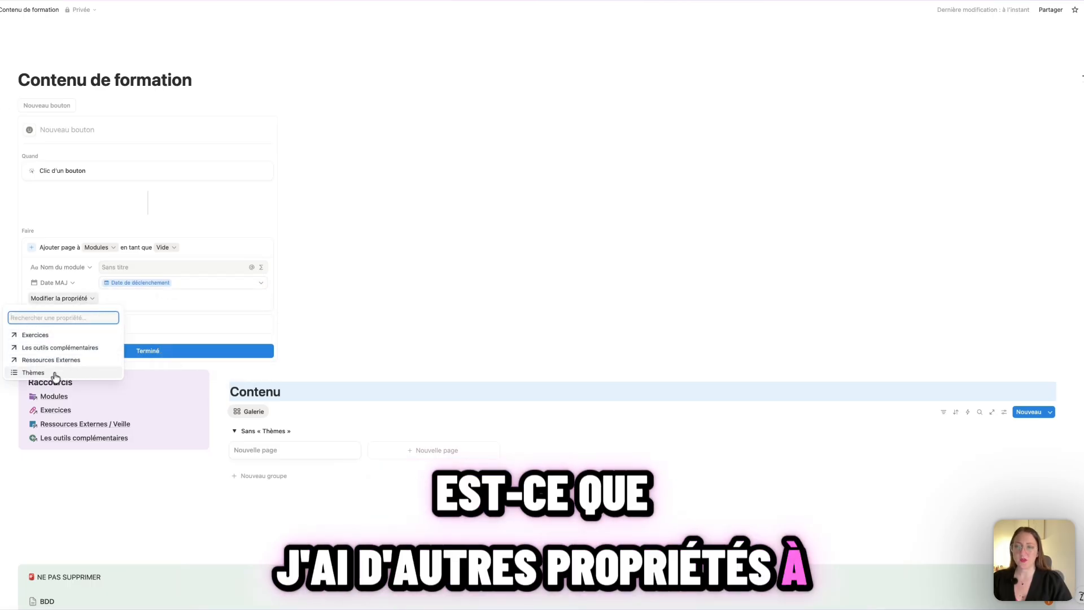
pyautogui.click(125, 303)
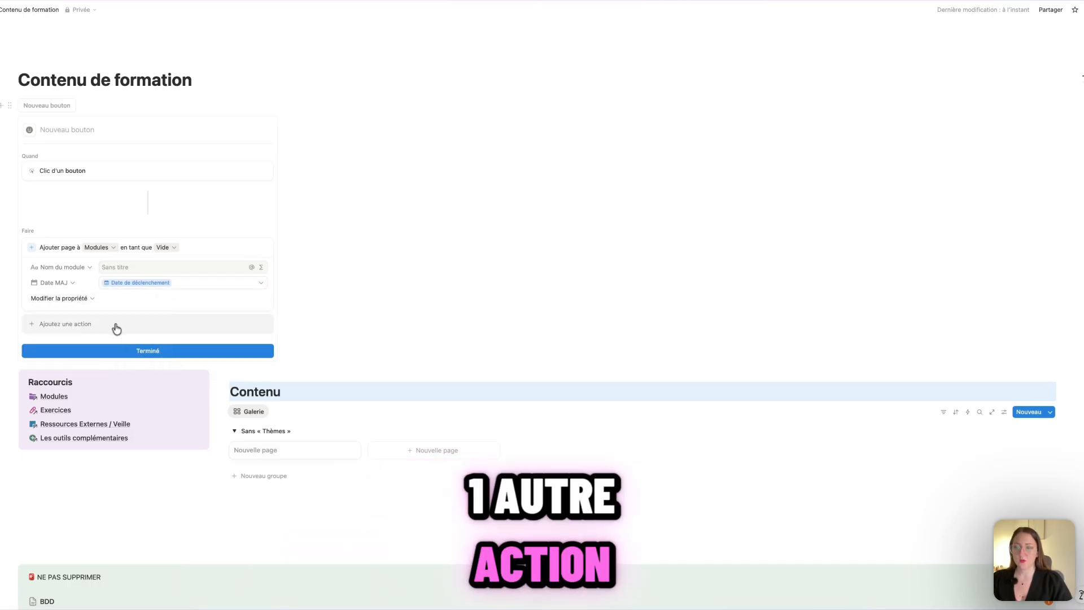
# - Add a button action that opens the page added to Modules
pyautogui.click(116, 326)
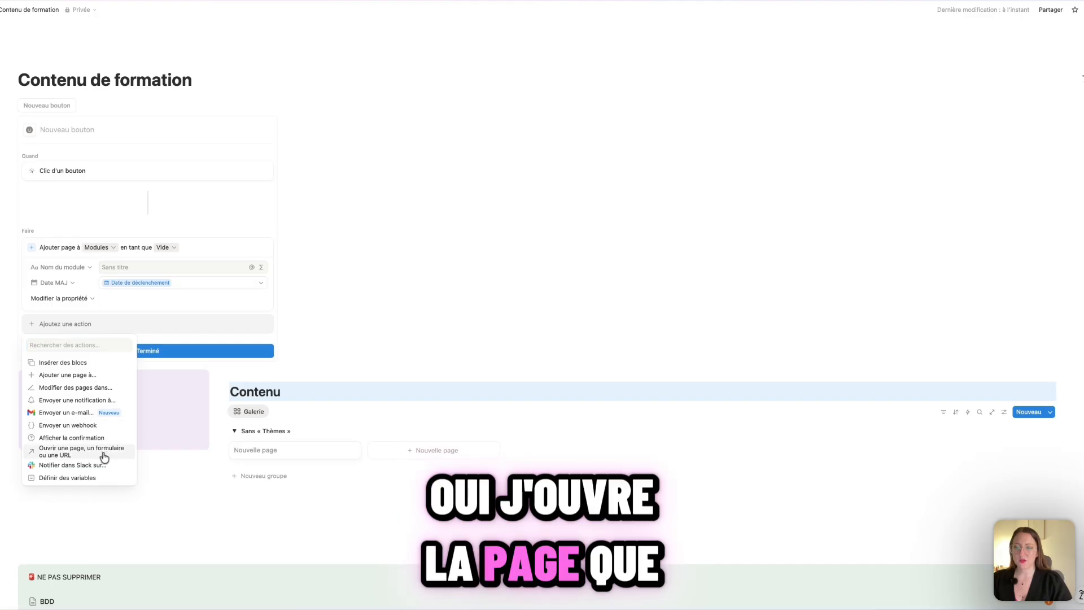
pyautogui.click(104, 452)
pyautogui.click(119, 324)
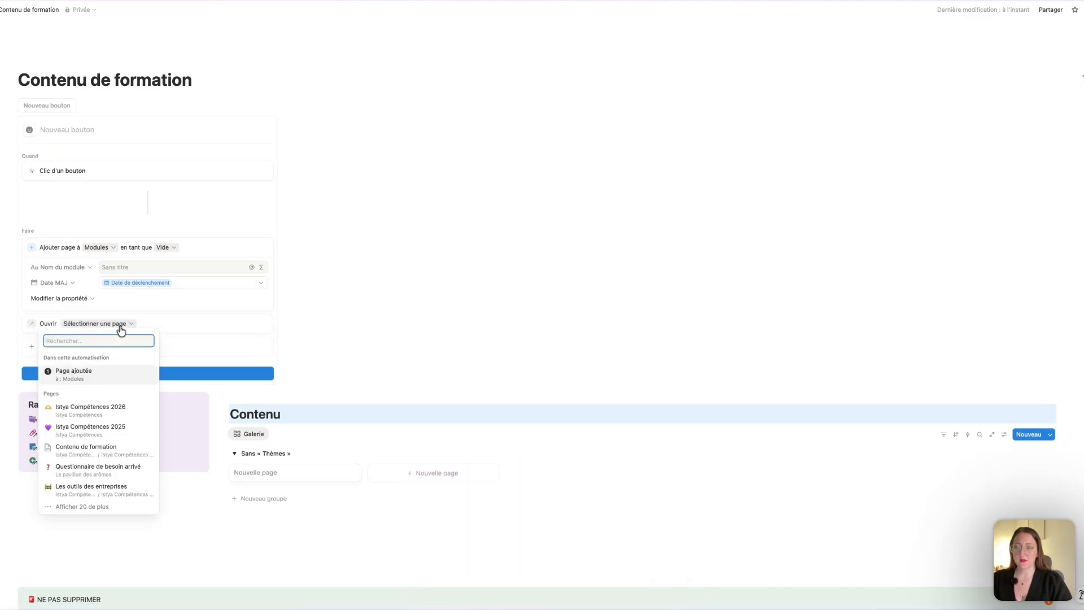
pyautogui.click(106, 373)
pyautogui.scroll(-1, 173, 362)
pyautogui.scroll(1, 172, 362)
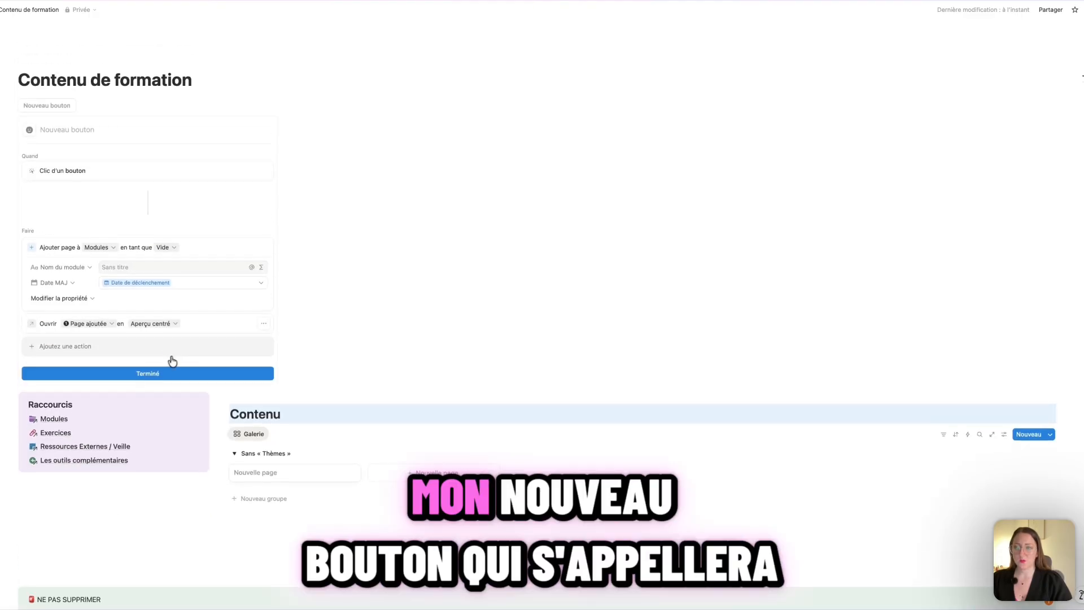
# - Name the button "Nouveau module", make it add pages from the Nouveau module template, and finish its setup
pyautogui.click(74, 127)
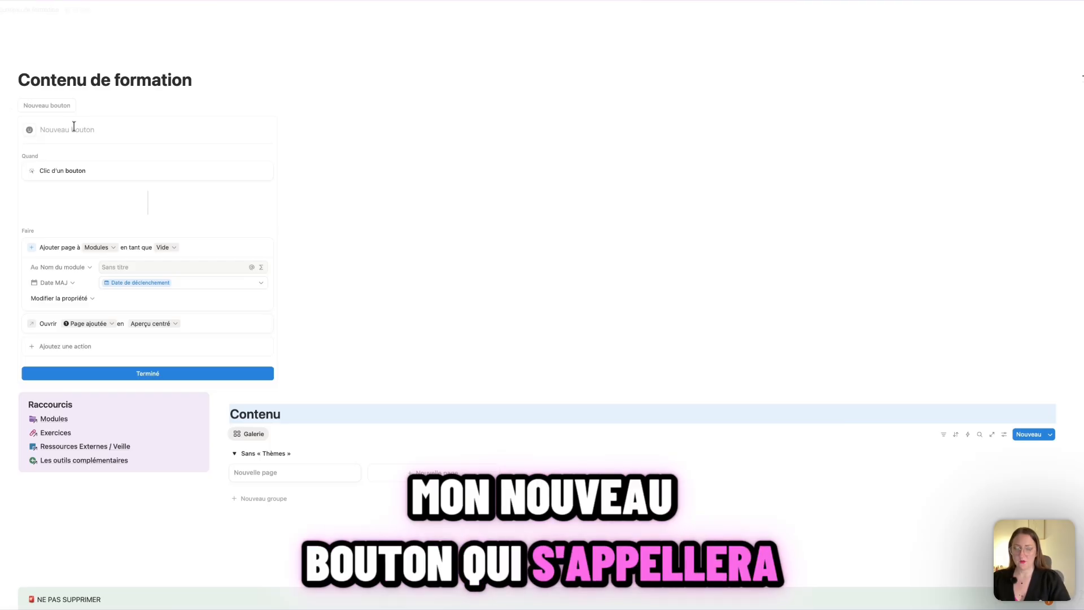
pyautogui.write('Nouveau module')
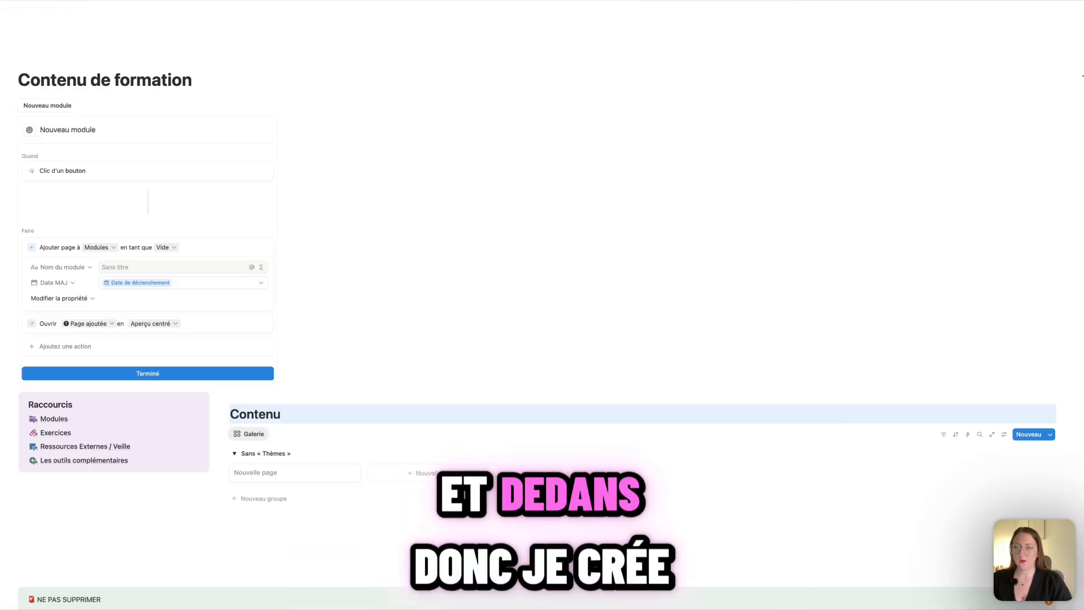
pyautogui.scroll(-1, 118, 215)
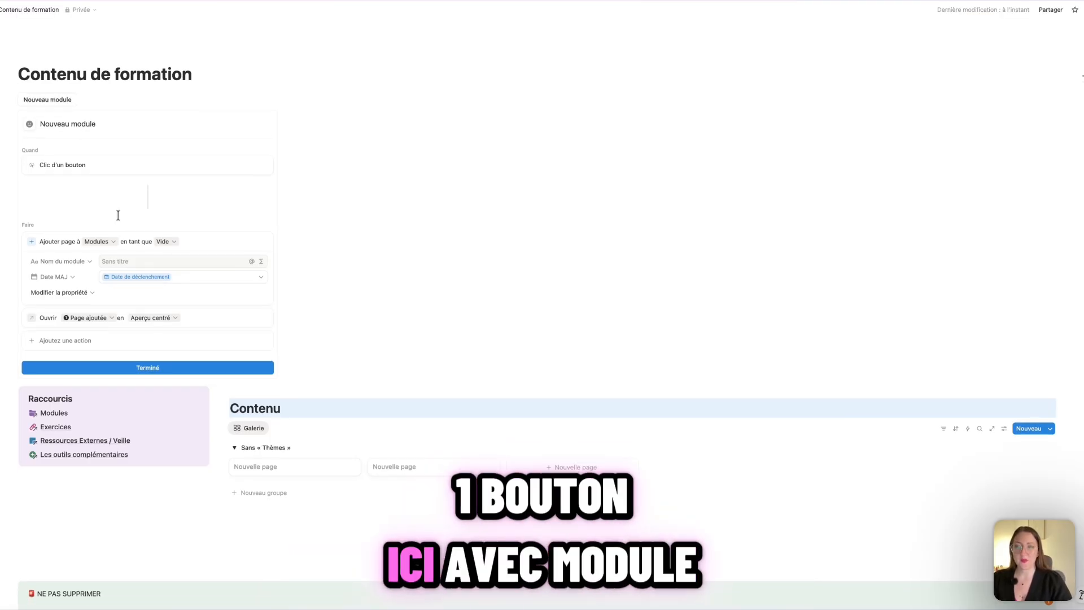
pyautogui.click(162, 243)
pyautogui.click(150, 267)
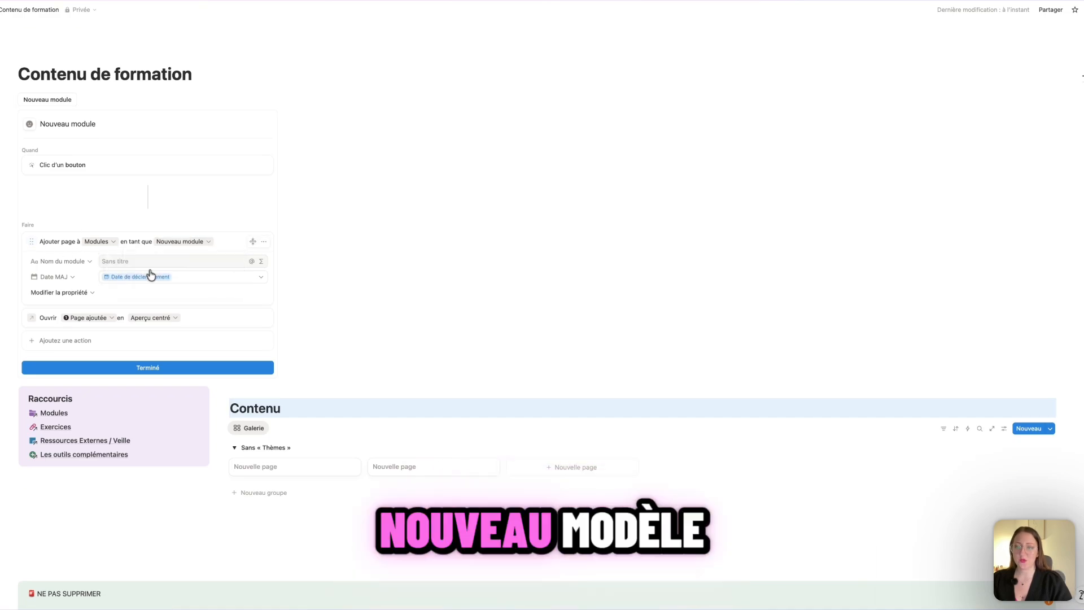
pyautogui.click(144, 368)
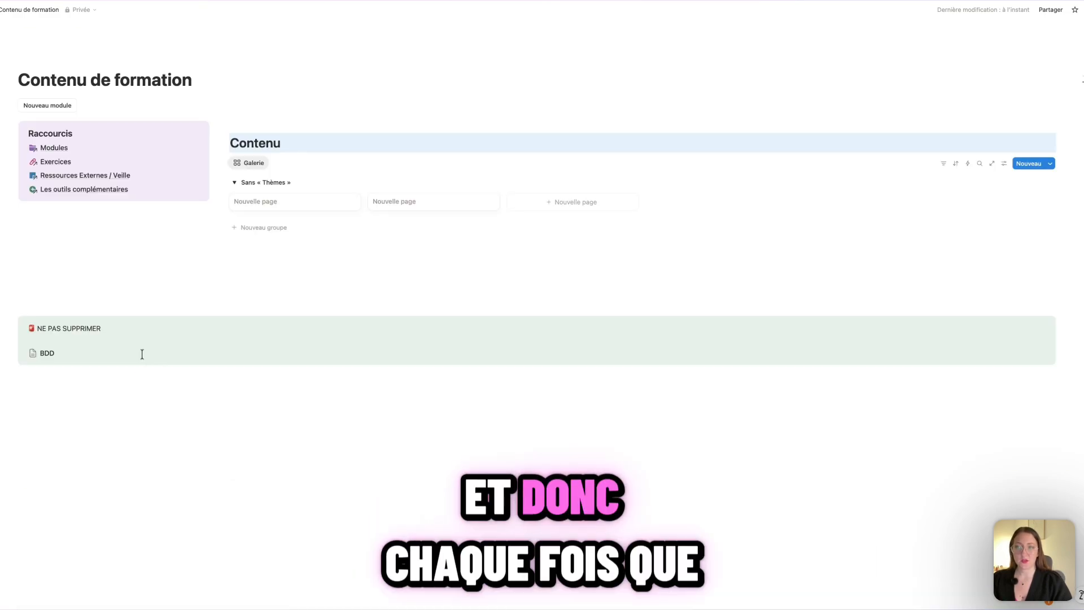
# - Create a page with the Nouveau module button, check its sections down to Outils, and close it
pyautogui.click(59, 106)
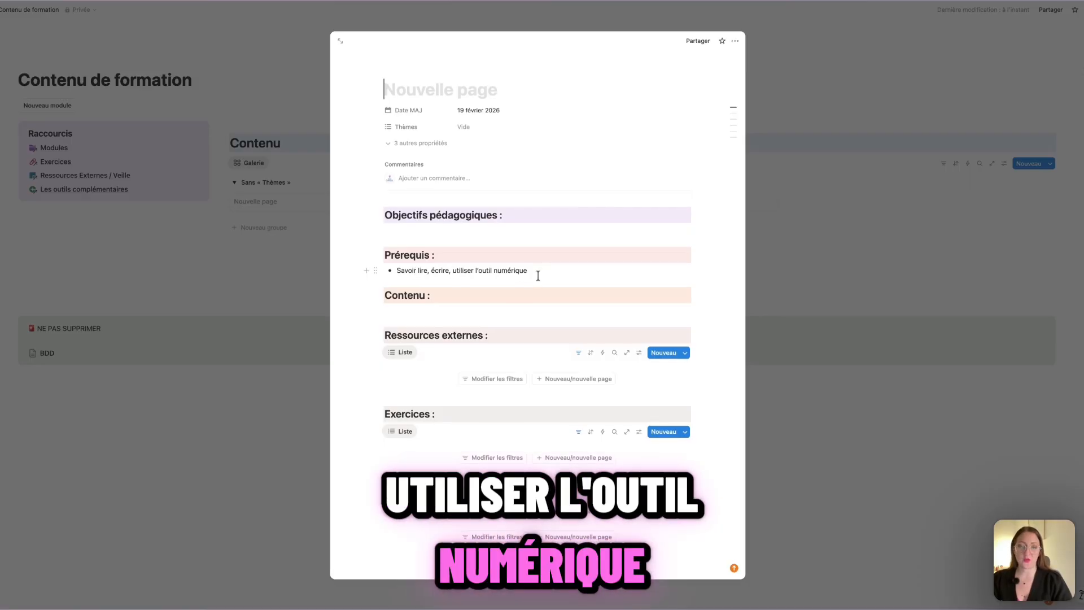
pyautogui.scroll(-3, 536, 275)
pyautogui.scroll(-1, 538, 276)
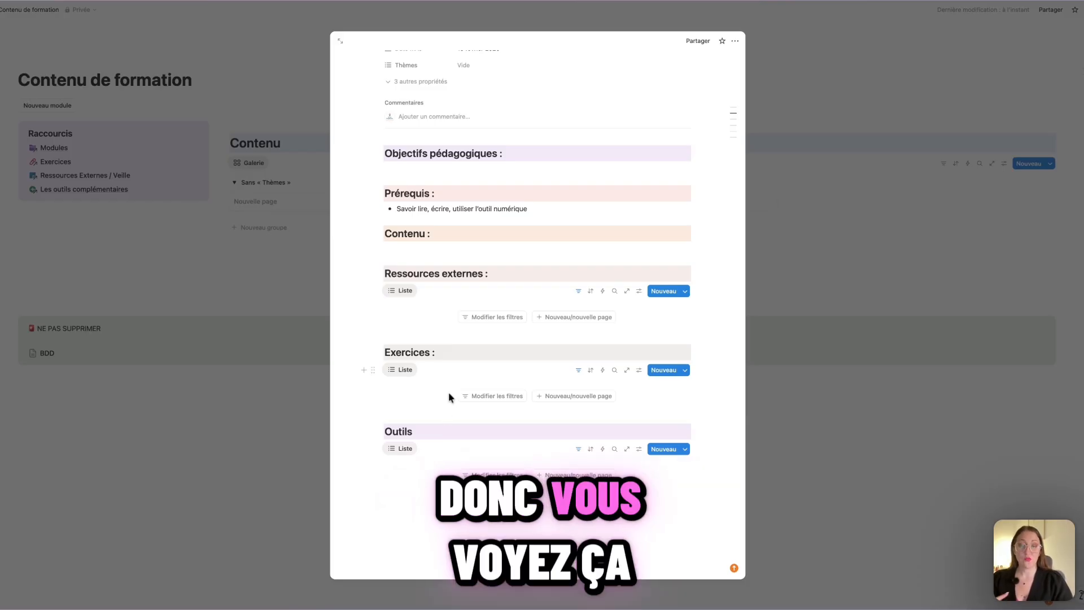
pyautogui.click(286, 293)
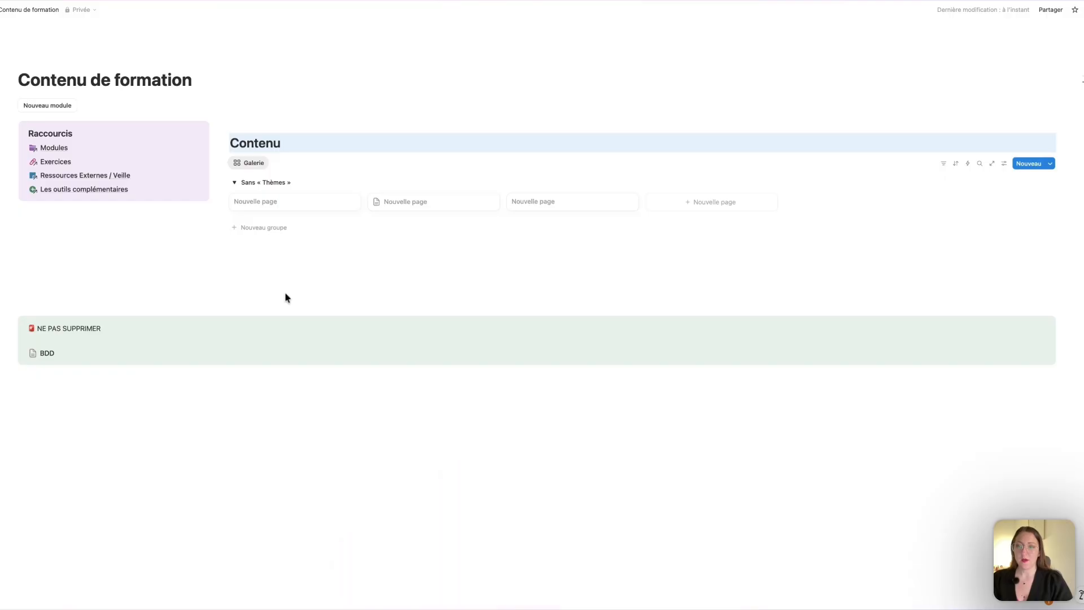
# - Apply the Nouveau module template to the first blank gallery page and set its Thèmes to AFEST
pyautogui.click(271, 207)
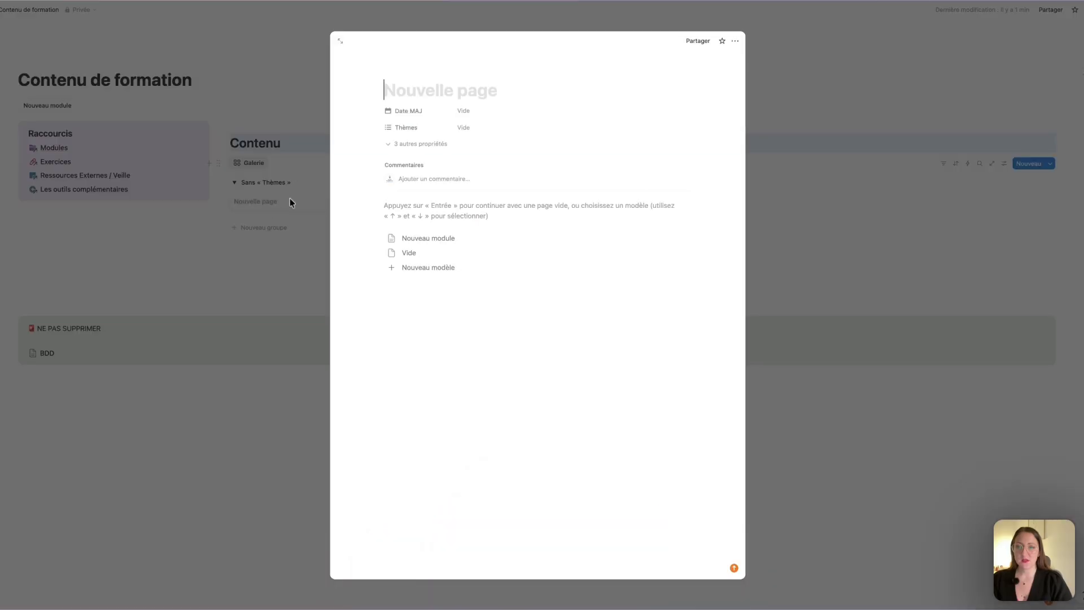
pyautogui.click(438, 239)
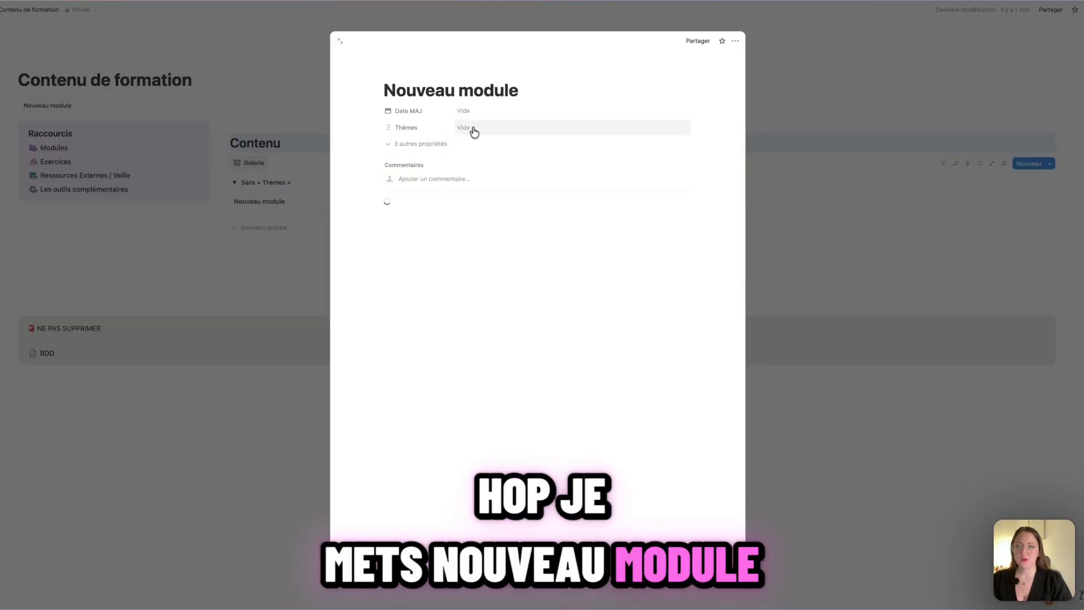
pyautogui.click(470, 130)
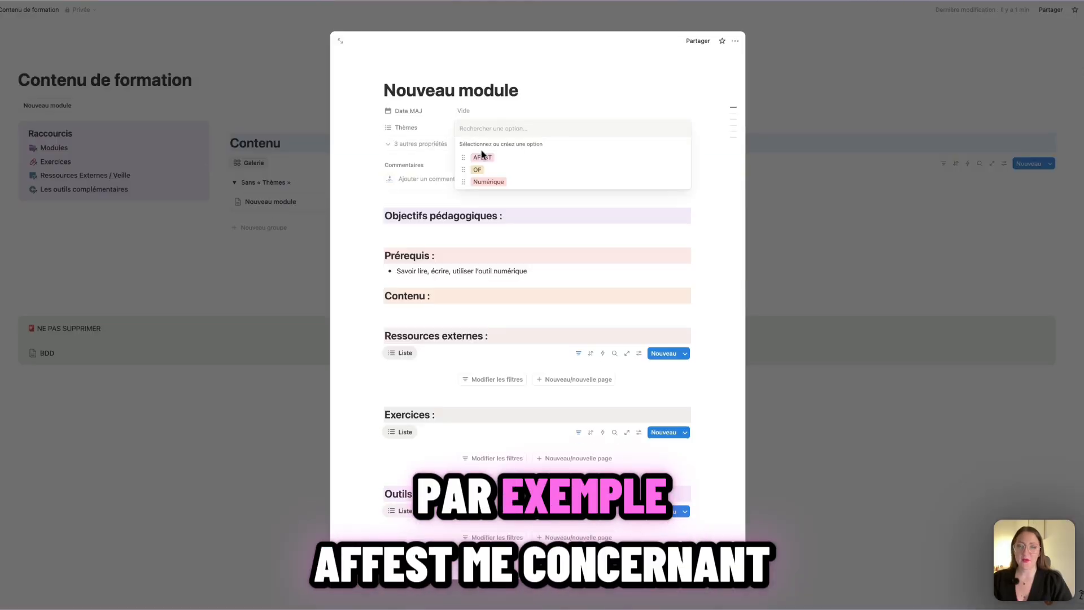
pyautogui.click(482, 158)
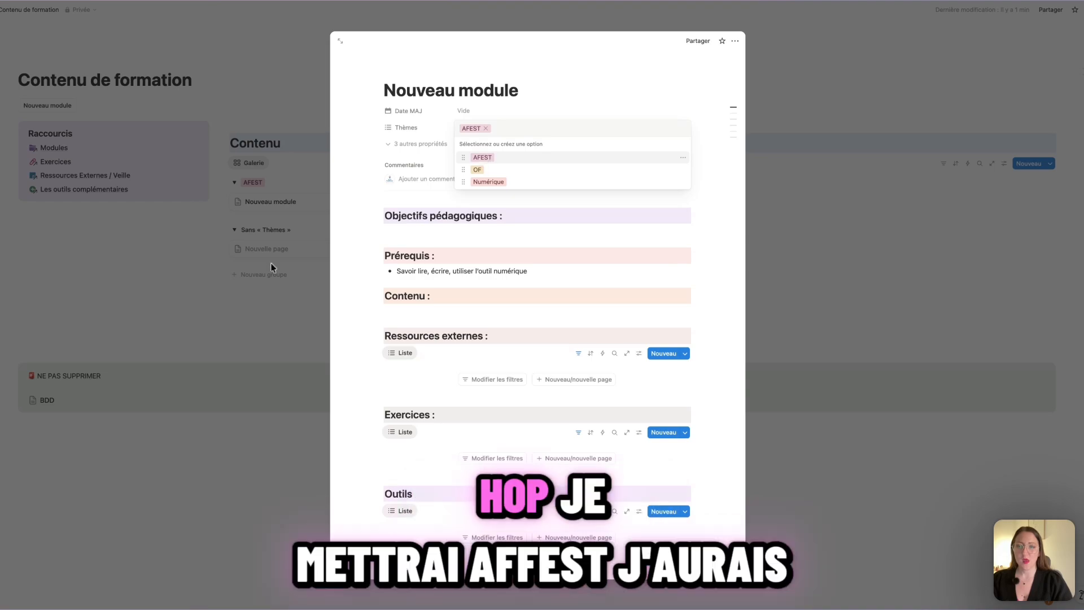
pyautogui.click(277, 350)
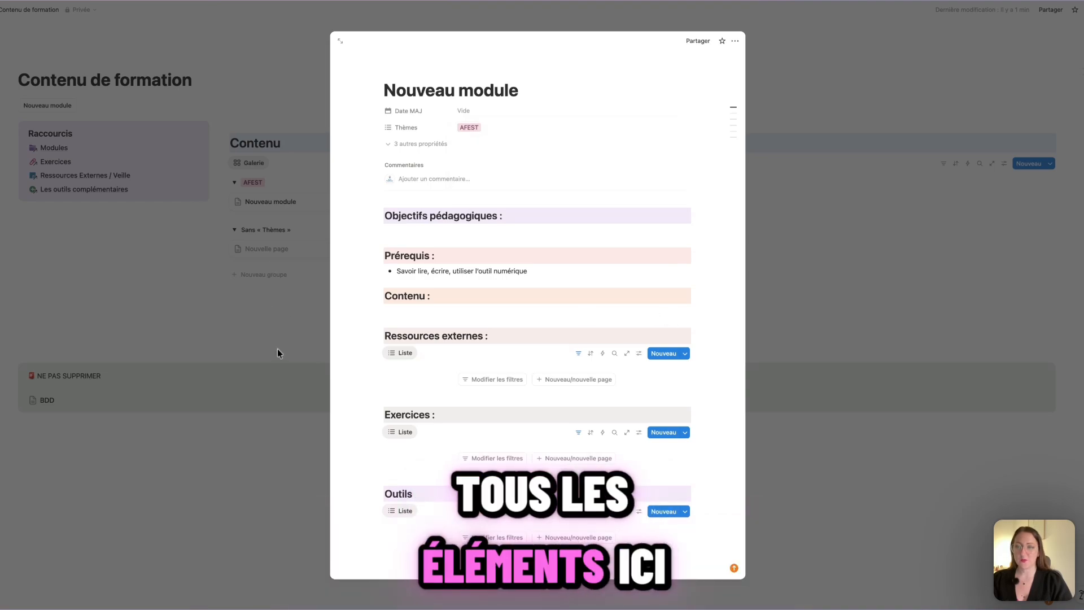
pyautogui.click(276, 348)
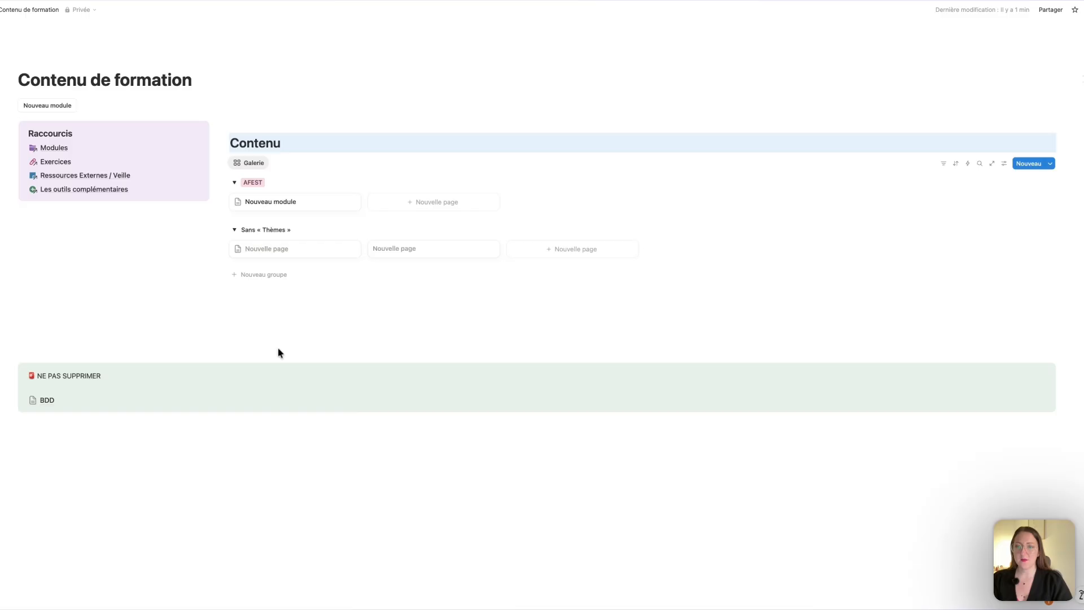
# - Set Thèmes to Numérique on the untitled template-based page in the Sans « Thèmes » group
pyautogui.click(283, 255)
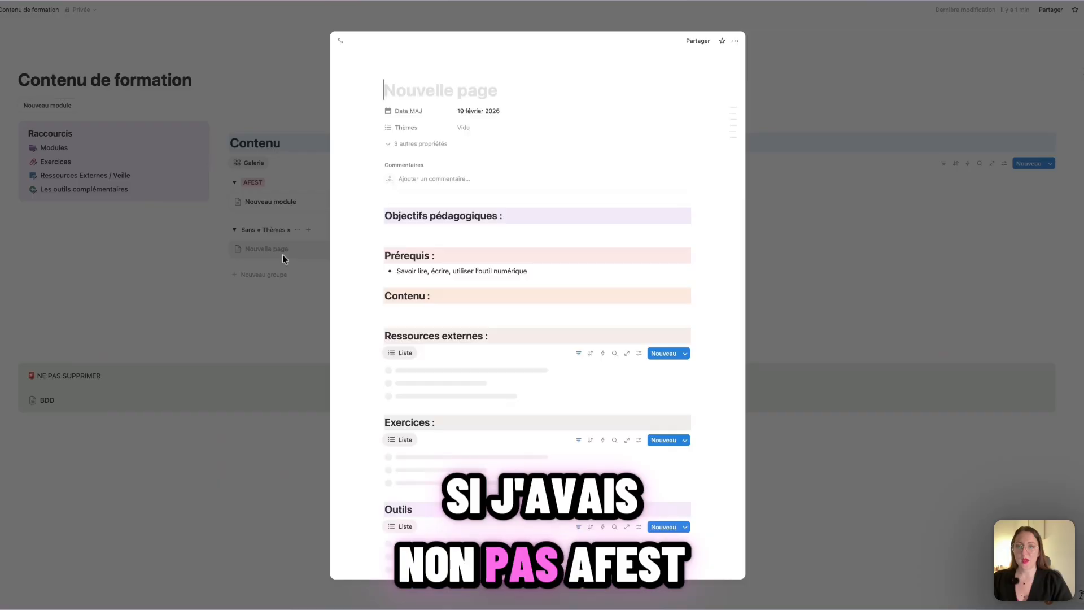
pyautogui.click(461, 129)
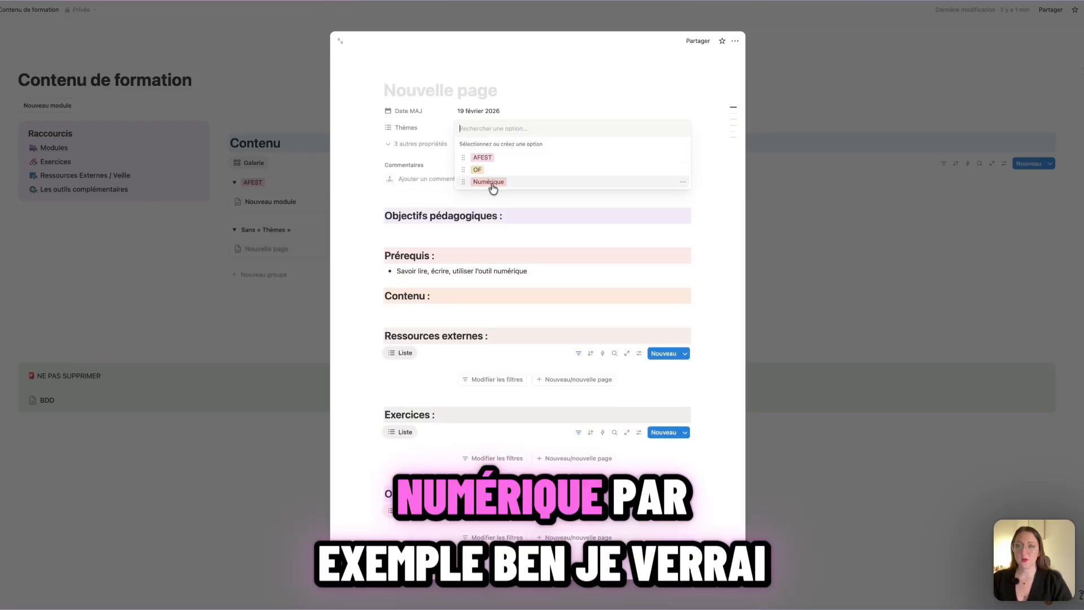
pyautogui.click(491, 183)
pyautogui.click(250, 351)
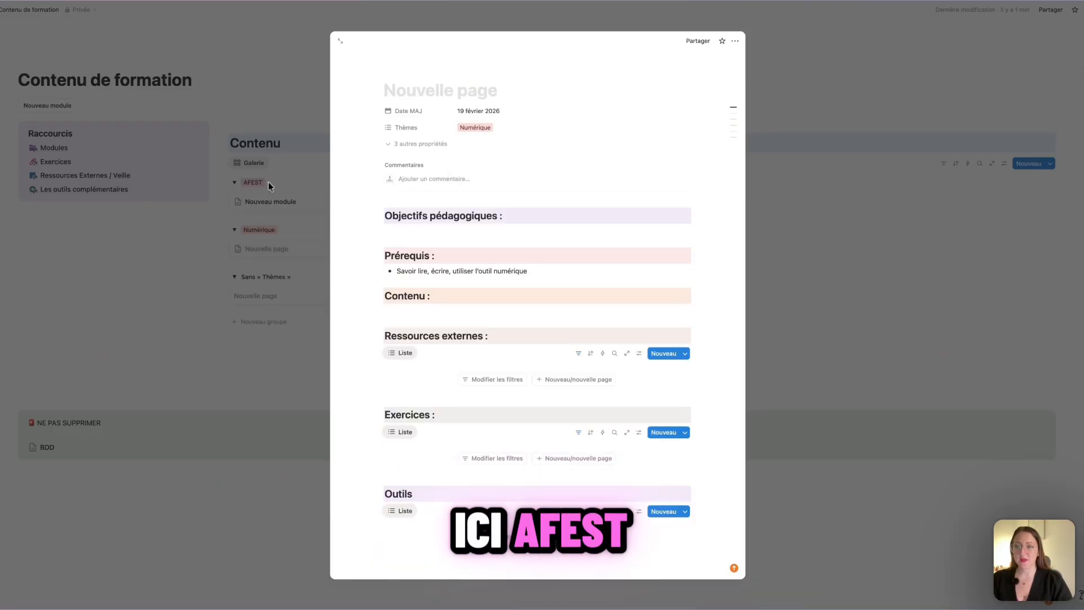
pyautogui.click(187, 271)
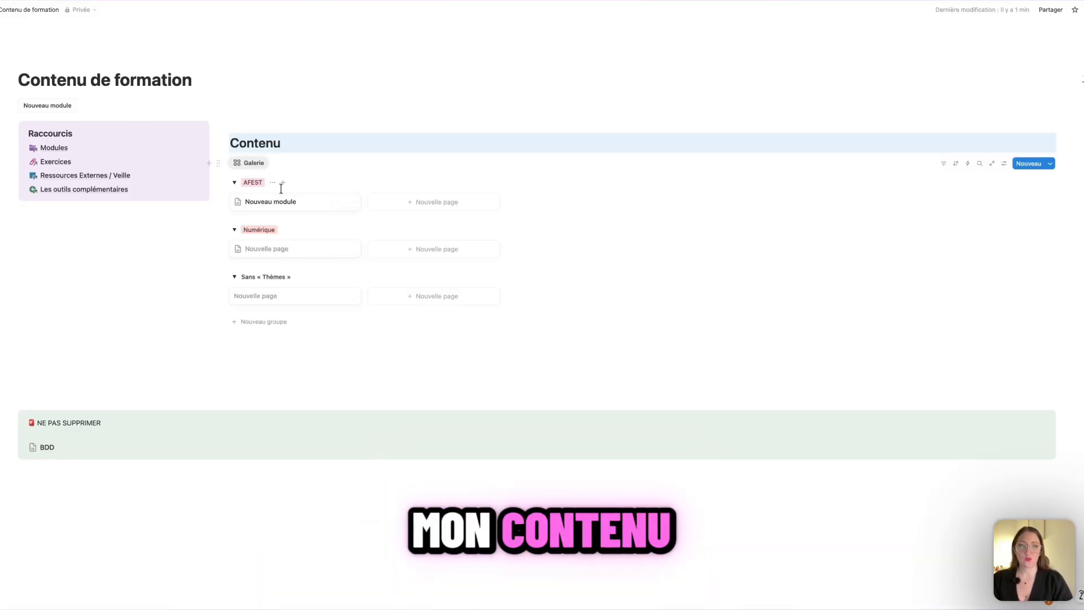
# - Show the Date MAJ property on the cards of the Contenu gallery
pyautogui.click(1003, 165)
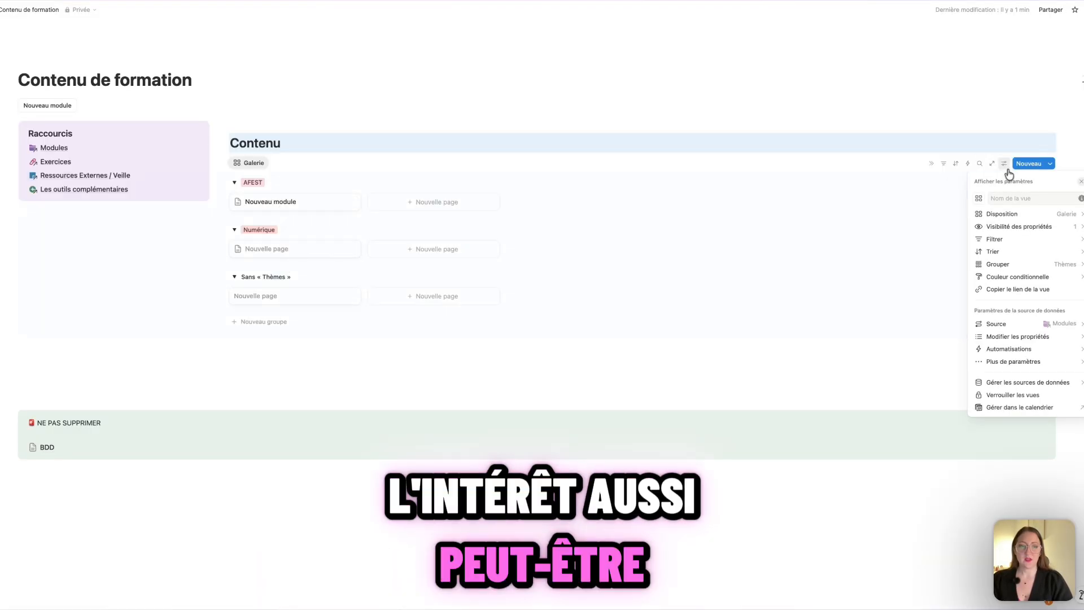
pyautogui.click(1020, 228)
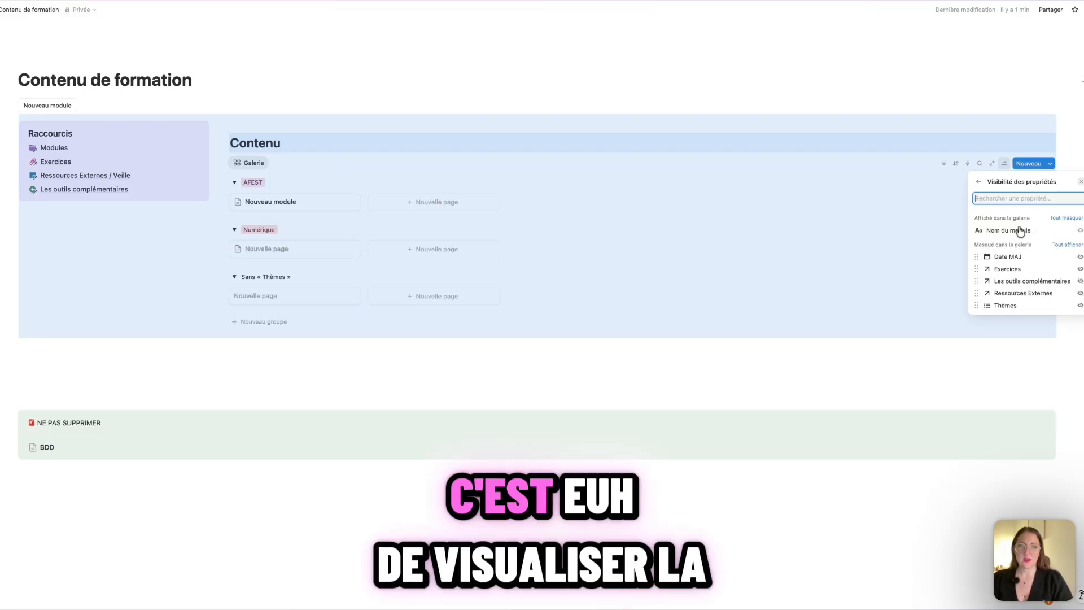
pyautogui.click(1079, 257)
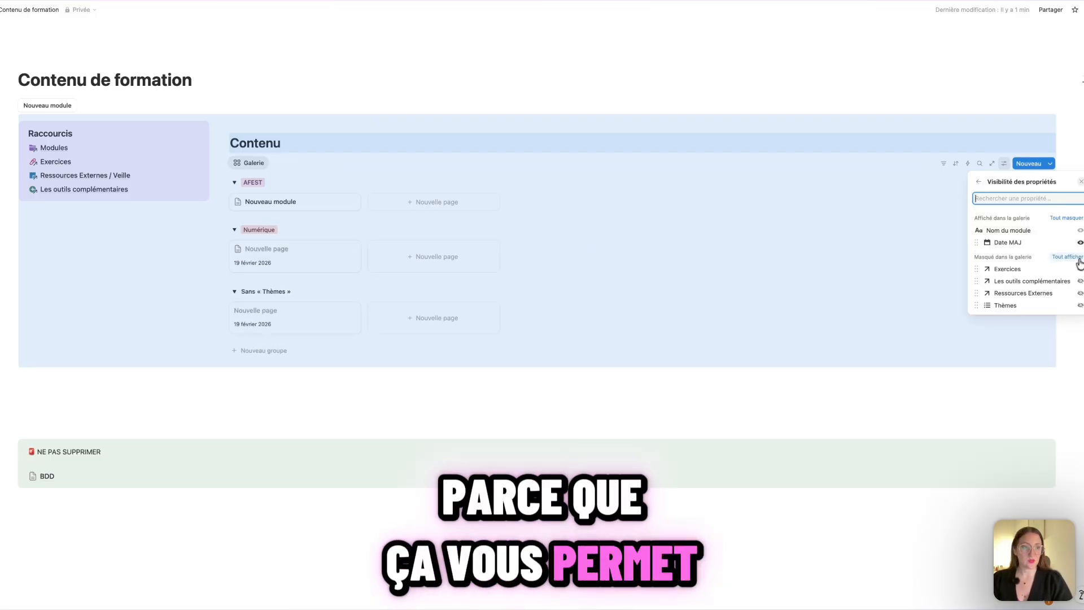
pyautogui.click(827, 281)
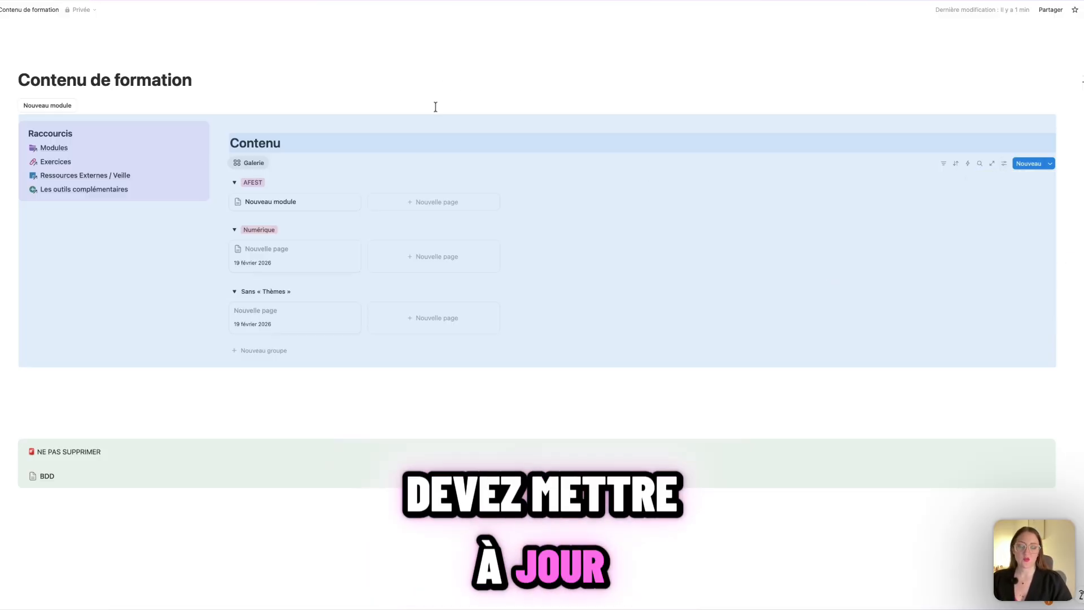
pyautogui.click(425, 141)
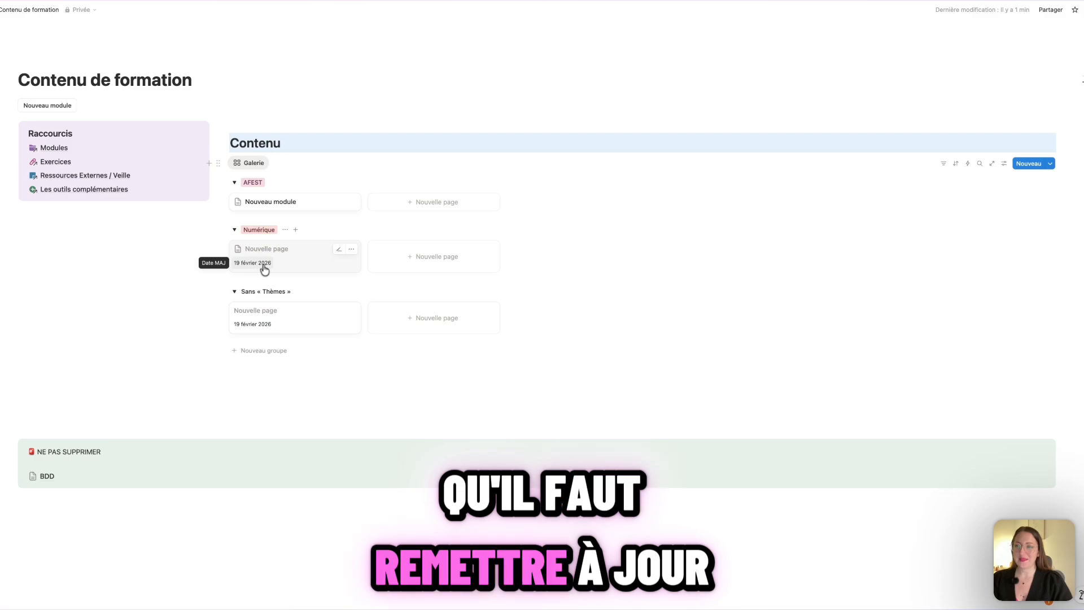
# - Link the Ressources Externes / Veille entry to the template-based Nouvelle page, date it 19 février 2026, and return to Contenu de formation
pyautogui.click(106, 177)
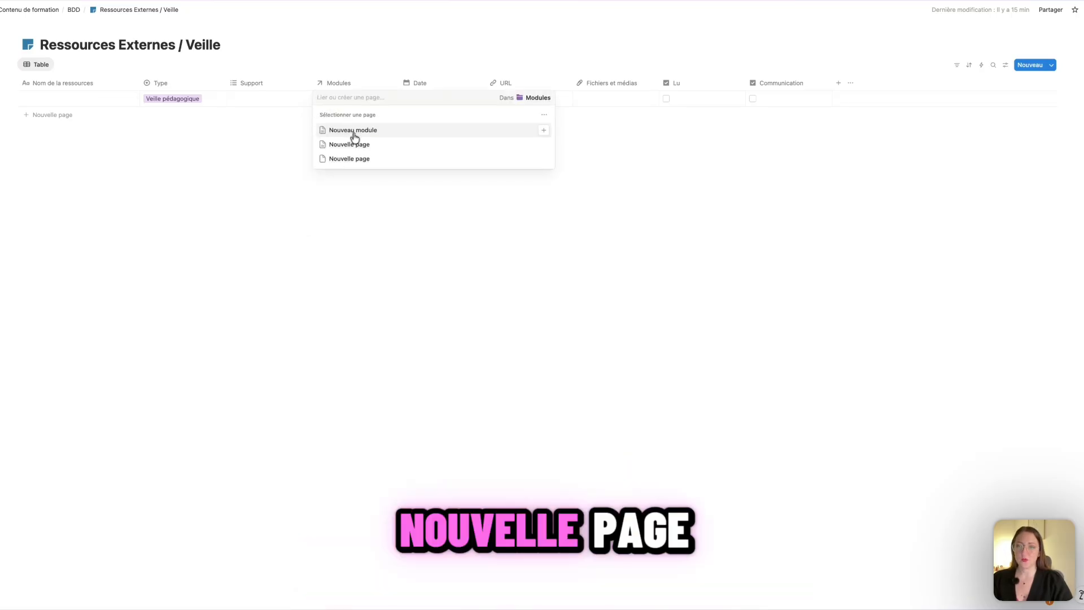
pyautogui.click(351, 144)
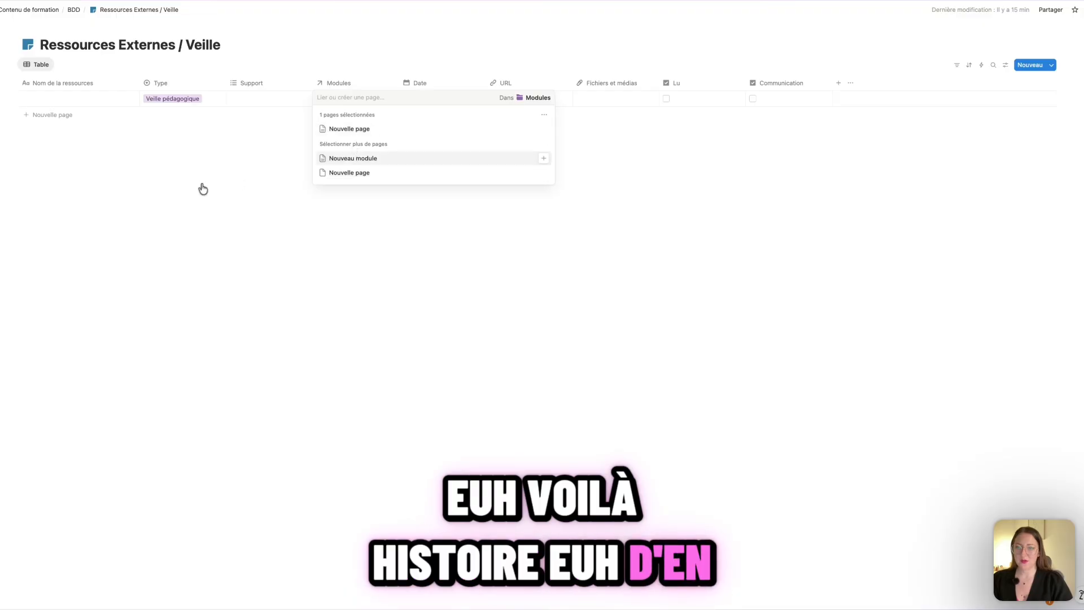
pyautogui.press('Escape')
pyautogui.click(439, 100)
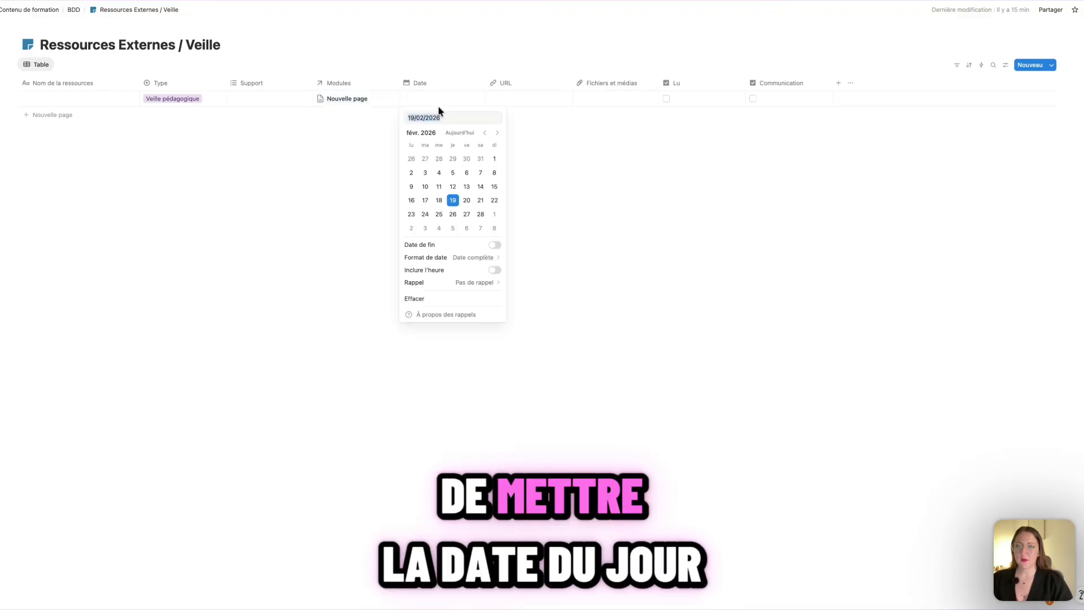
pyautogui.click(452, 200)
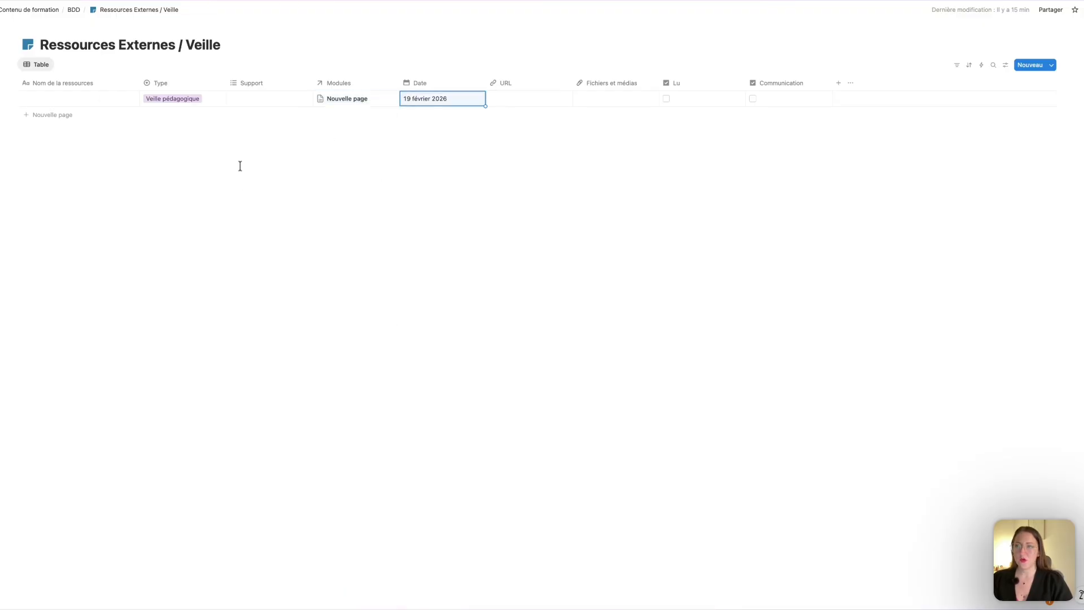
pyautogui.click(53, 10)
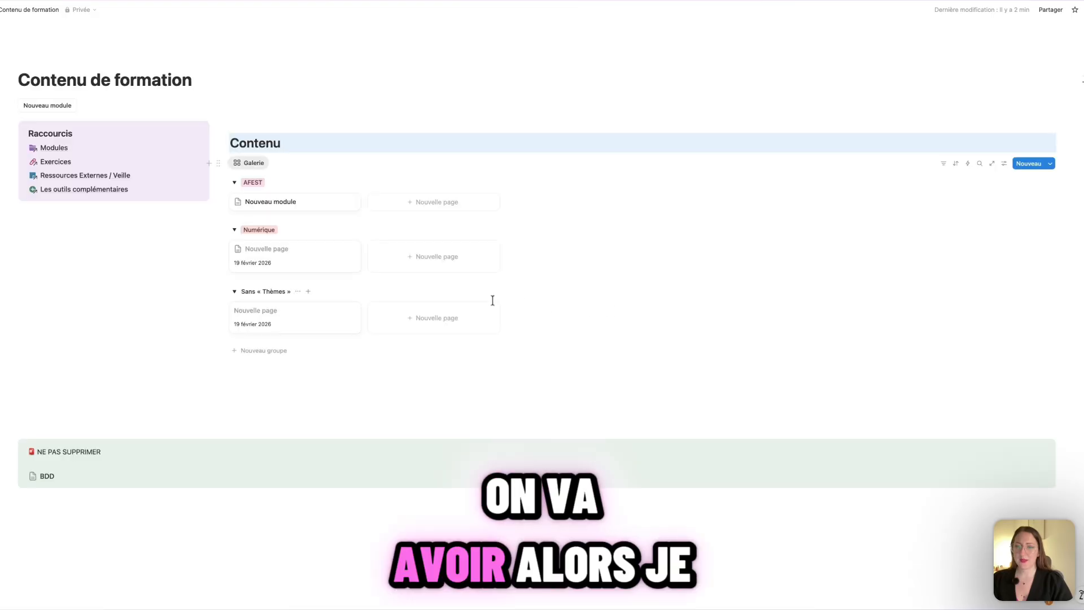
# - Review the linked resource under Ressources externes in the Numérique module page, open its entry to check its properties, and return to Contenu de formation
pyautogui.click(296, 270)
pyautogui.scroll(-2, 455, 316)
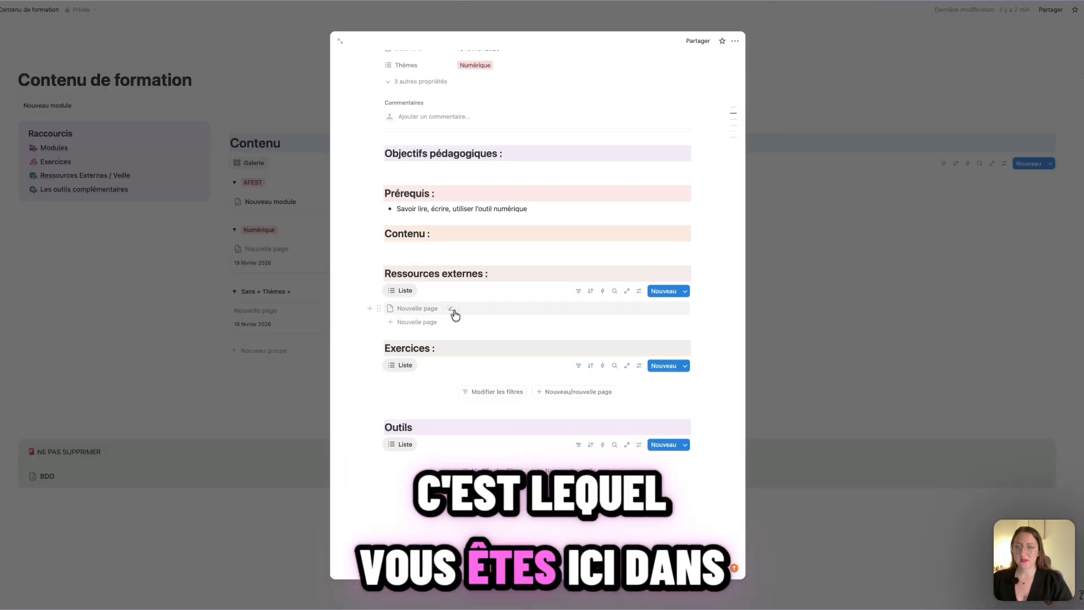
pyautogui.click(413, 312)
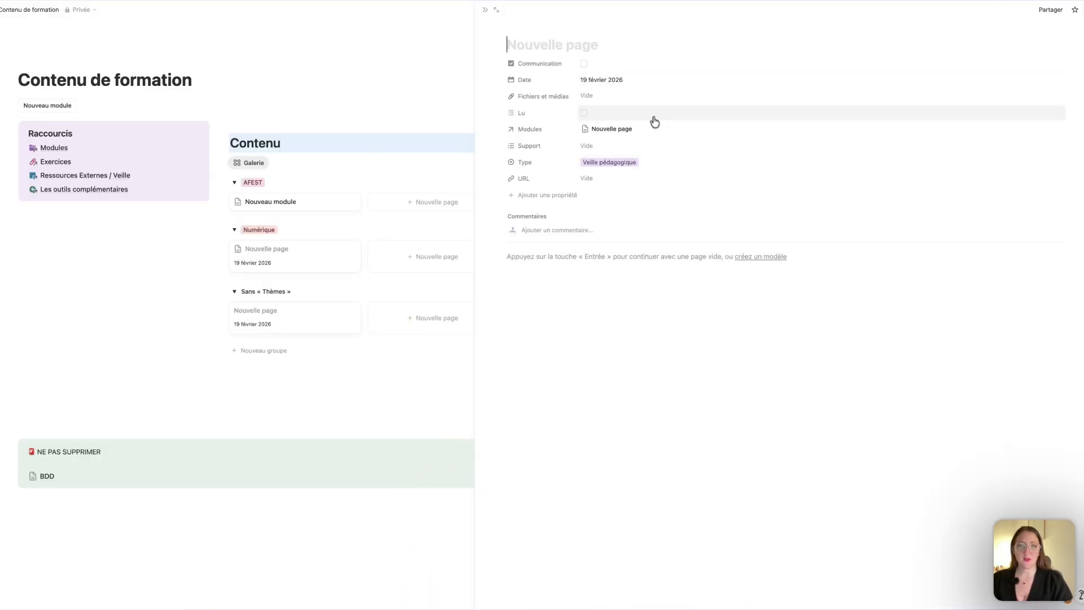
pyautogui.click(484, 13)
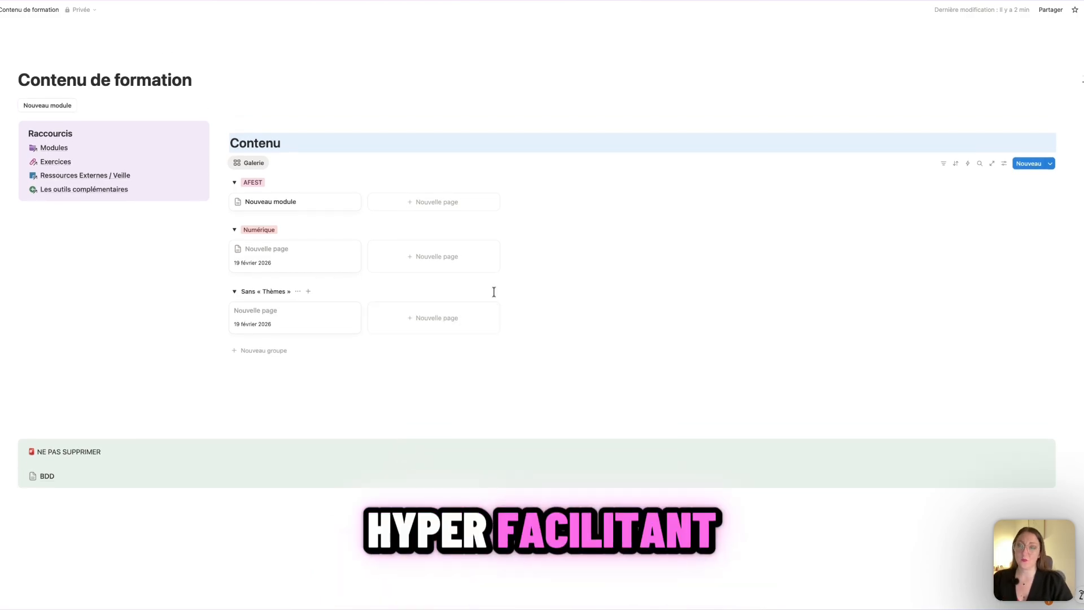
pyautogui.scroll(-1, 409, 253)
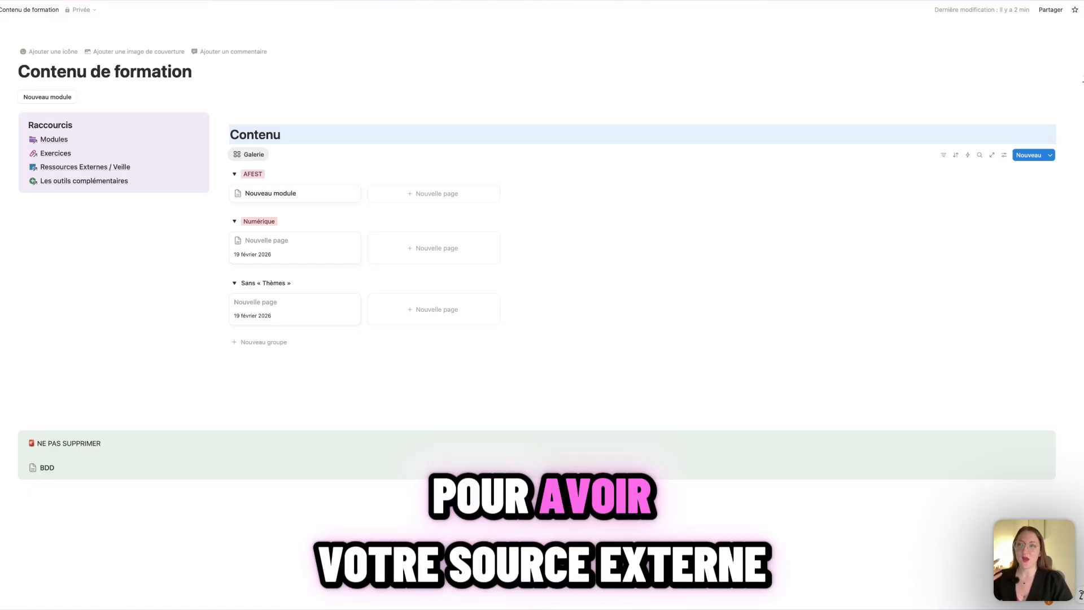
pyautogui.scroll(1, 108, 151)
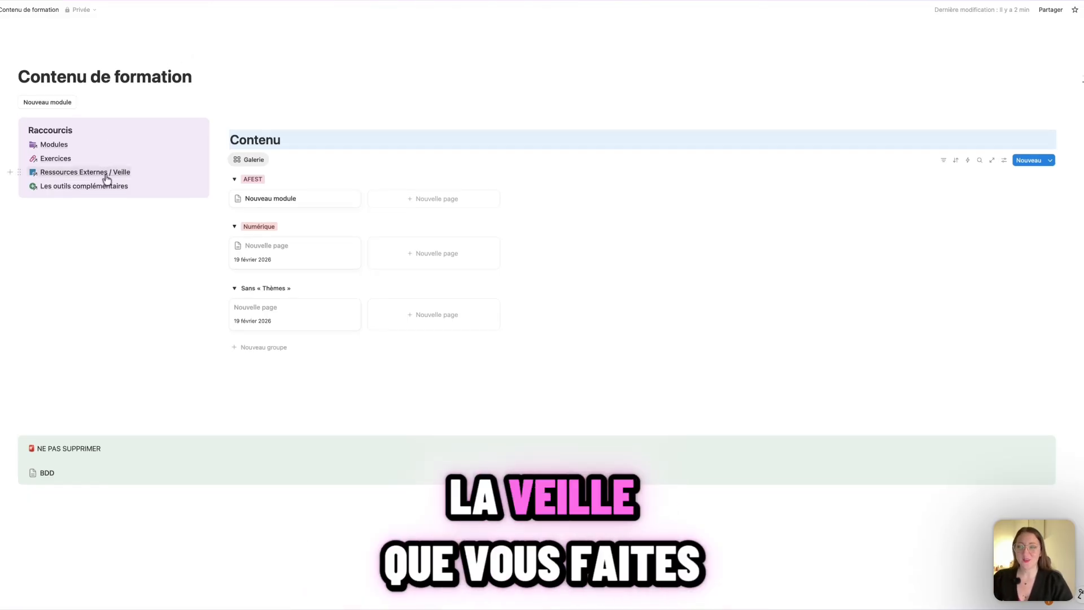
pyautogui.moveTo(108, 187)
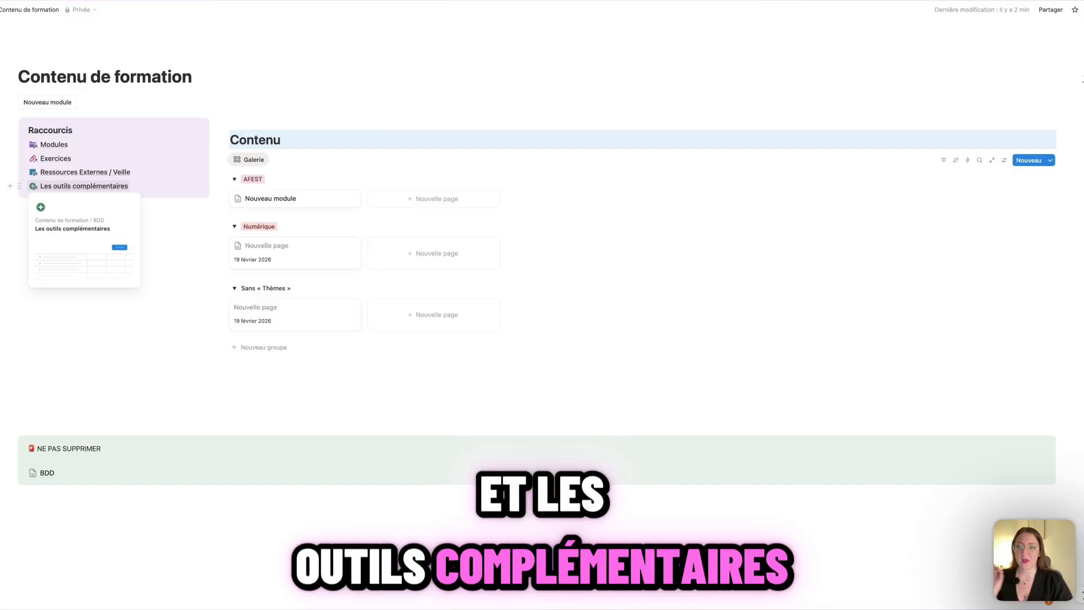